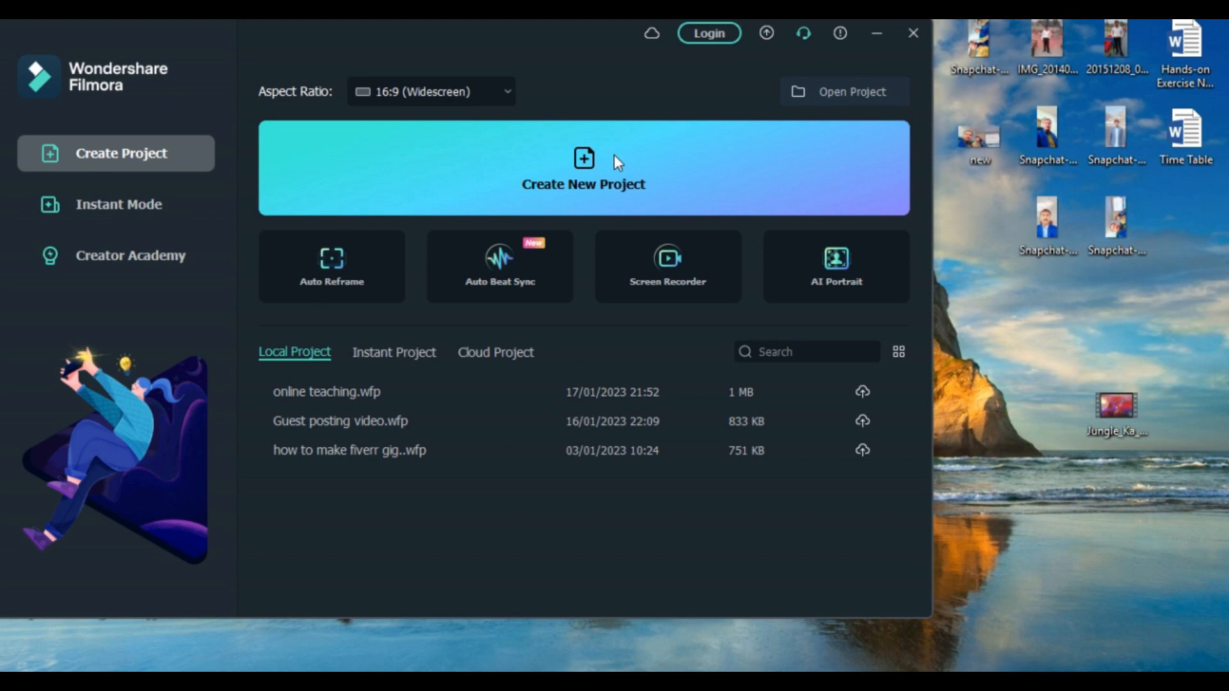
Create a new 16:9 widescreen project and look through its stock media, audio and effects libraries
left_click(585, 169)
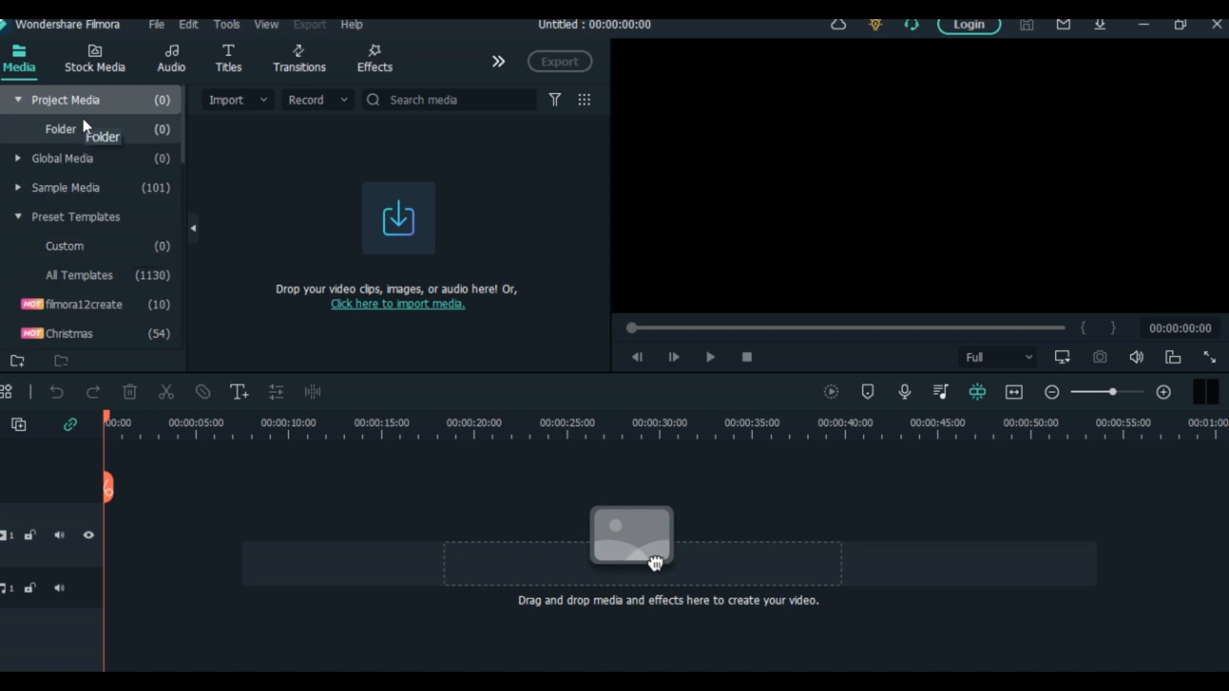
left_click(94, 66)
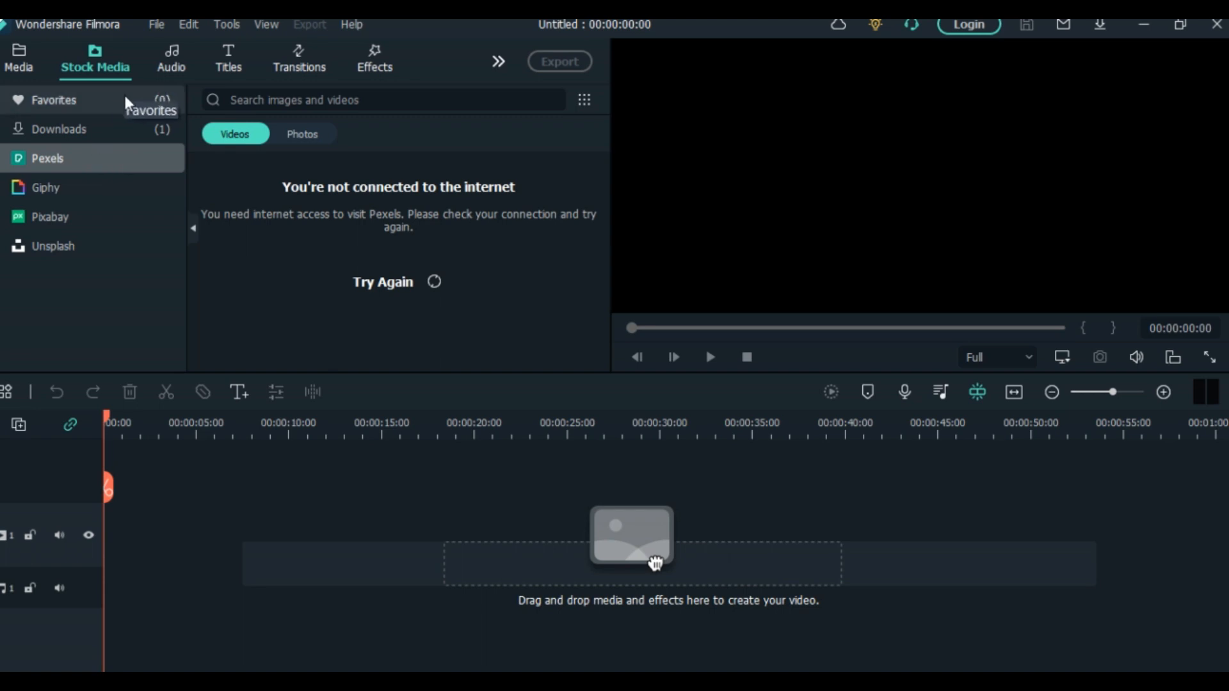
left_click(171, 67)
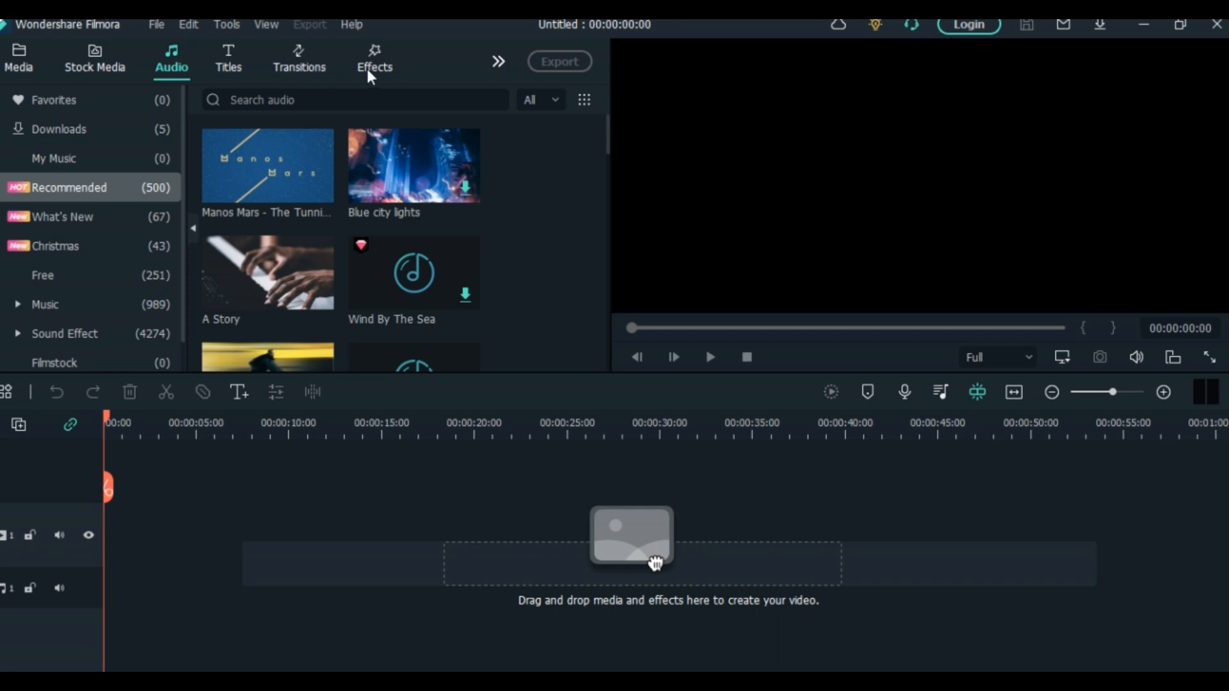
left_click(385, 68)
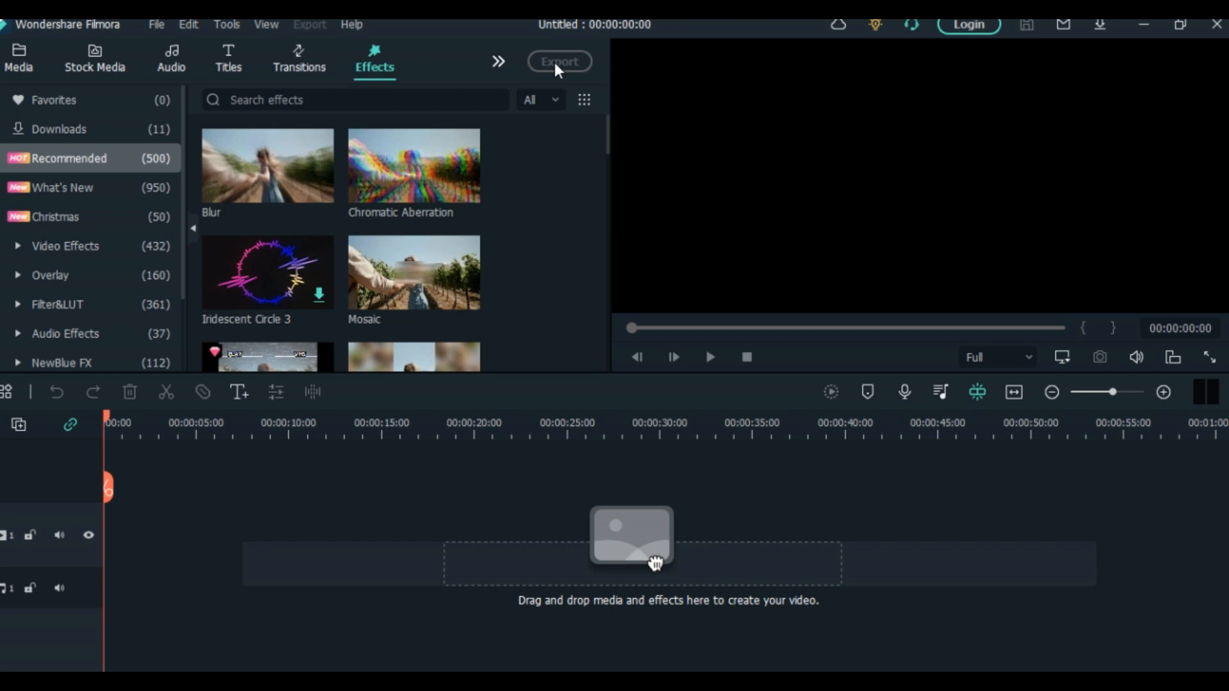
left_click(1221, 26)
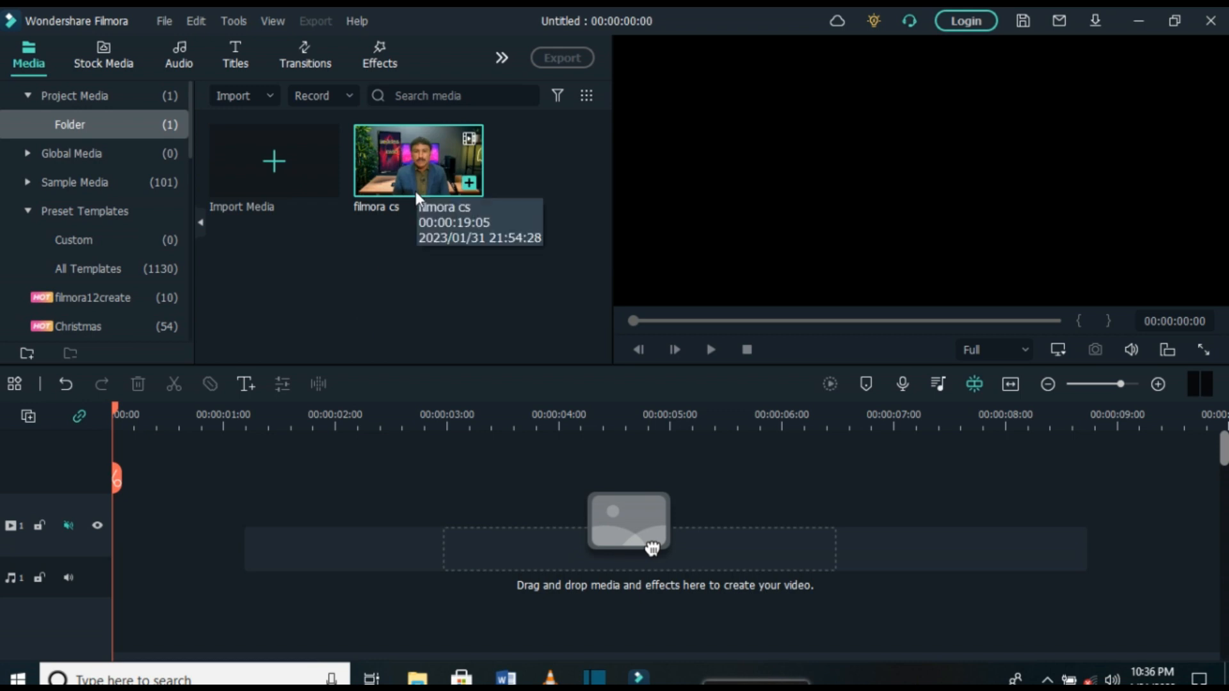
Place the filmora cs clip at the start of the first video track and add a default title above it
left_click_drag(416, 181, 122, 503)
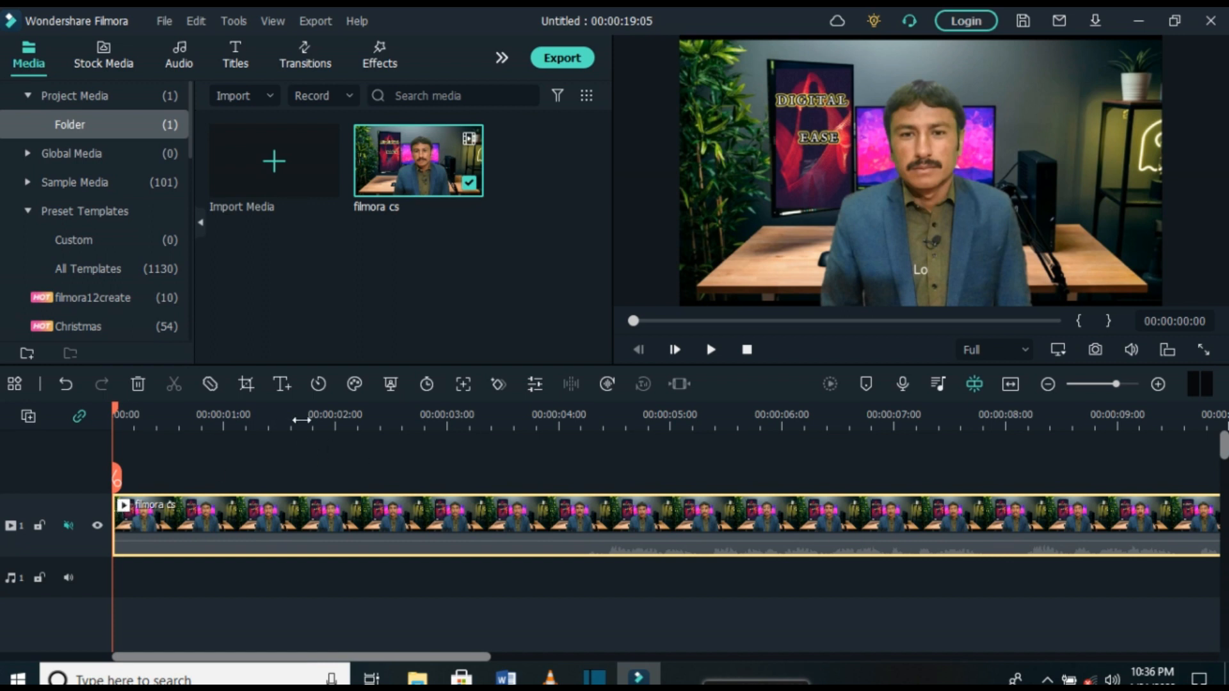
left_click(282, 384)
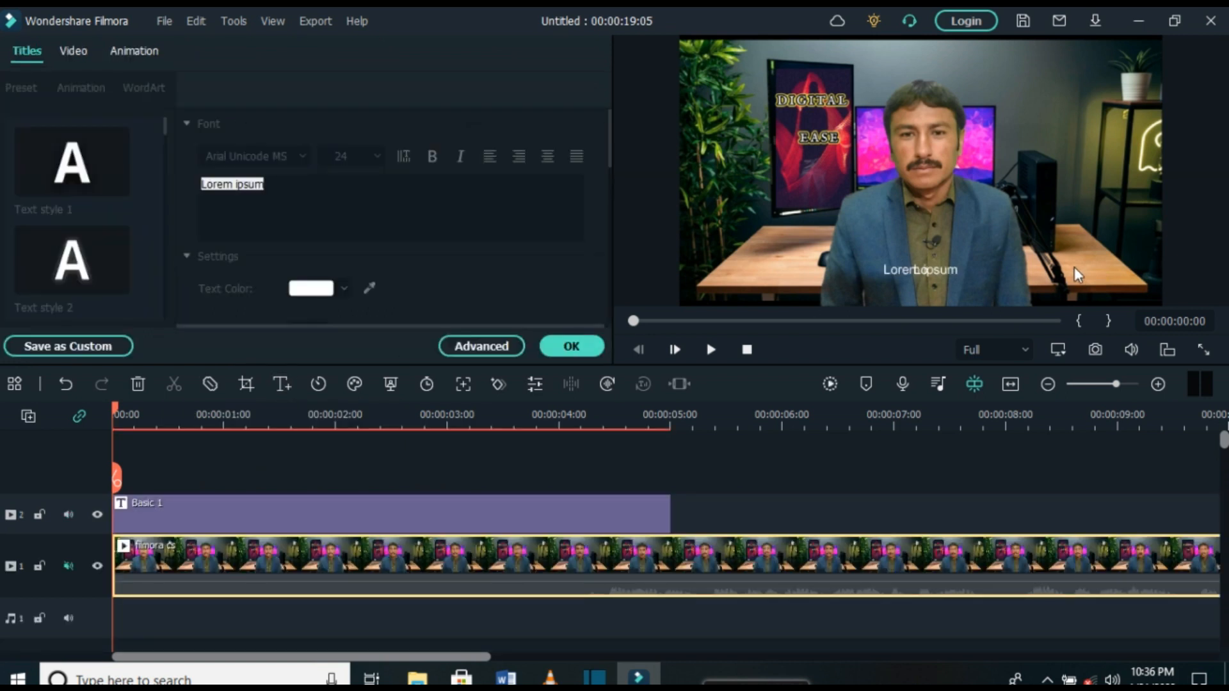
Replace the title's placeholder text with "Digital Ease"
left_click(935, 270)
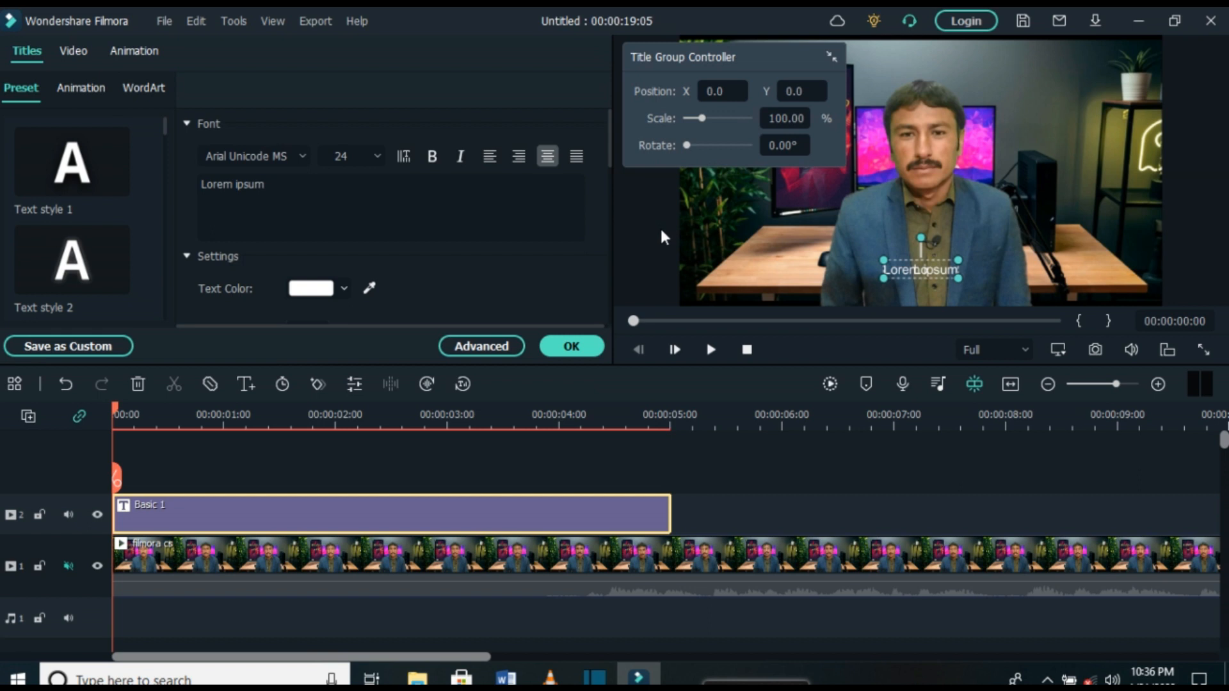
left_click(278, 188)
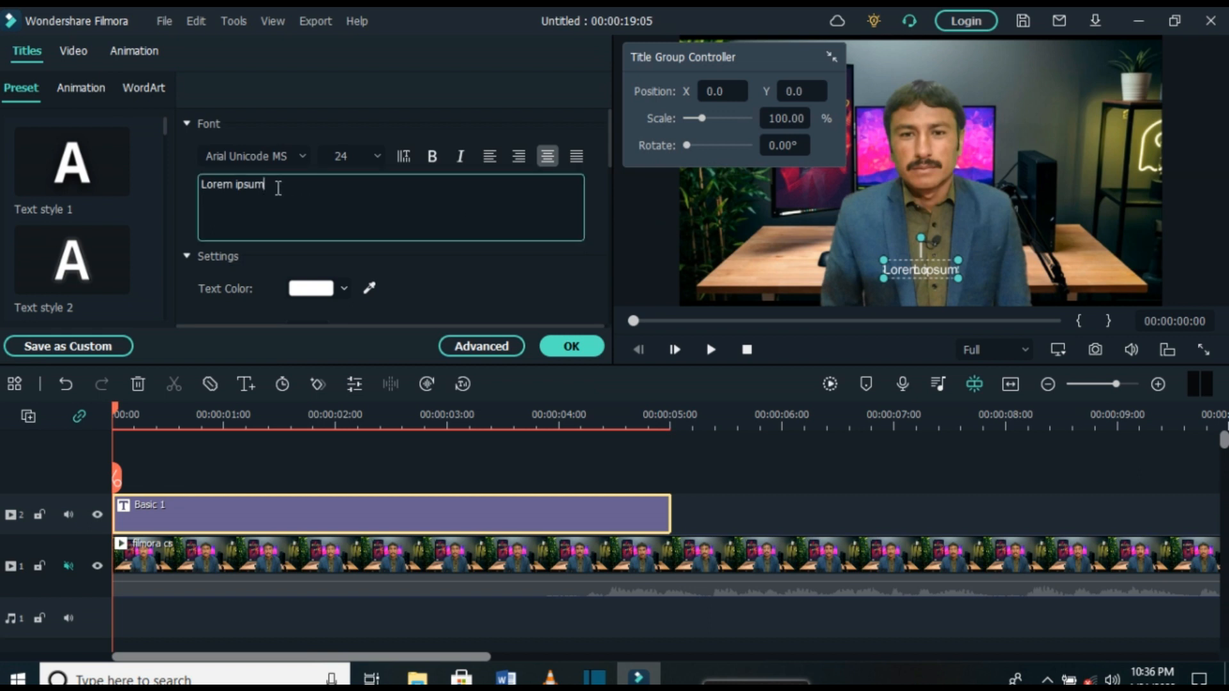
key("BackSpace")
key("BackSpace")
key("BackSpace")
key("BackSpace")
key("BackSpace")
key("BackSpace")
key("BackSpace")
key("BackSpace")
key("BackSpace")
key("BackSpace")
key("BackSpace")
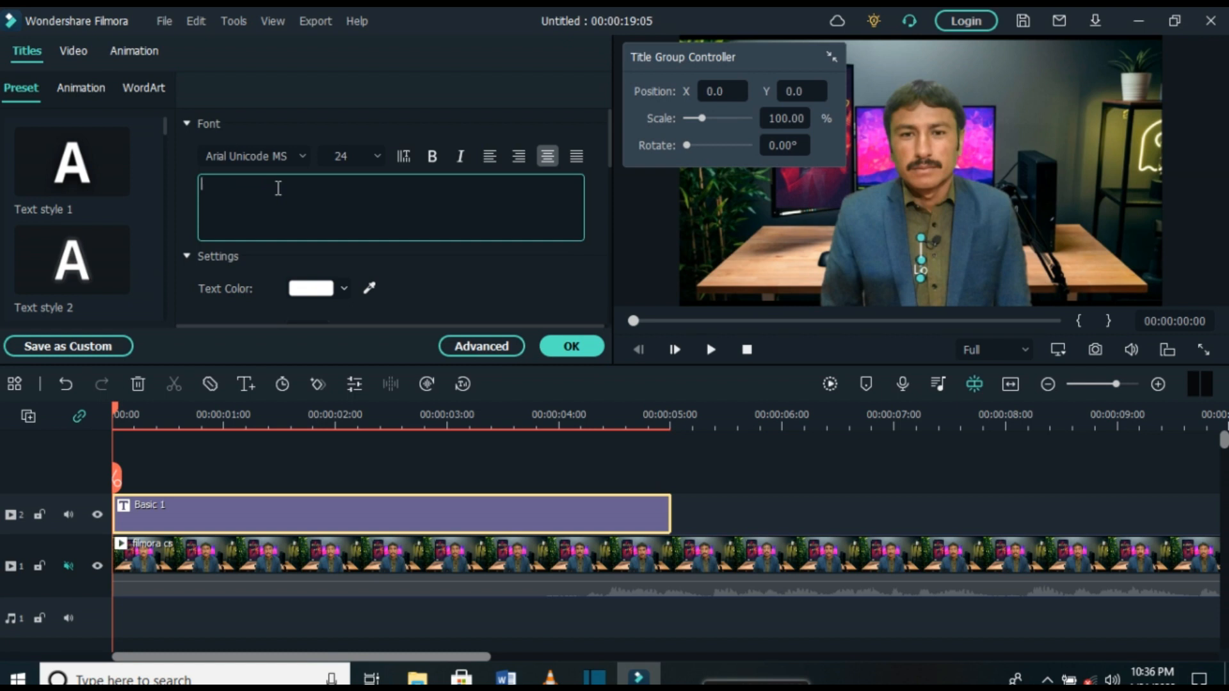
type("d")
key("BackSpace")
type("Digitak")
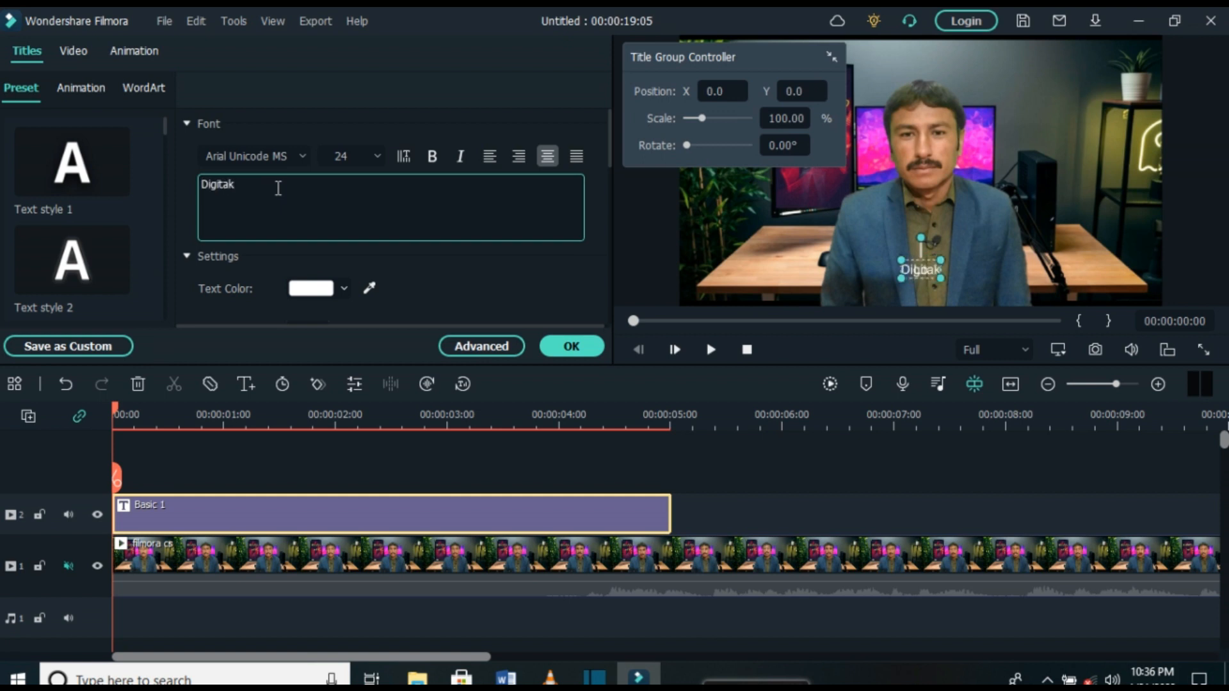
key("BackSpace")
type("l Ease")
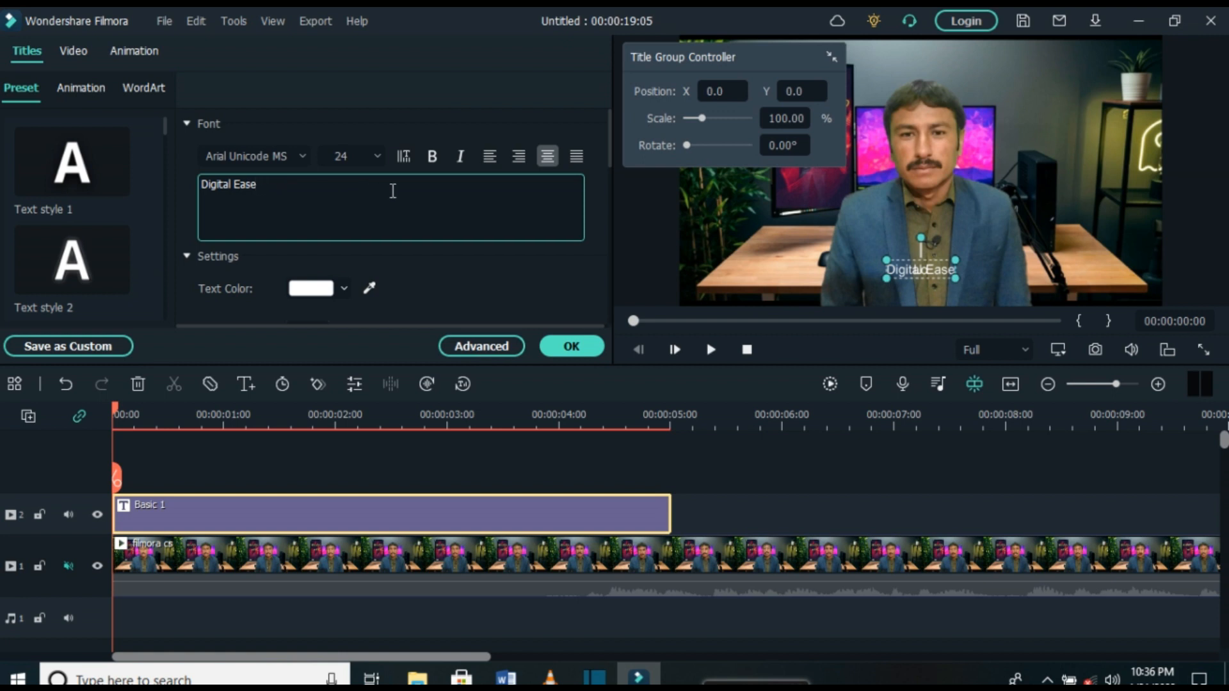
Try bold and italic formatting on the Digital Ease title
left_click(432, 156)
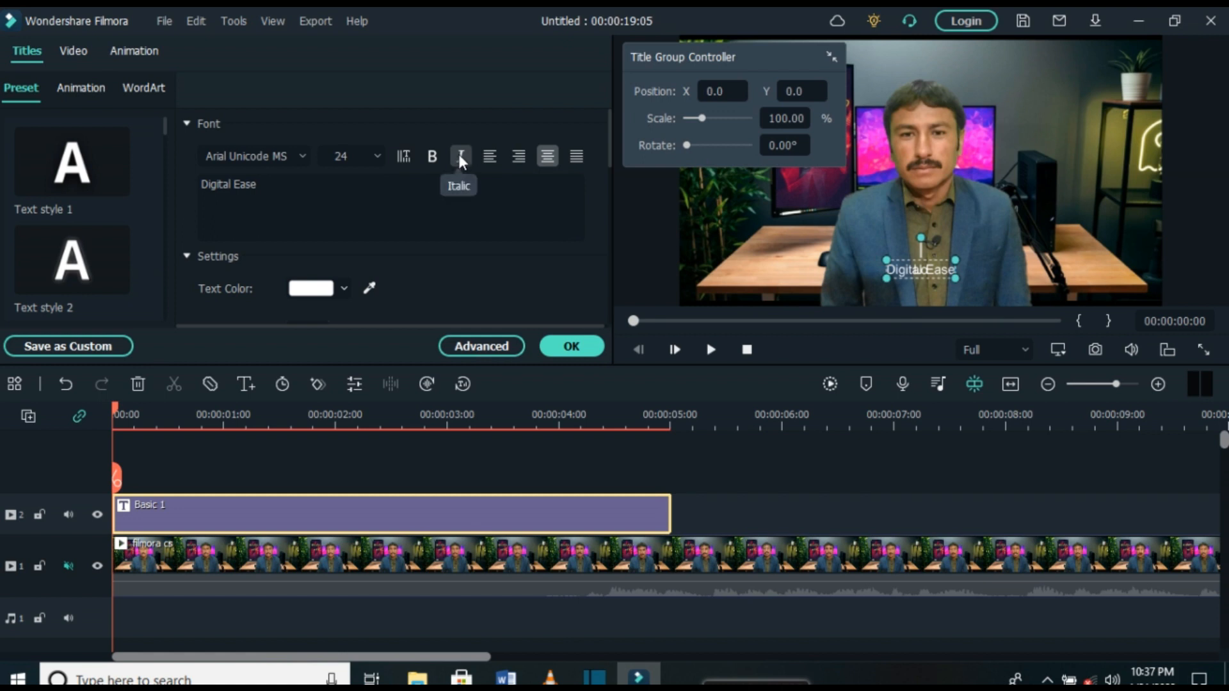
left_click(460, 159)
left_click(458, 156)
Try font sizes 48 and 62 on the Digital Ease title
left_click(377, 156)
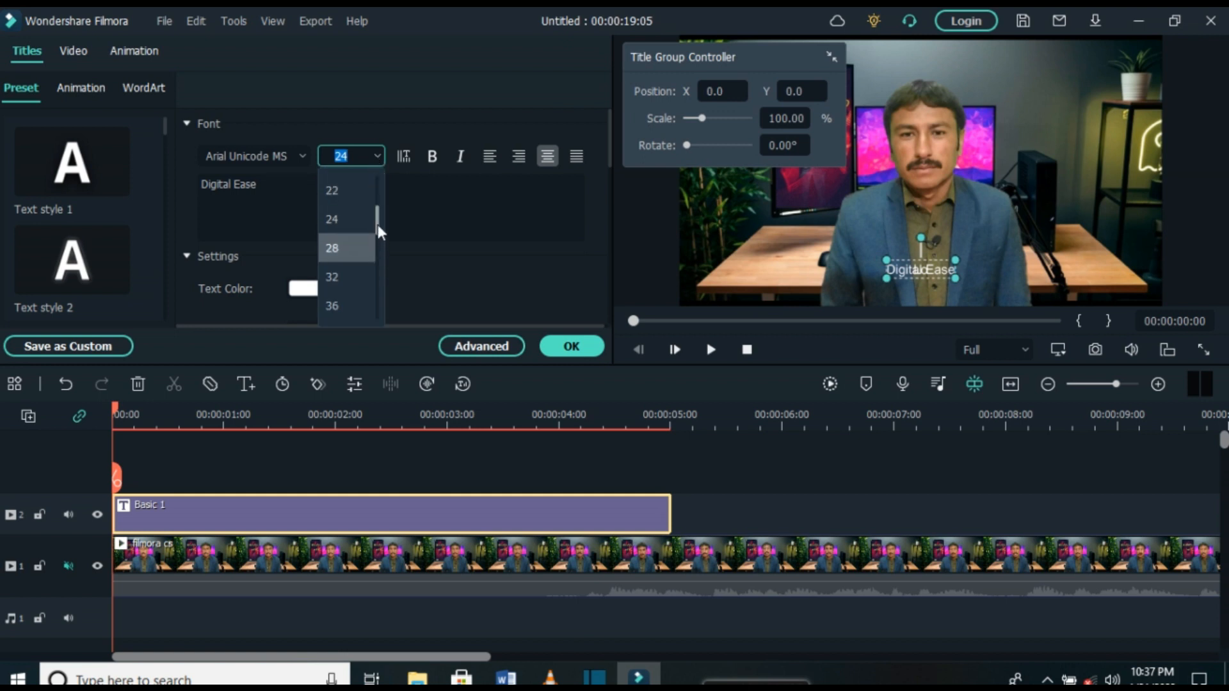
left_click_drag(378, 227, 382, 310)
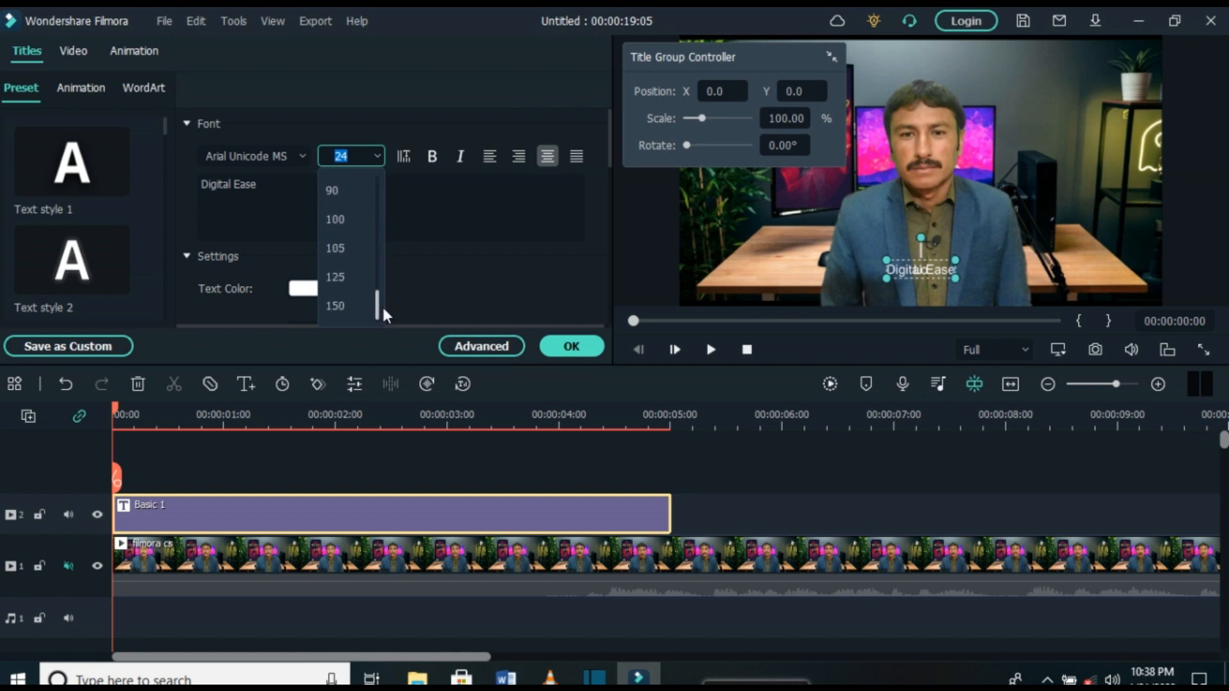
left_click_drag(383, 308, 384, 254)
left_click(347, 277)
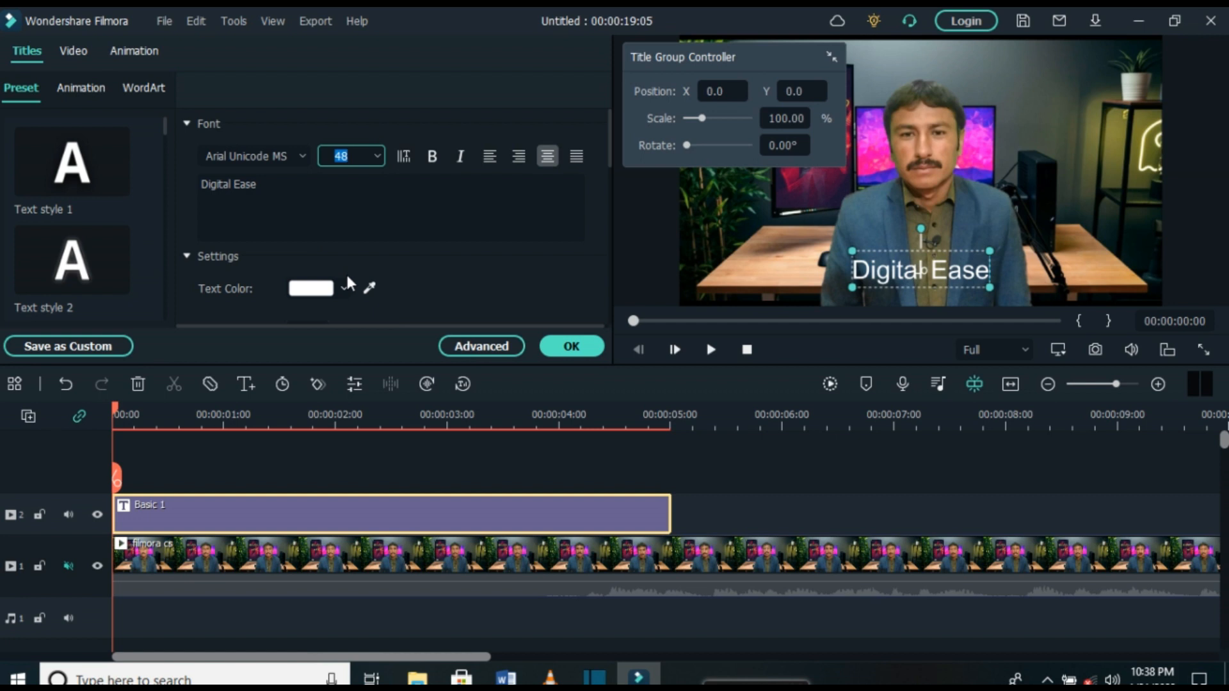
left_click(378, 156)
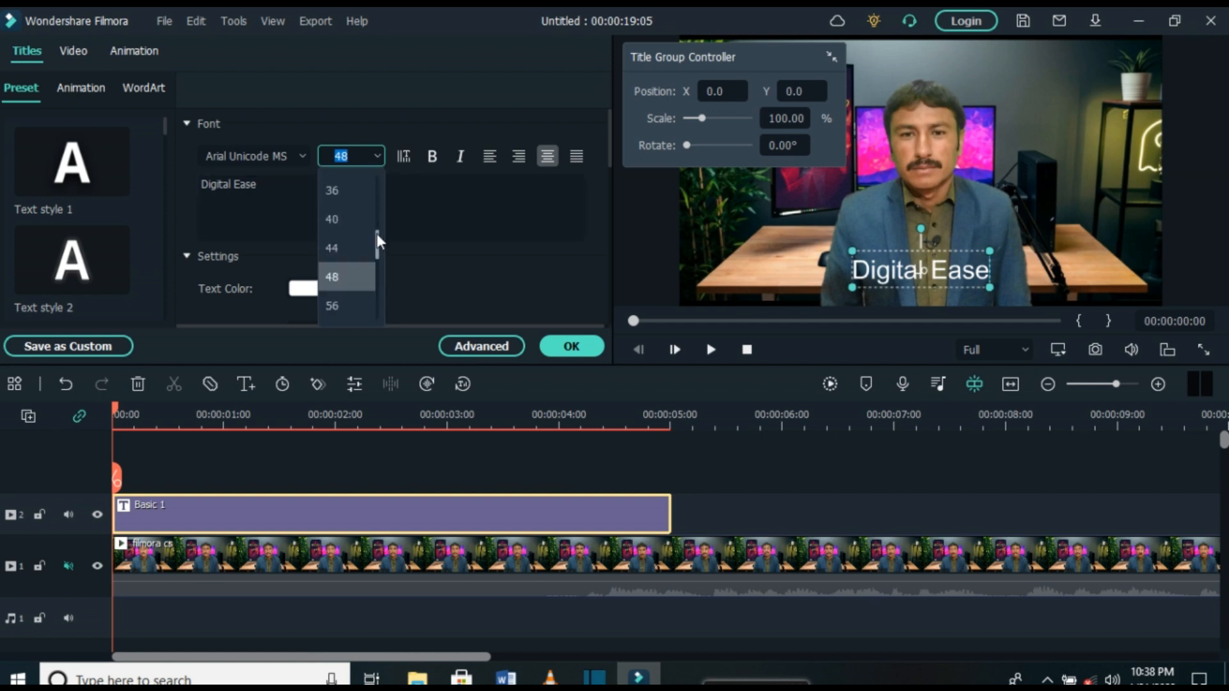
left_click_drag(377, 233, 377, 245)
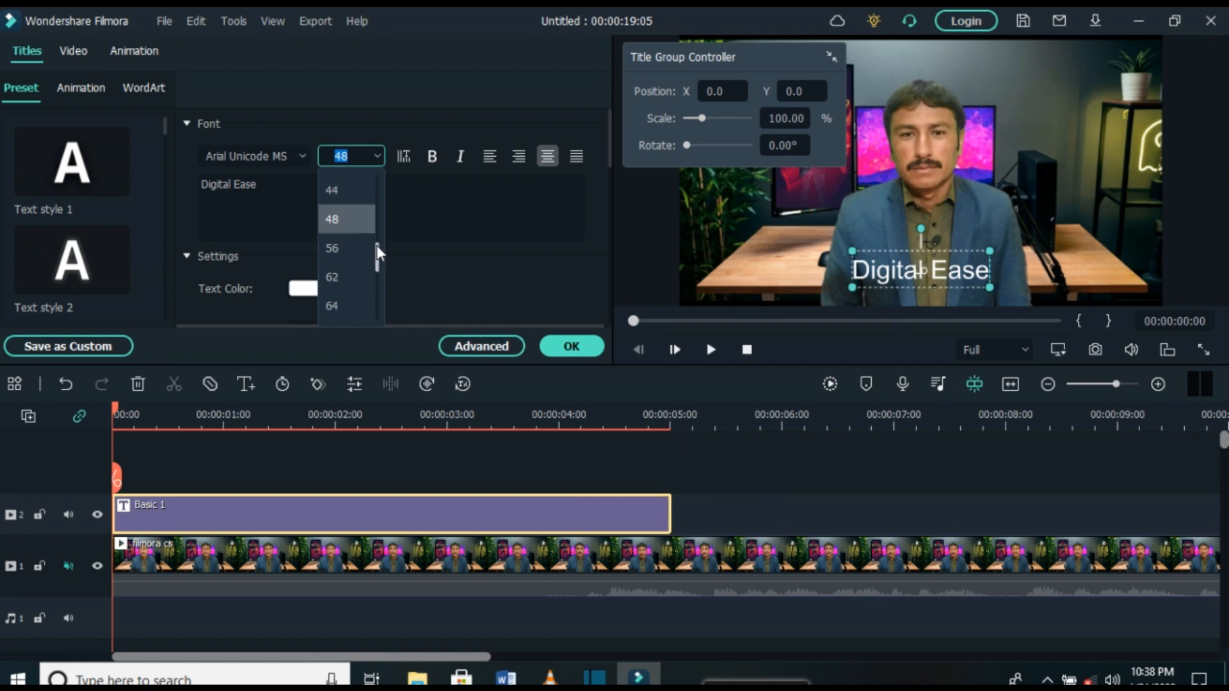
left_click(348, 274)
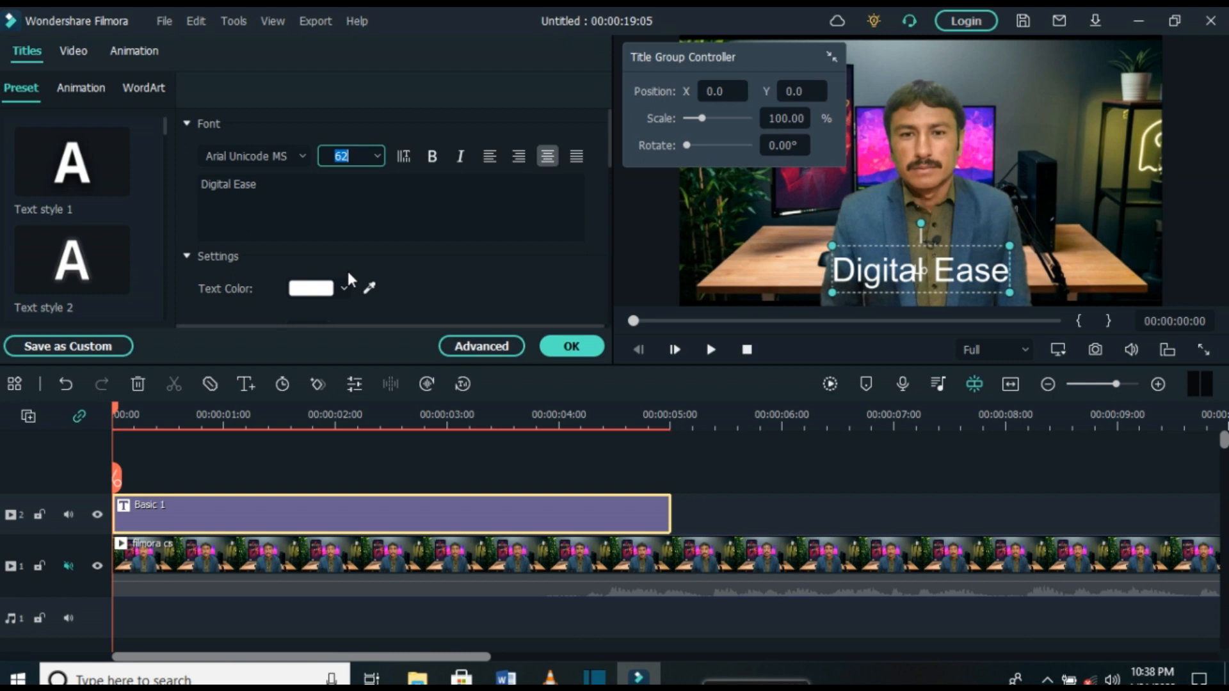
Set the Digital Ease title's font size to 72
left_click(378, 156)
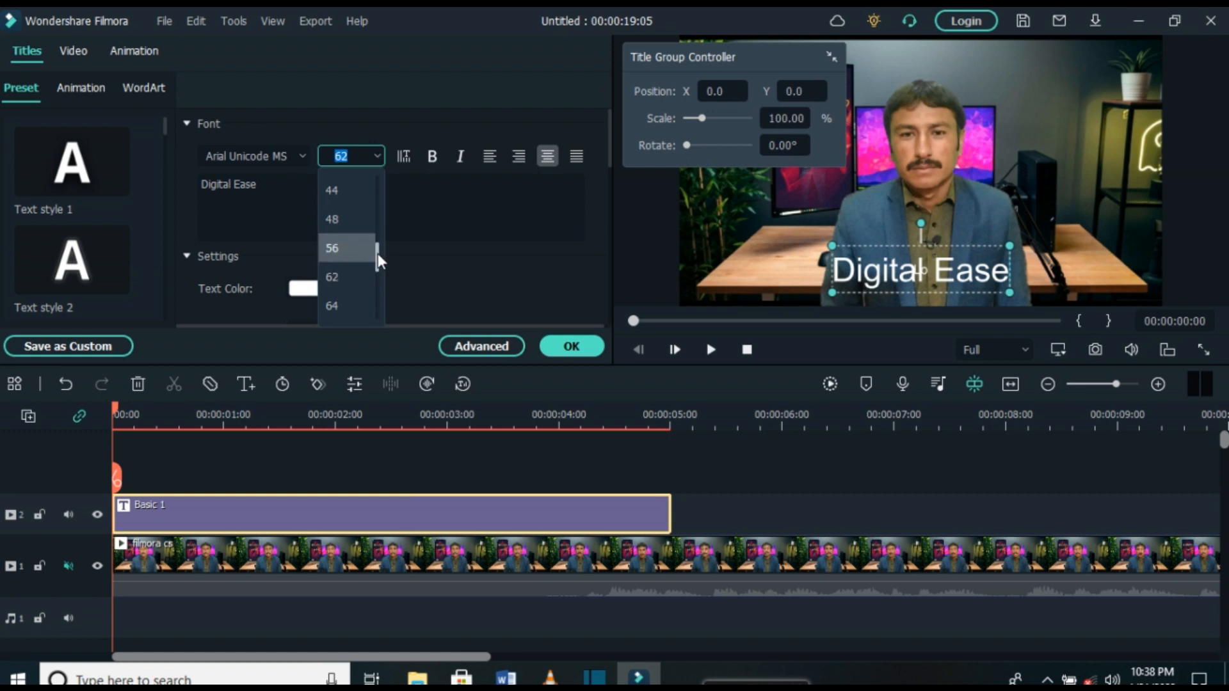
left_click_drag(378, 254, 377, 263)
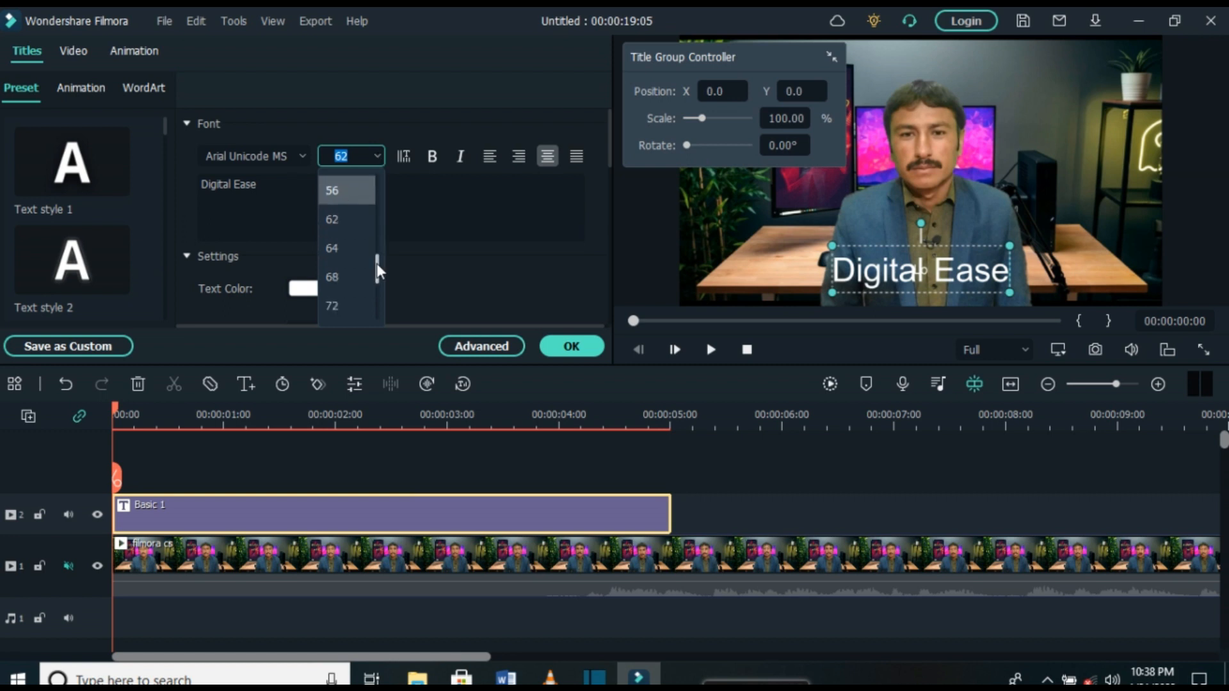
left_click(342, 304)
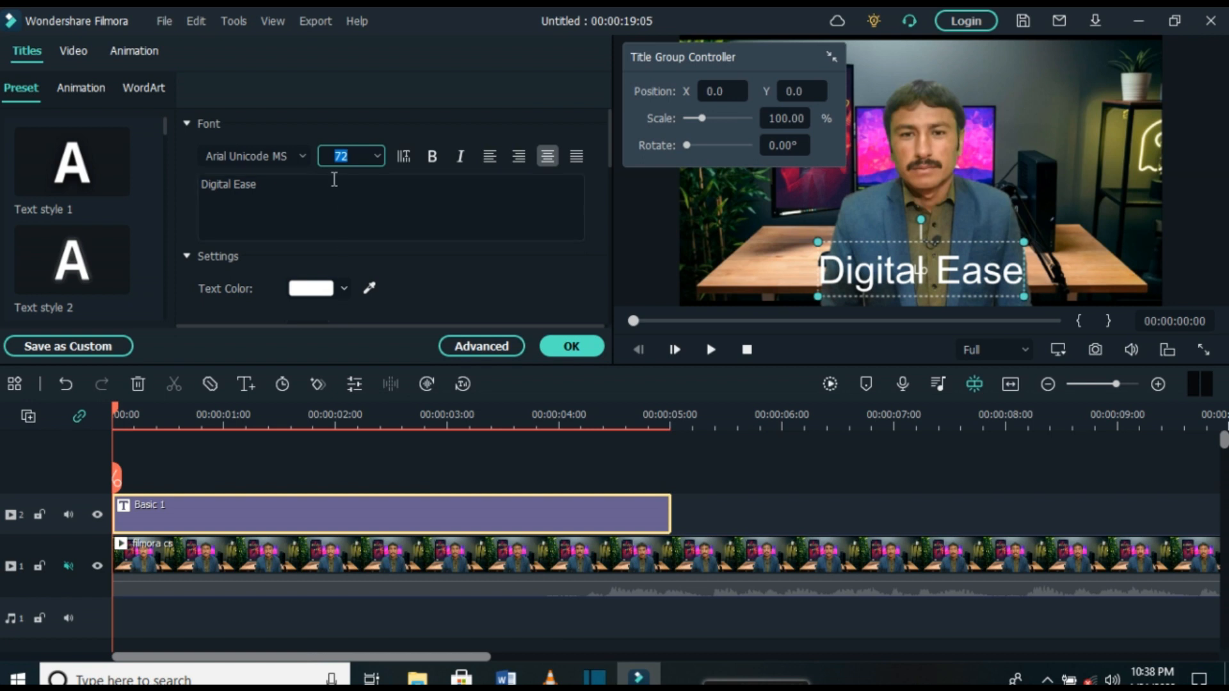
left_click(377, 158)
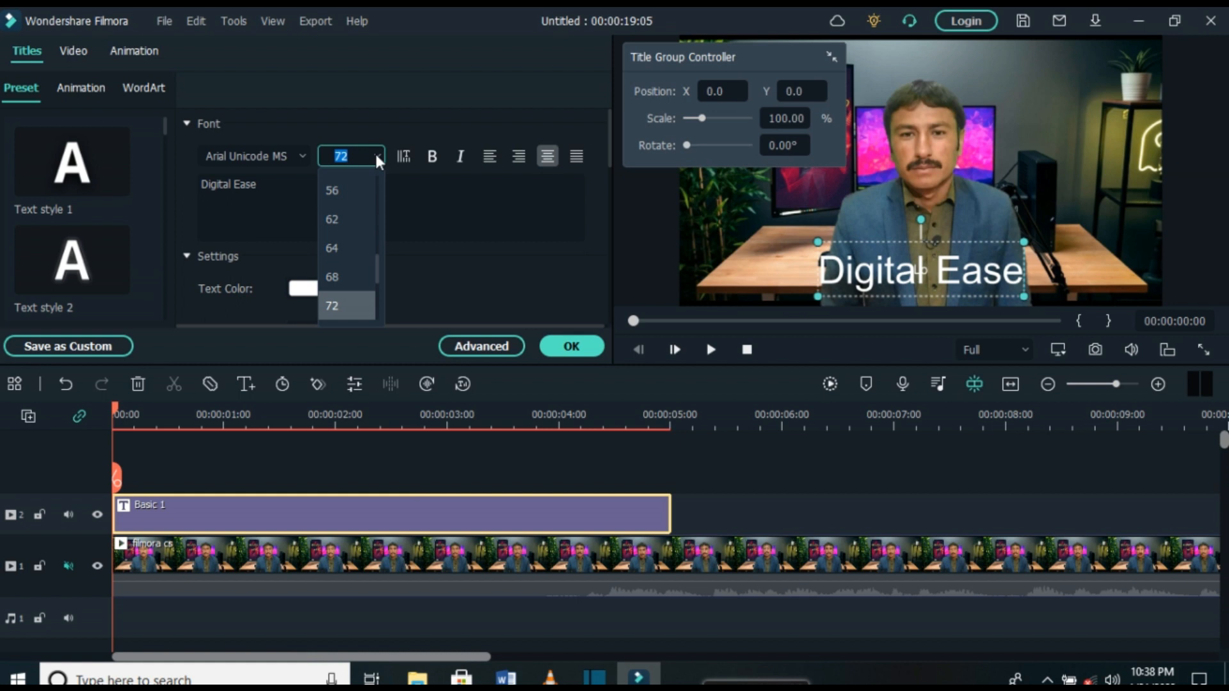
left_click(454, 271)
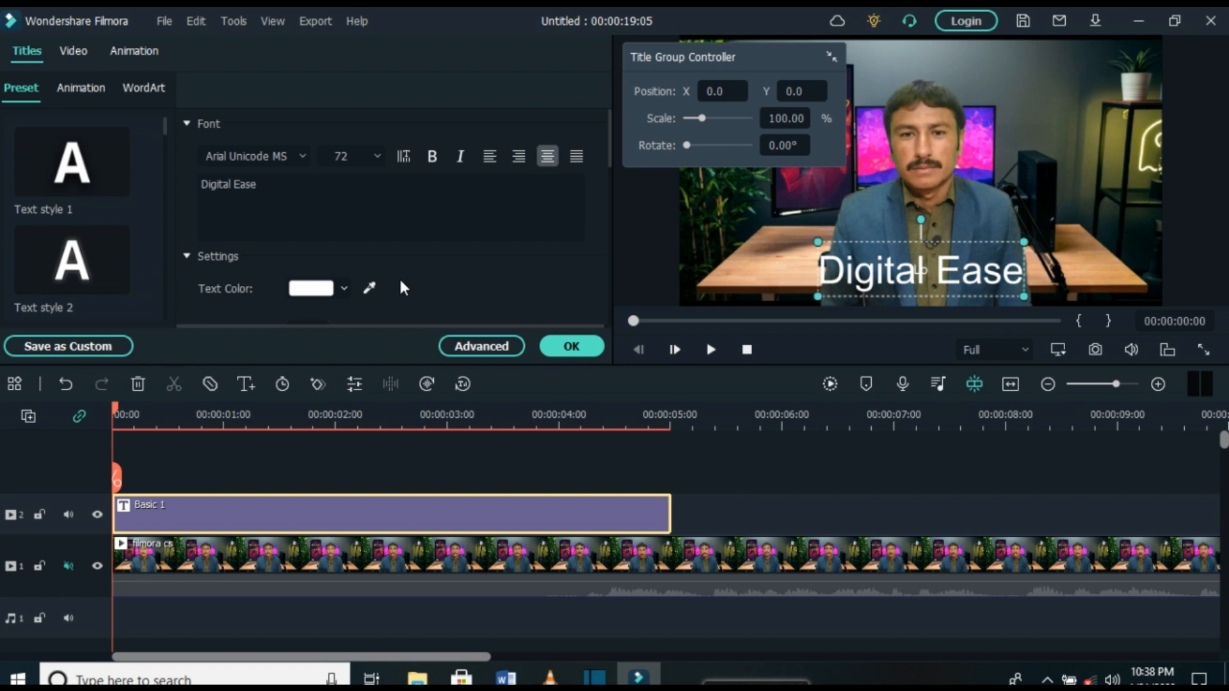
Try pink, dark red and teal as the title's text colour, then return it to dark red
left_click(344, 289)
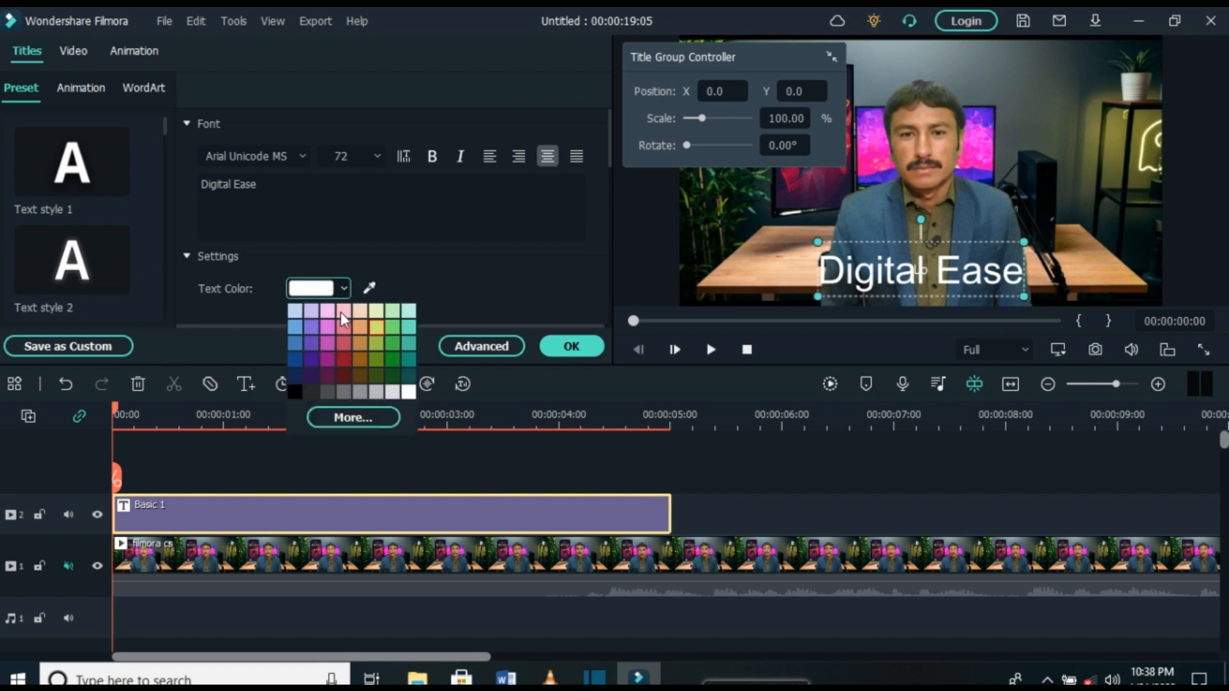
left_click(344, 334)
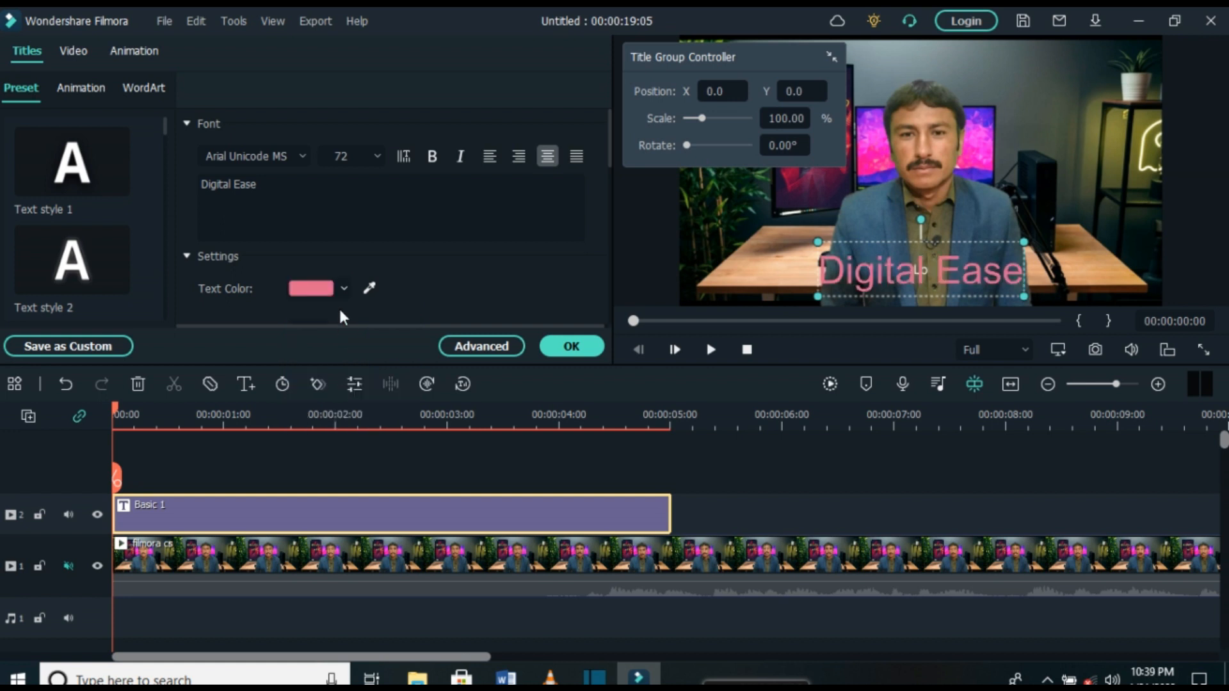
left_click(345, 291)
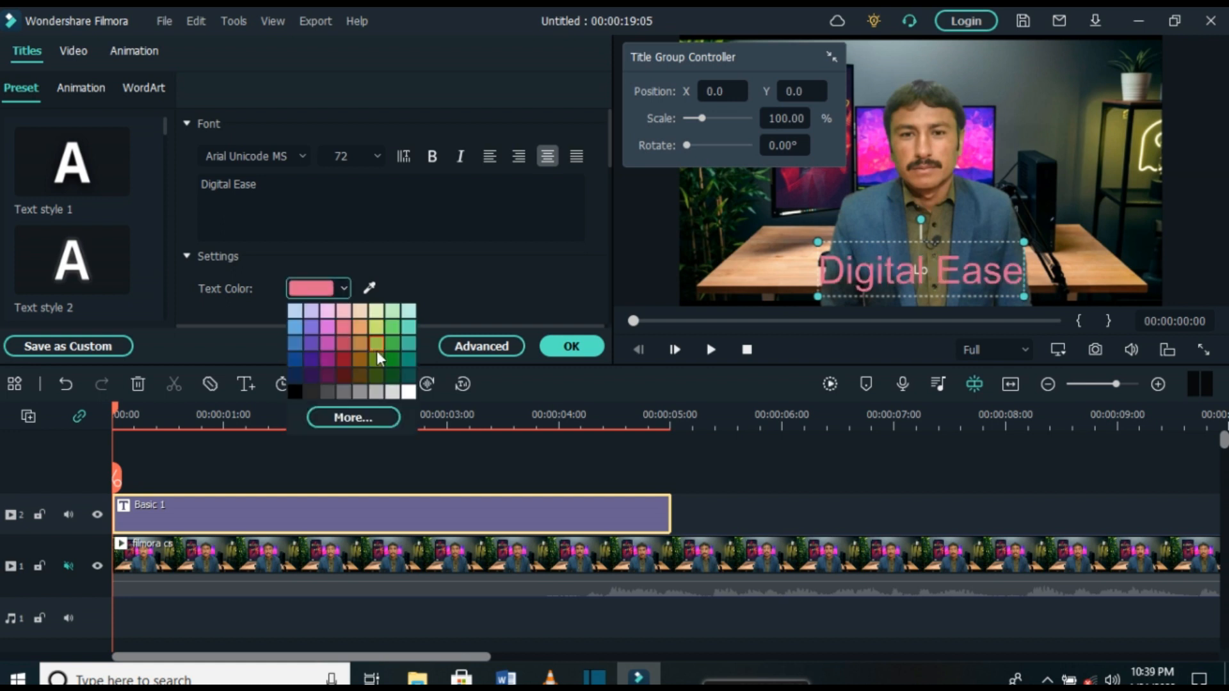
left_click(342, 360)
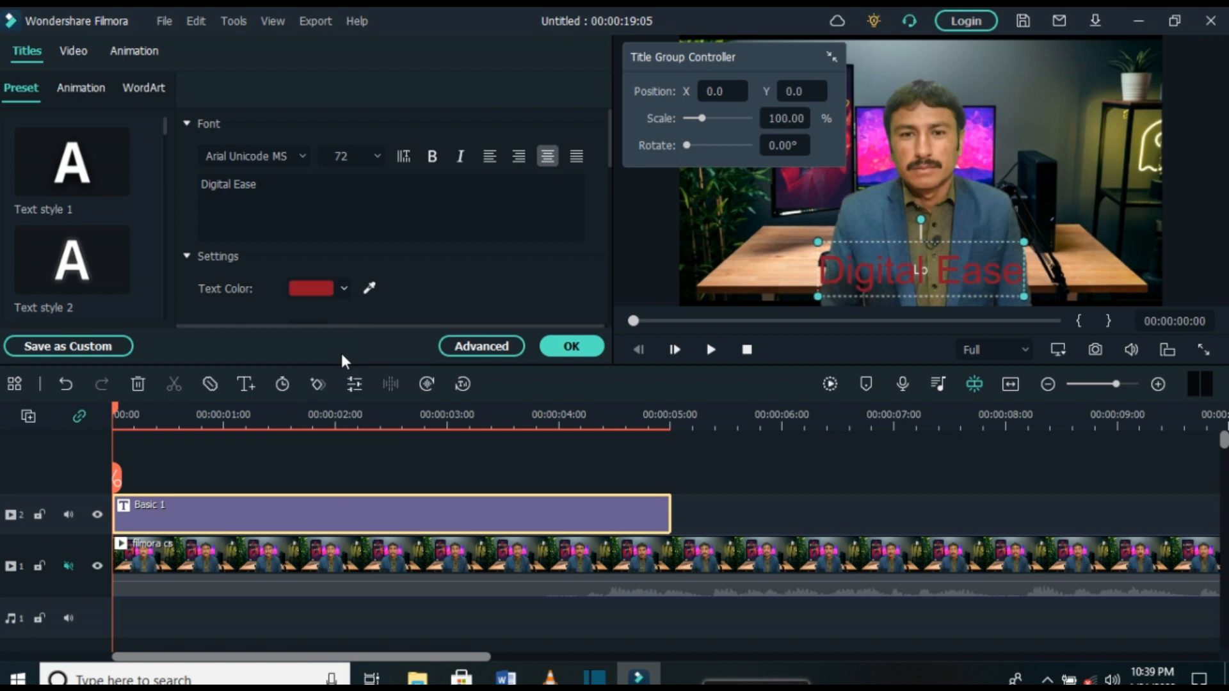
left_click(343, 289)
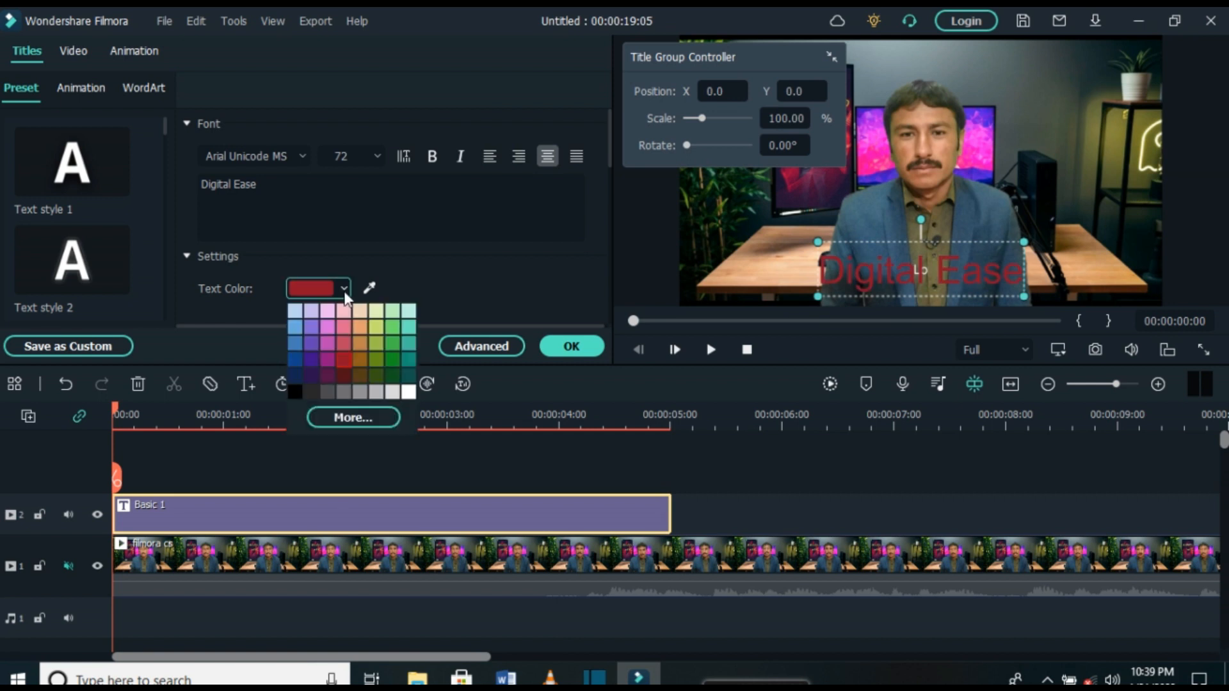
left_click(407, 360)
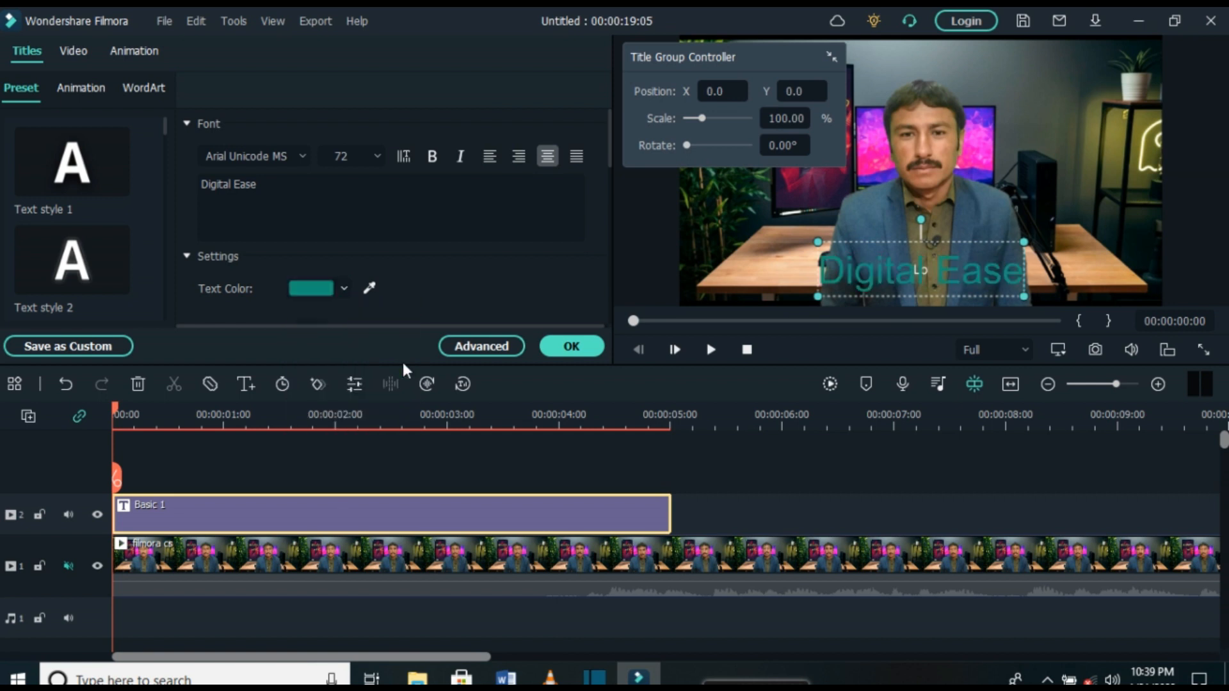
left_click(344, 289)
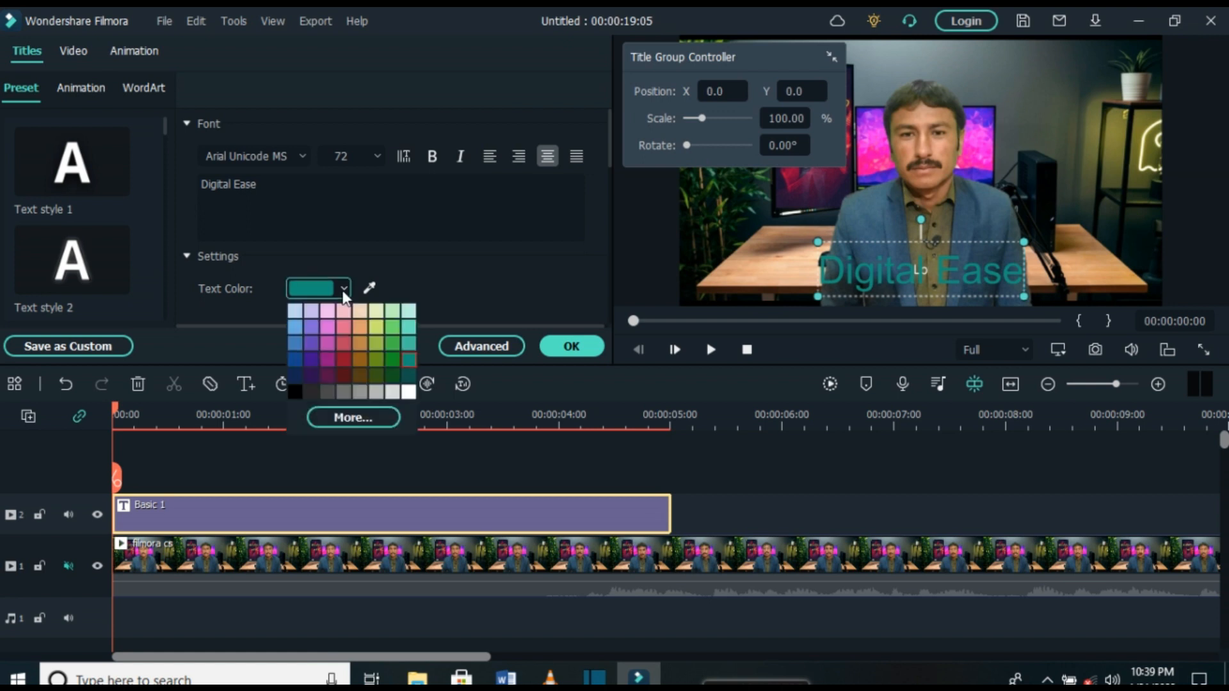
left_click(340, 362)
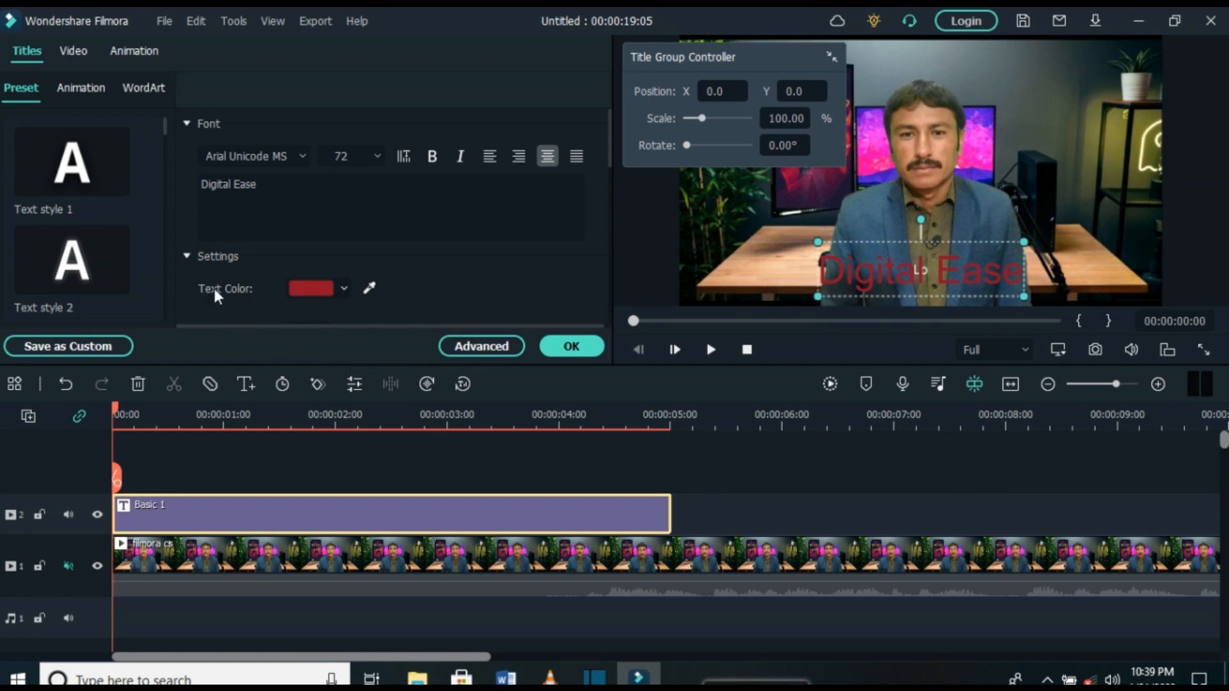
Set the Digital Ease title's text colour to olive green
left_click(340, 293)
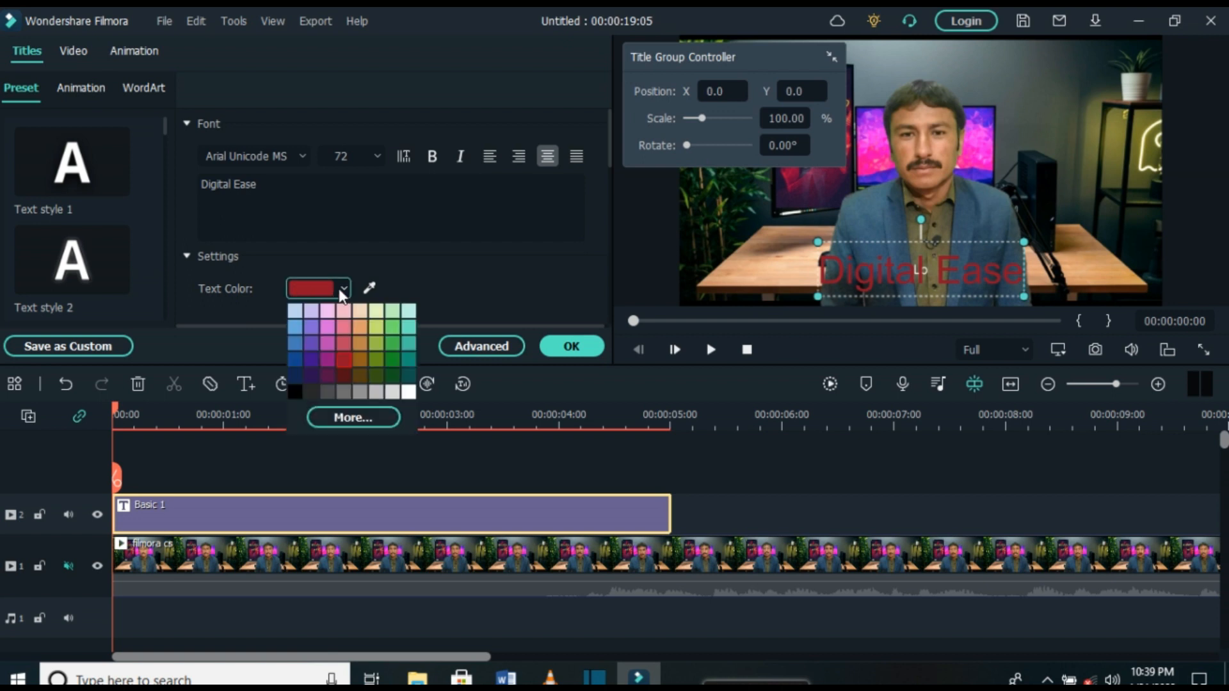
left_click(377, 343)
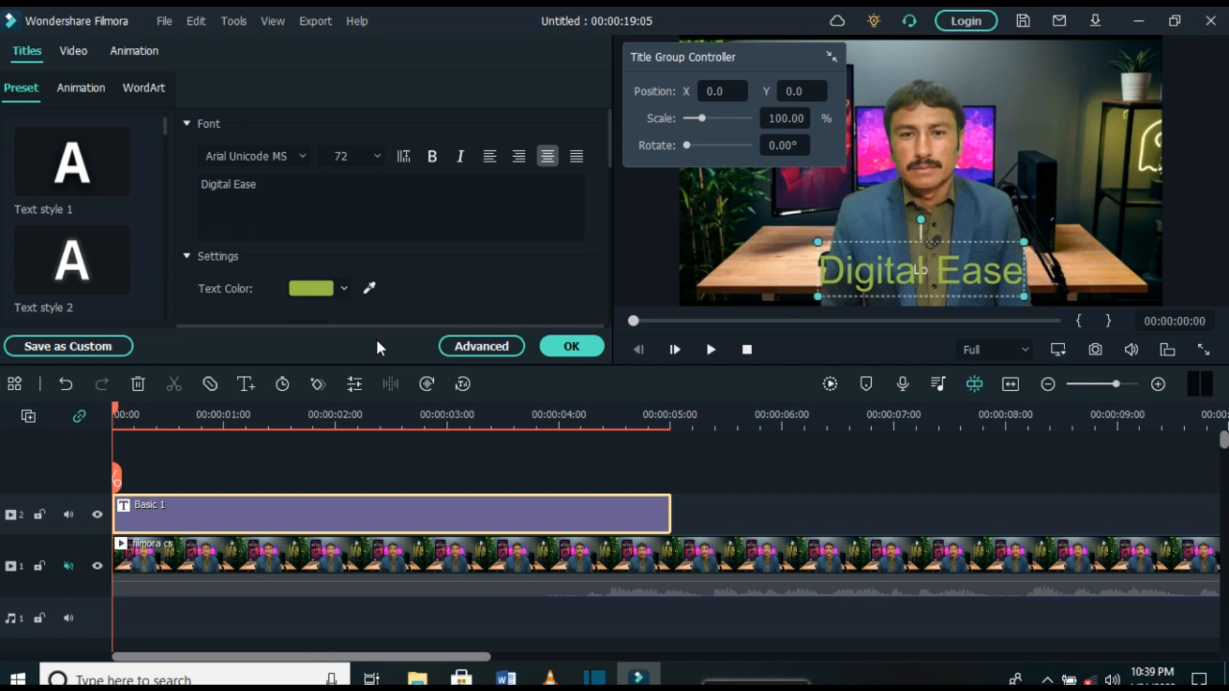
Try light yellow-green and dark red as the Digital Ease title's text colour
left_click(343, 289)
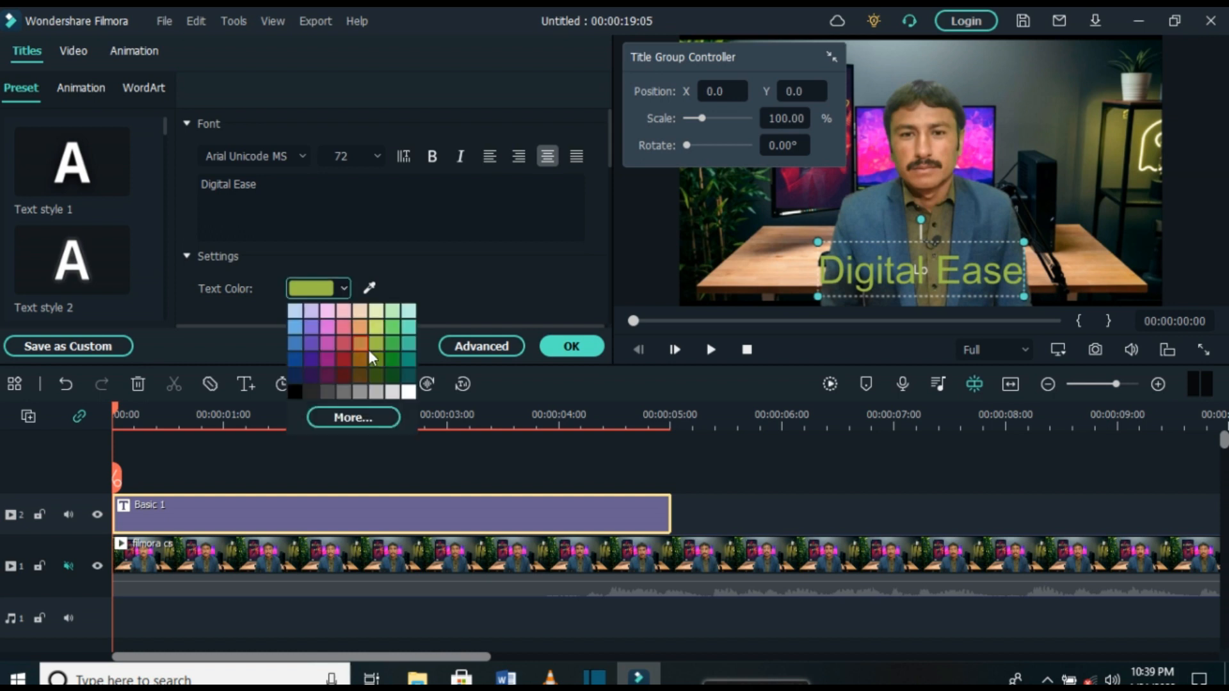
left_click(378, 328)
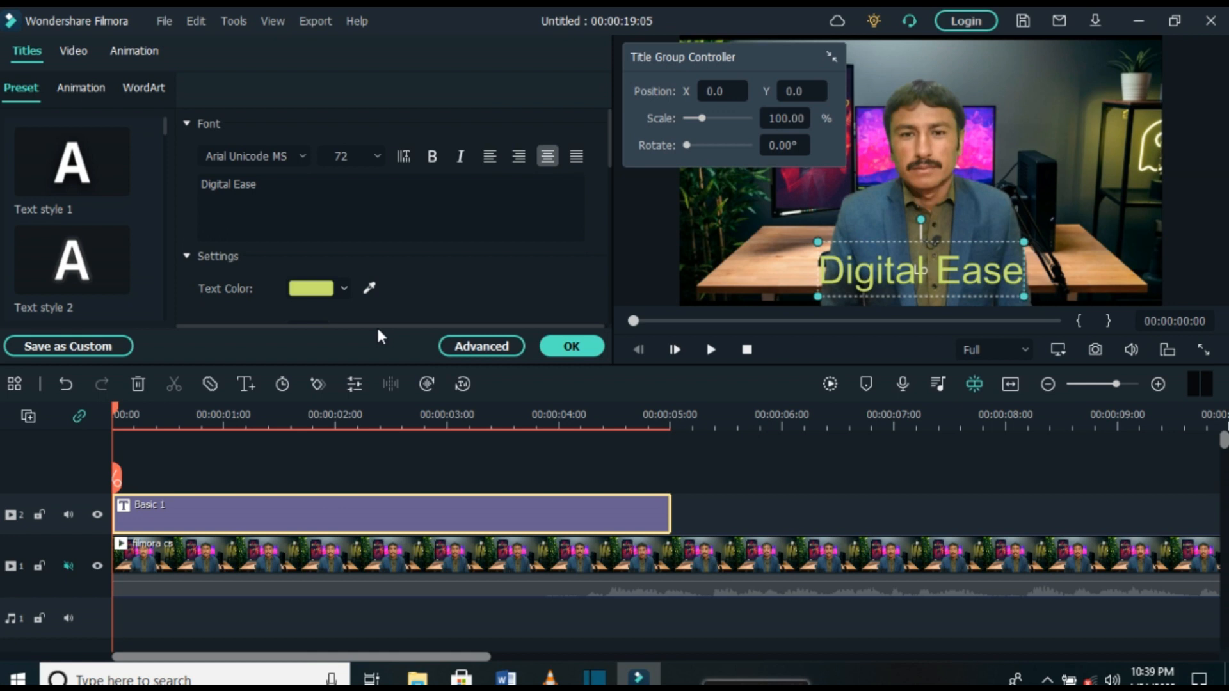
left_click(343, 289)
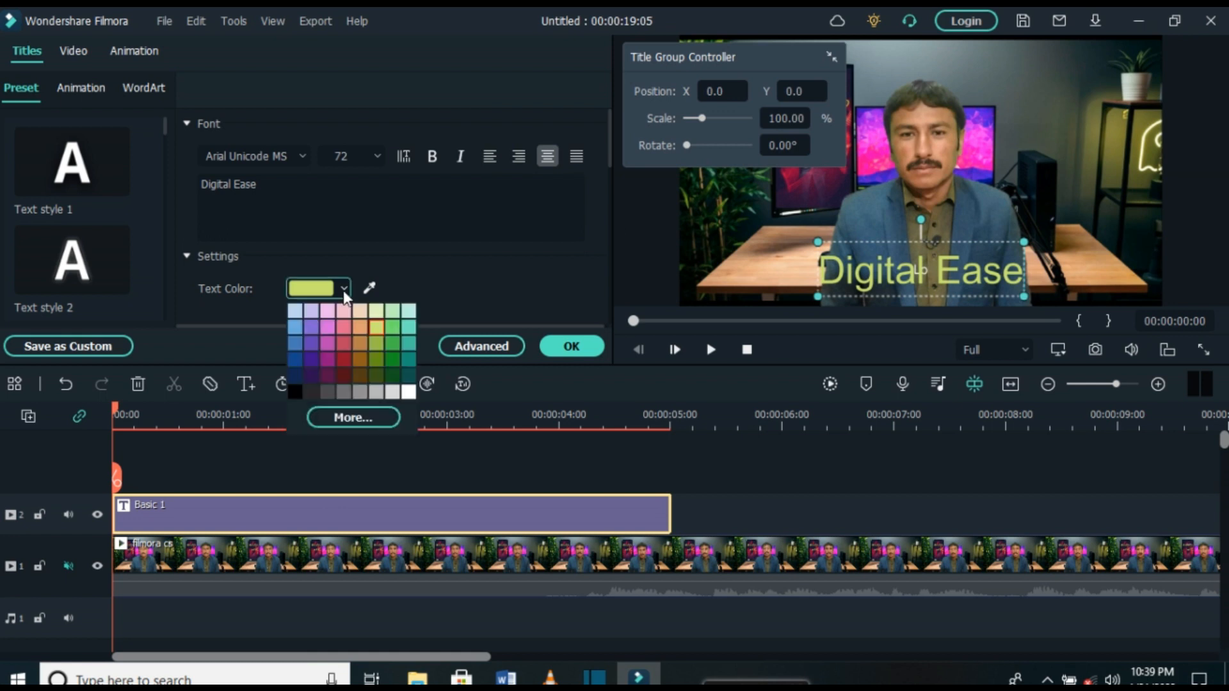
left_click(346, 362)
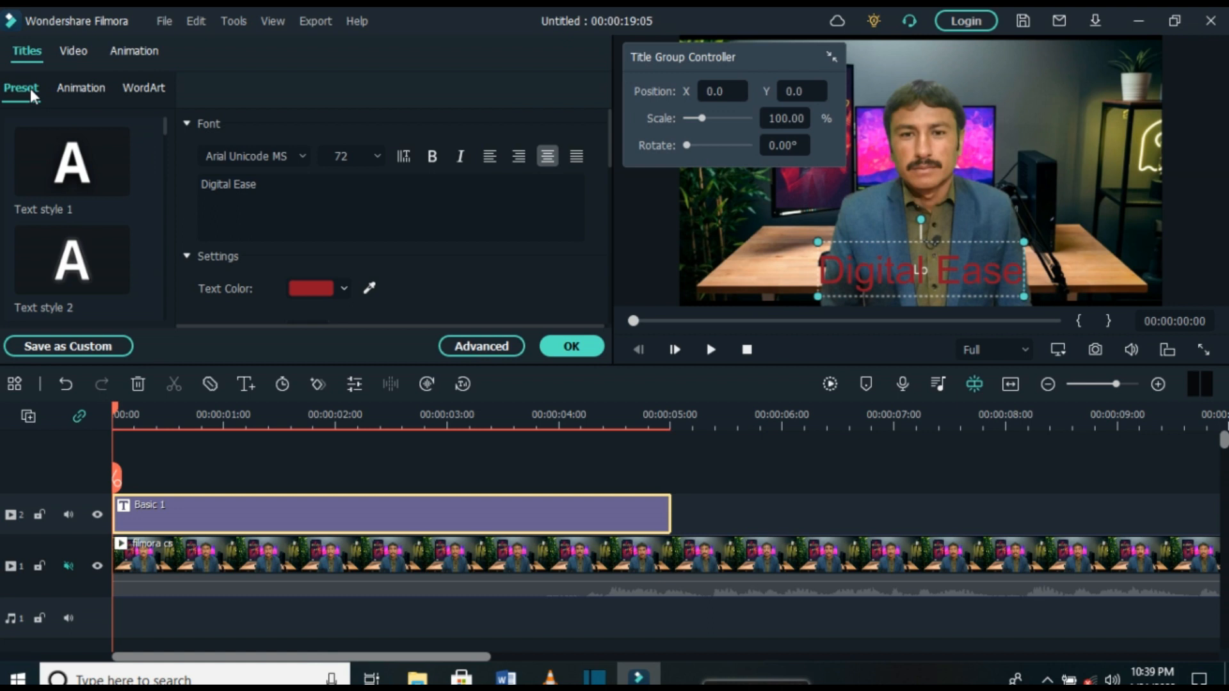
Try the preset looks Text style 8, Text style 9 and Text style 11 on the Digital Ease title
left_click_drag(165, 126, 172, 188)
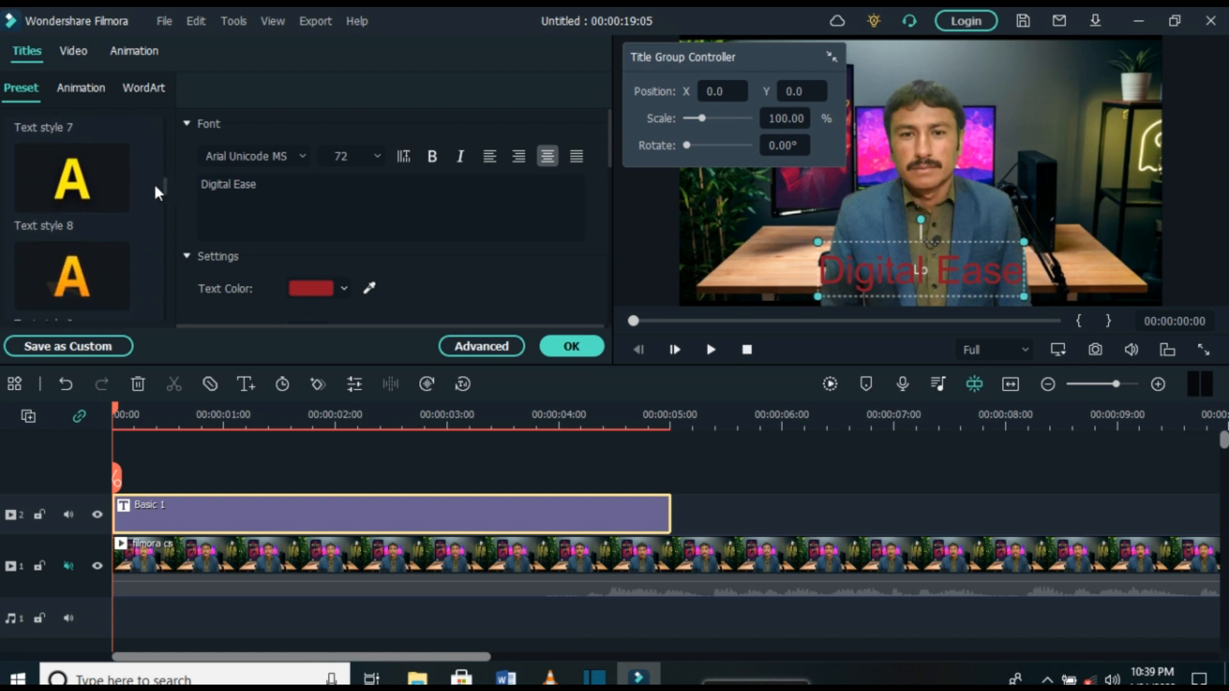
left_click(75, 183)
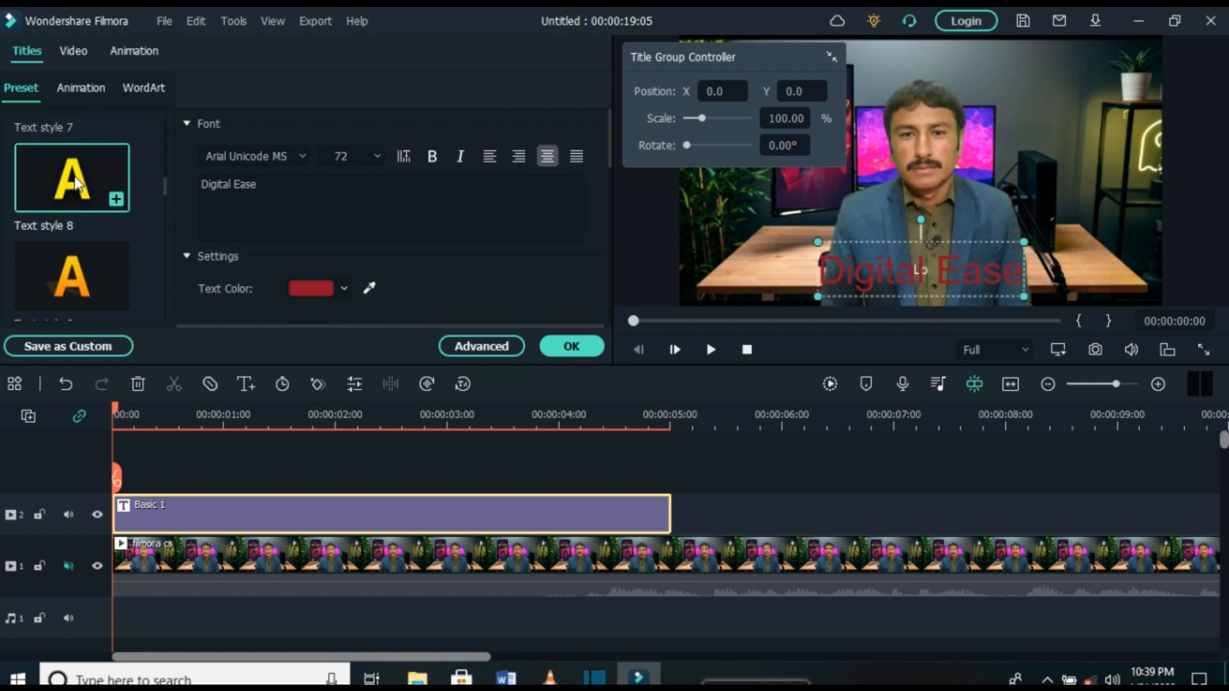
double_click(83, 186)
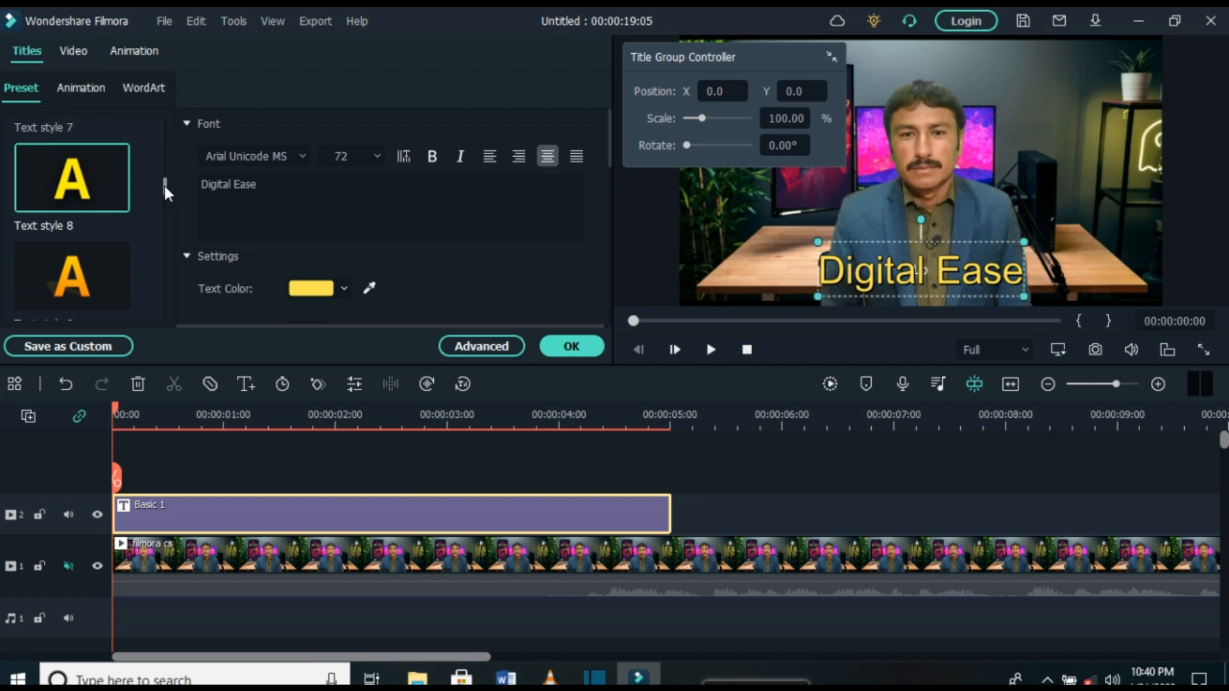
left_click_drag(165, 187, 165, 198)
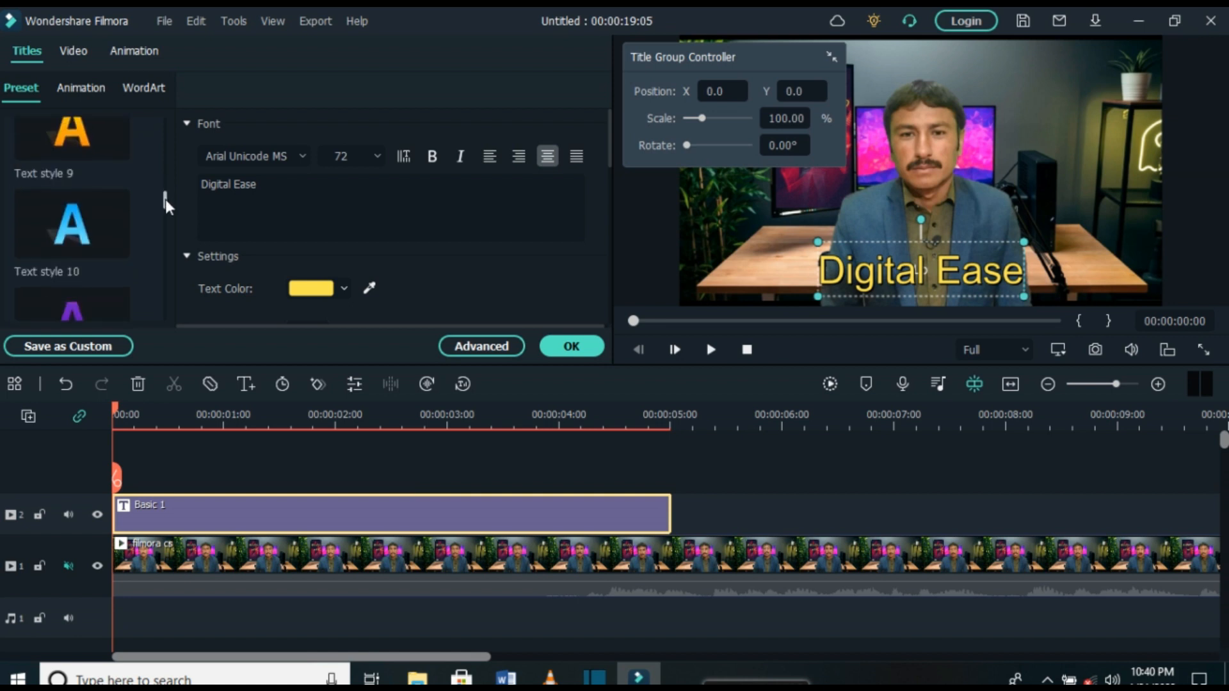
left_click(77, 127)
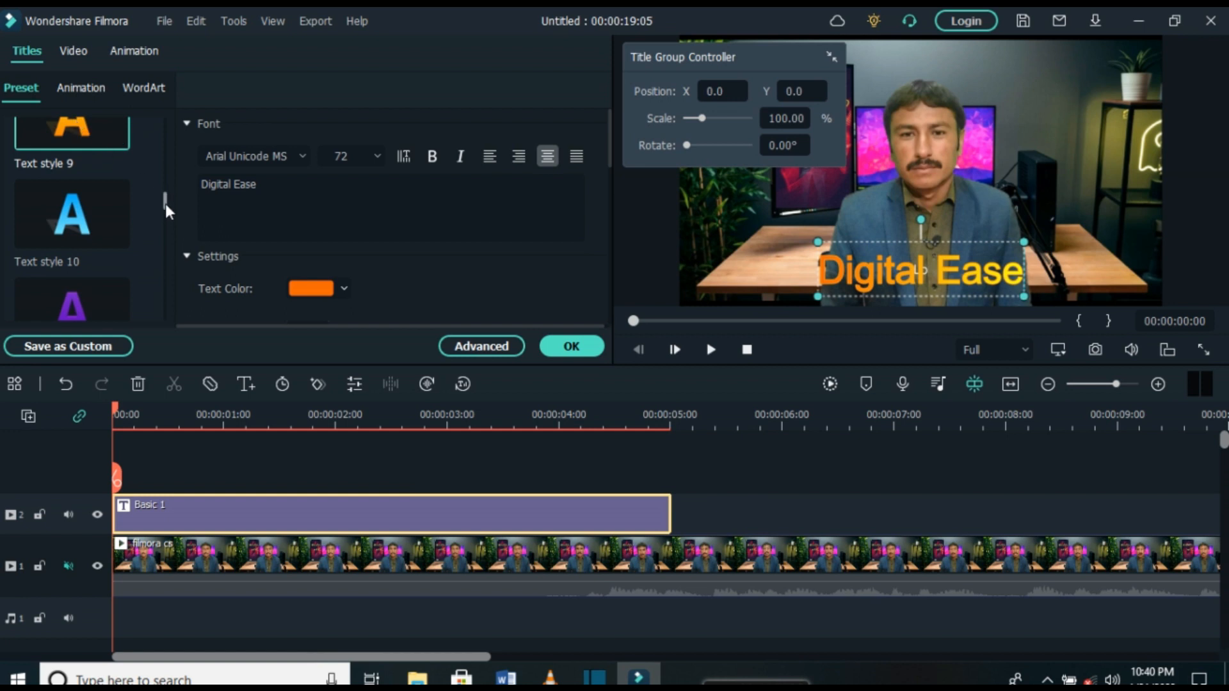
left_click_drag(165, 199, 166, 212)
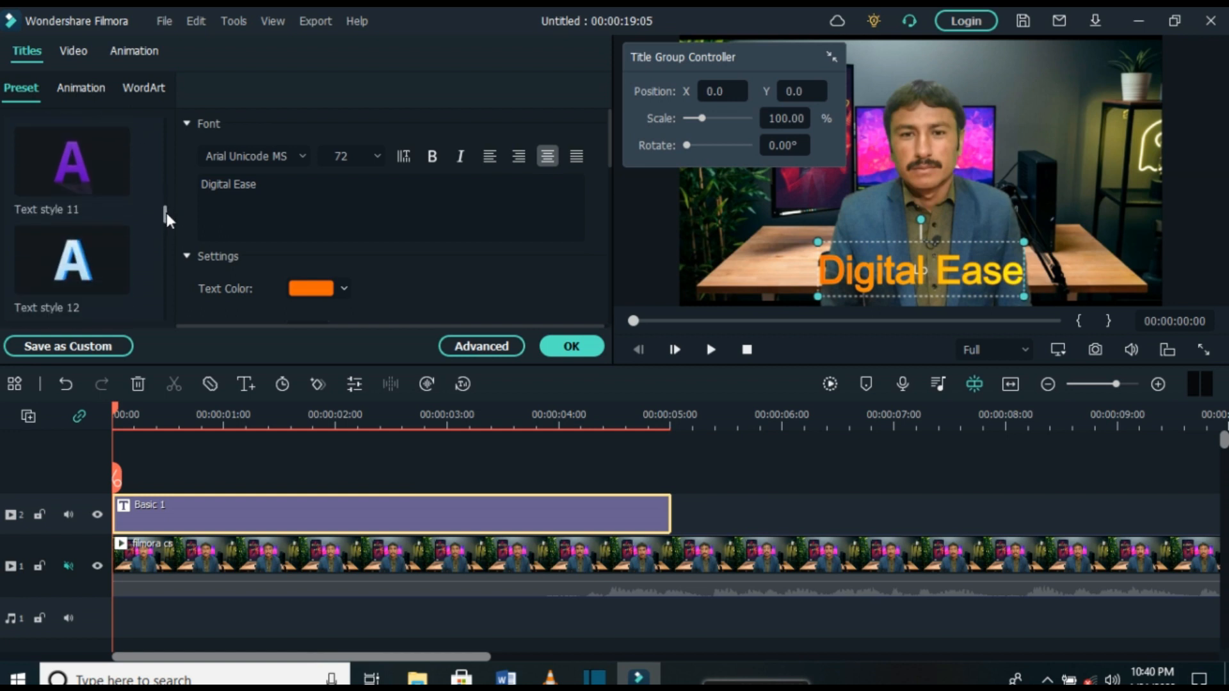
double_click(75, 160)
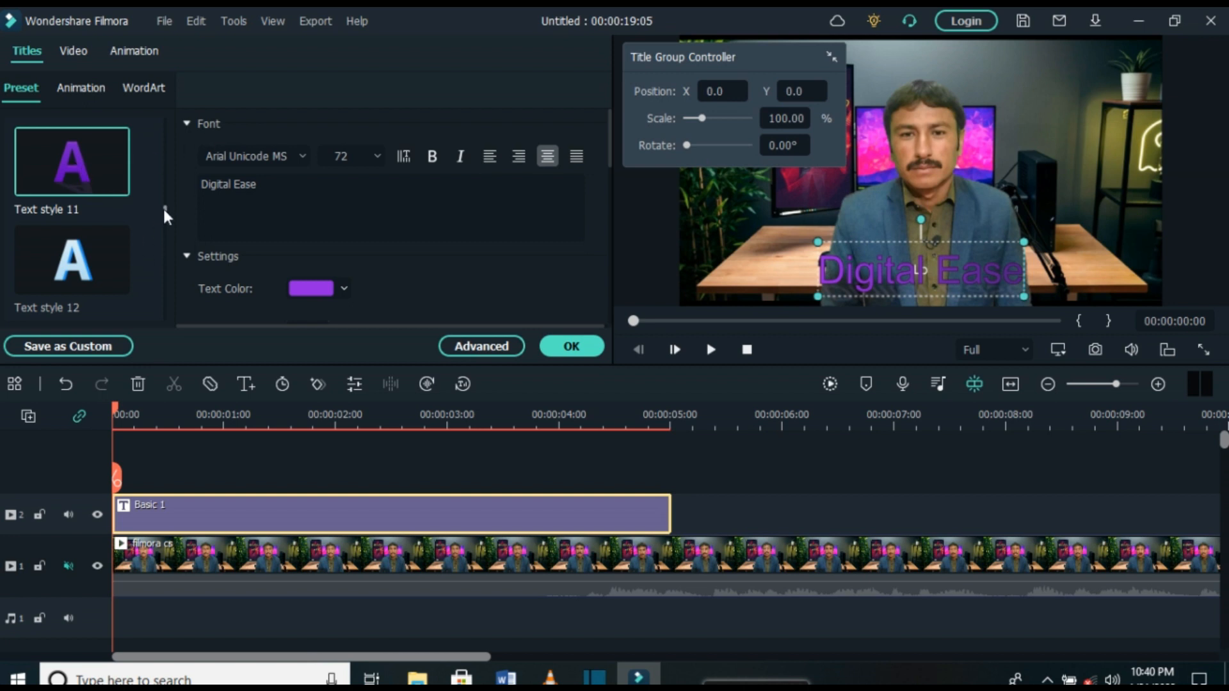
Apply the Text style 15 preset to the Digital Ease title and check its look over the video
left_click_drag(163, 206, 171, 238)
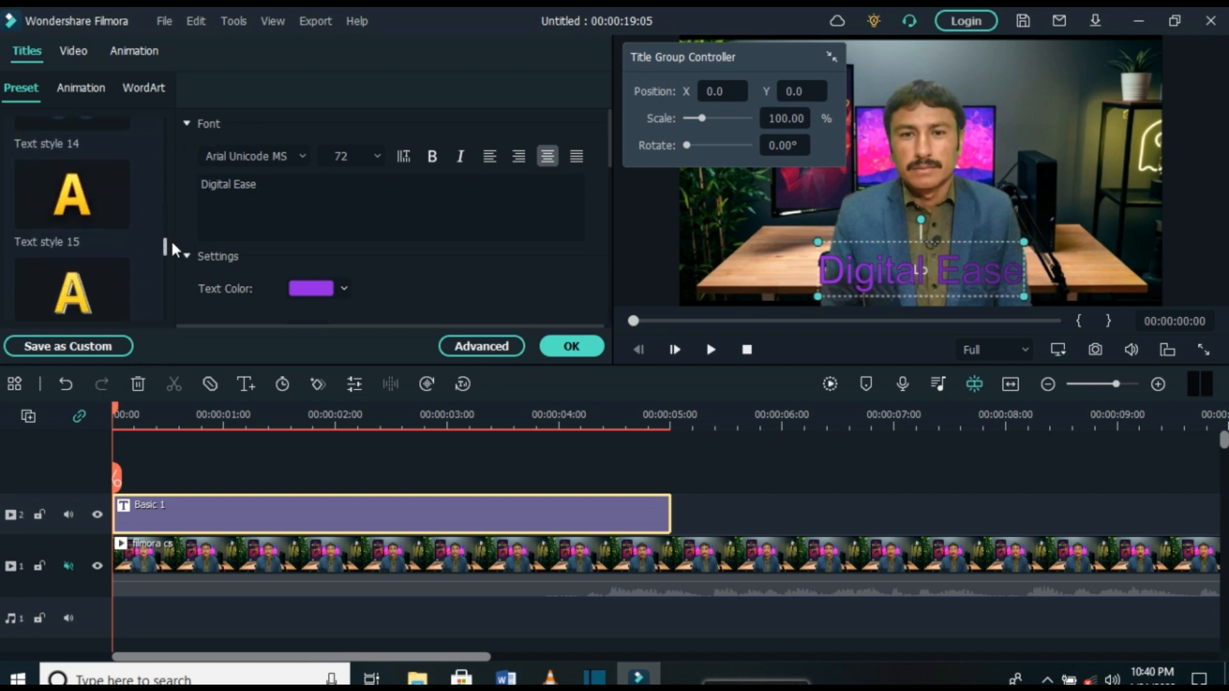
double_click(74, 195)
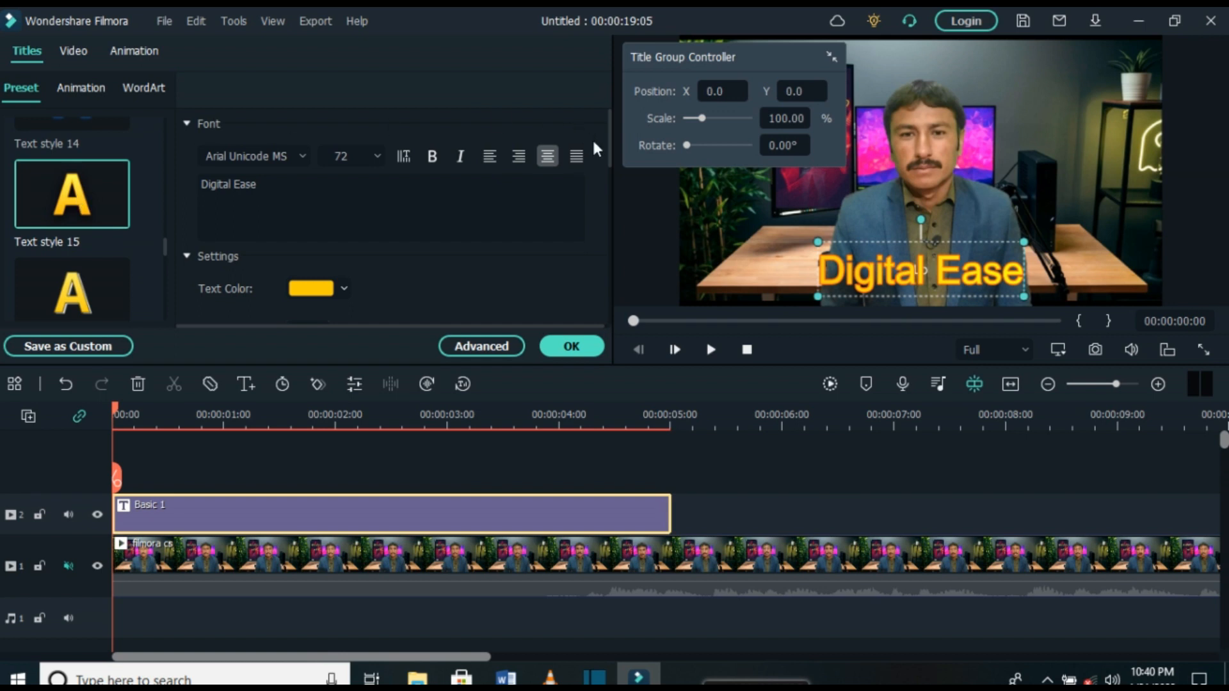
left_click(821, 202)
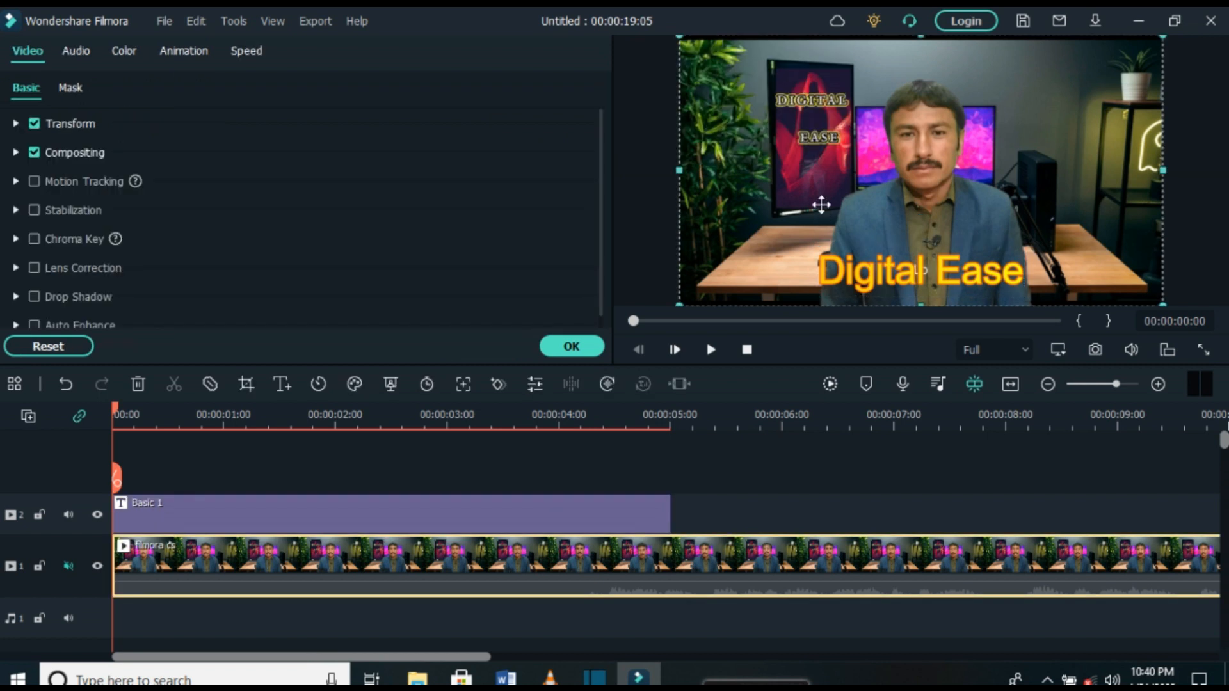
left_click(905, 276)
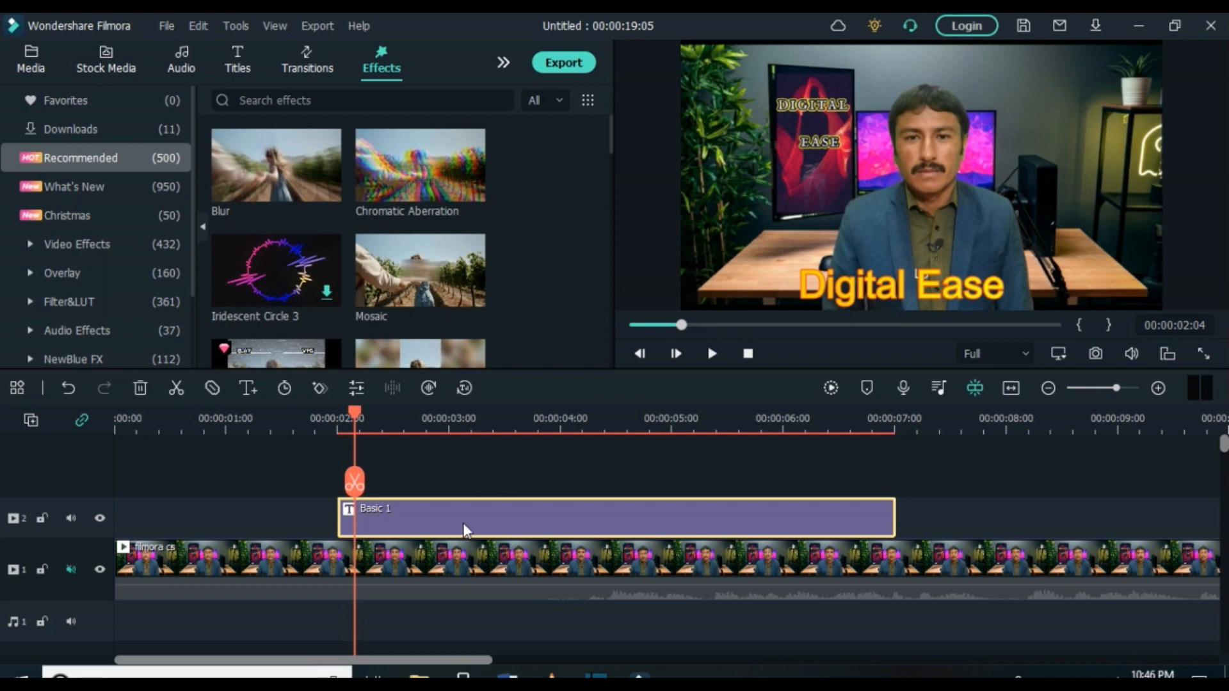
Open the Digital Ease title clip's properties and preview its text animation presets, including Random 2, Up Insert and Wavy style
right_click(513, 509)
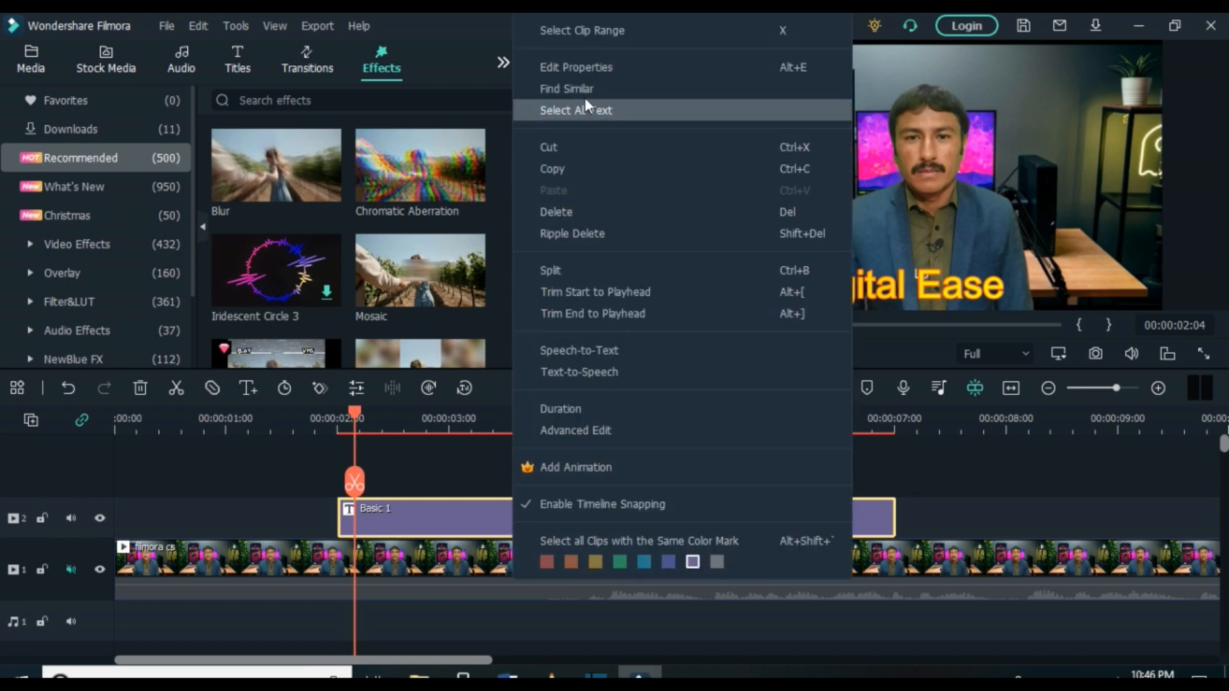
left_click(574, 66)
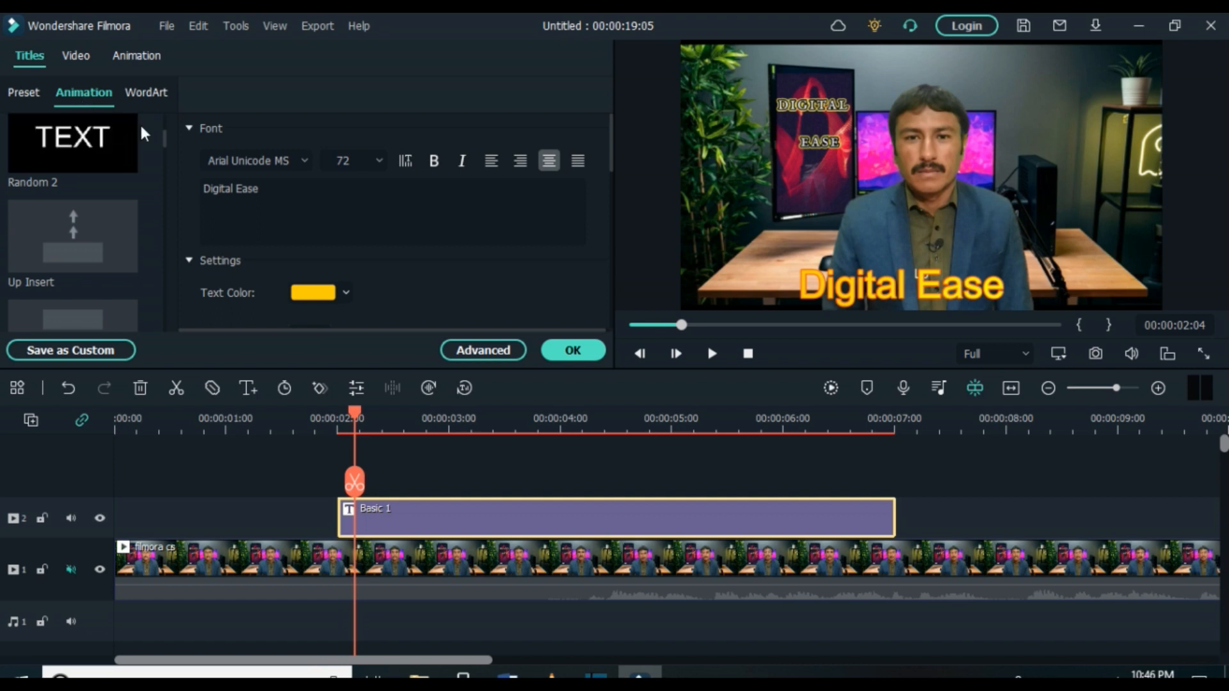
mouse_move(86, 148)
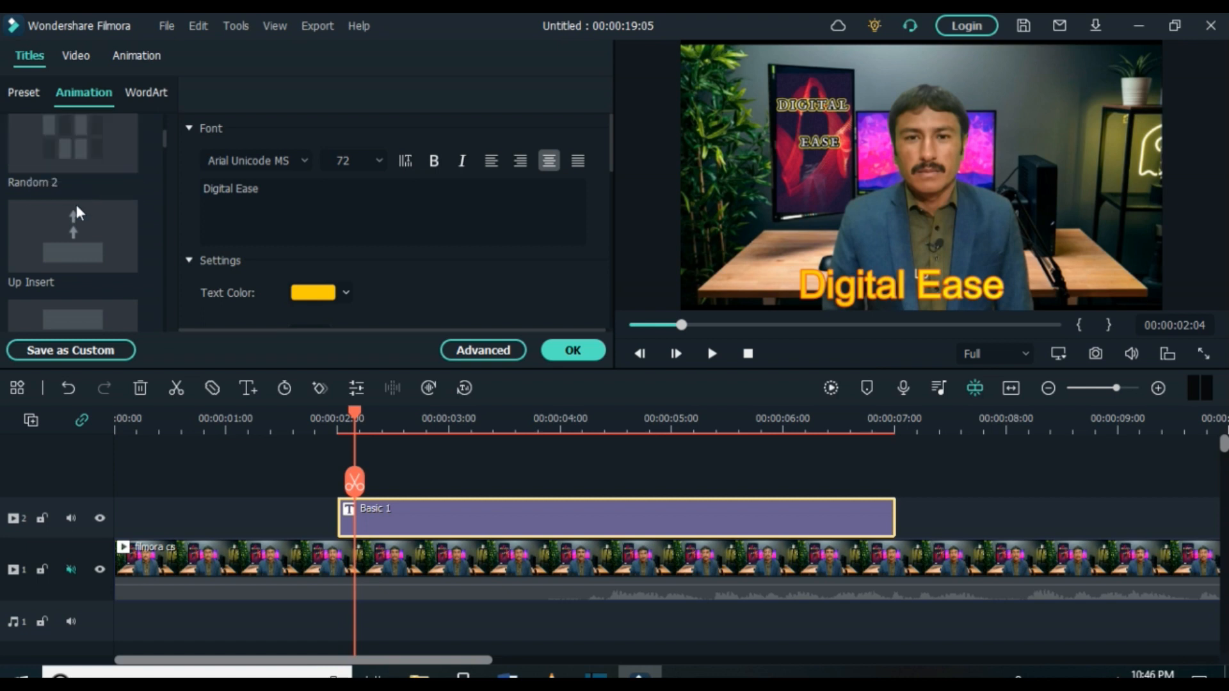
mouse_move(70, 243)
scroll(163, 138, "down", 2)
scroll(163, 137, "up", 3)
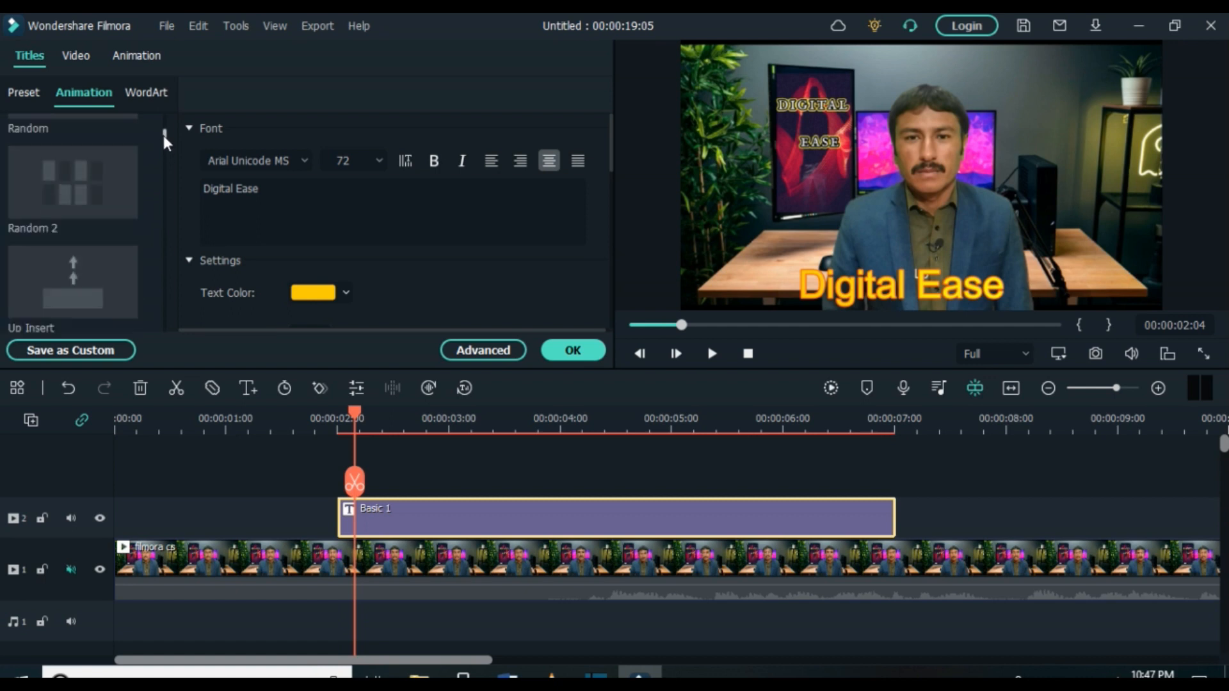
scroll(164, 137, "down", 3)
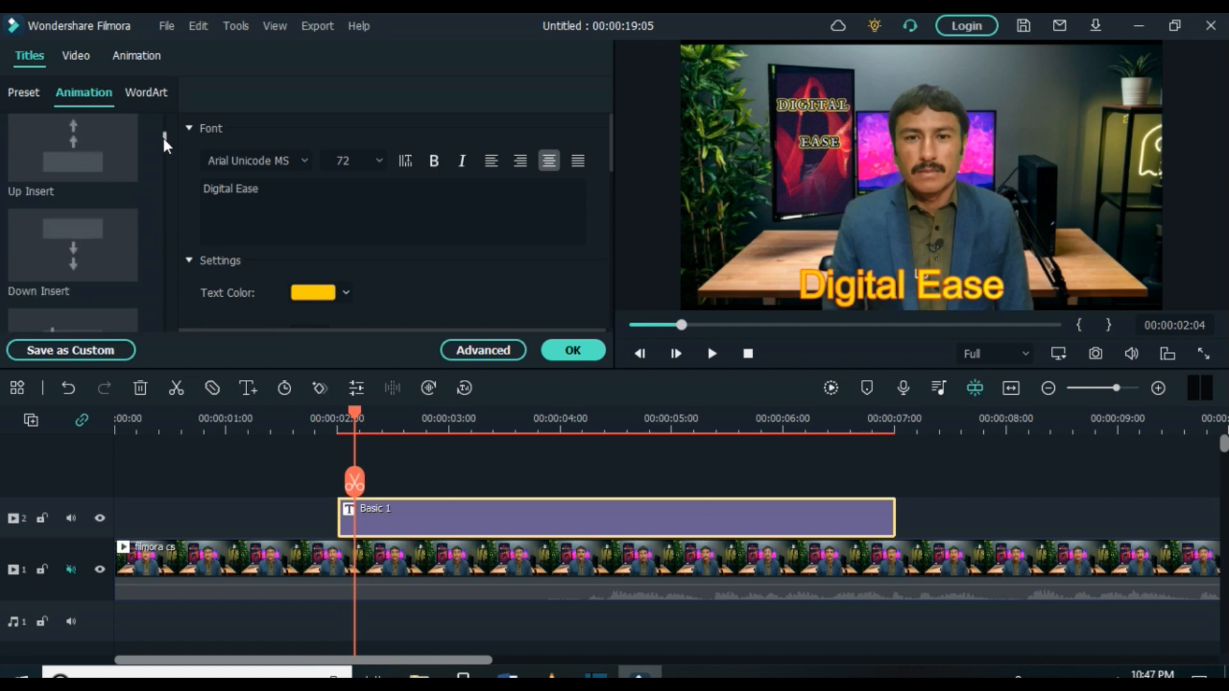
scroll(163, 139, "down", 1)
scroll(163, 137, "up", 4)
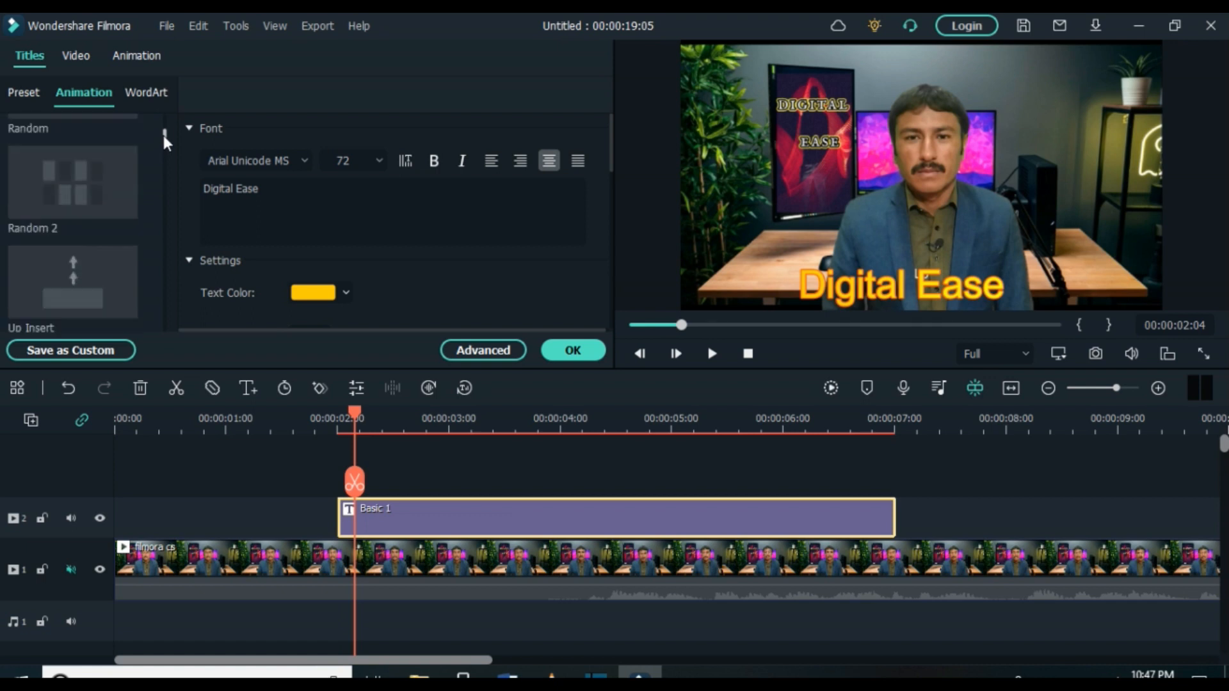
left_click_drag(163, 135, 163, 121)
mouse_move(105, 195)
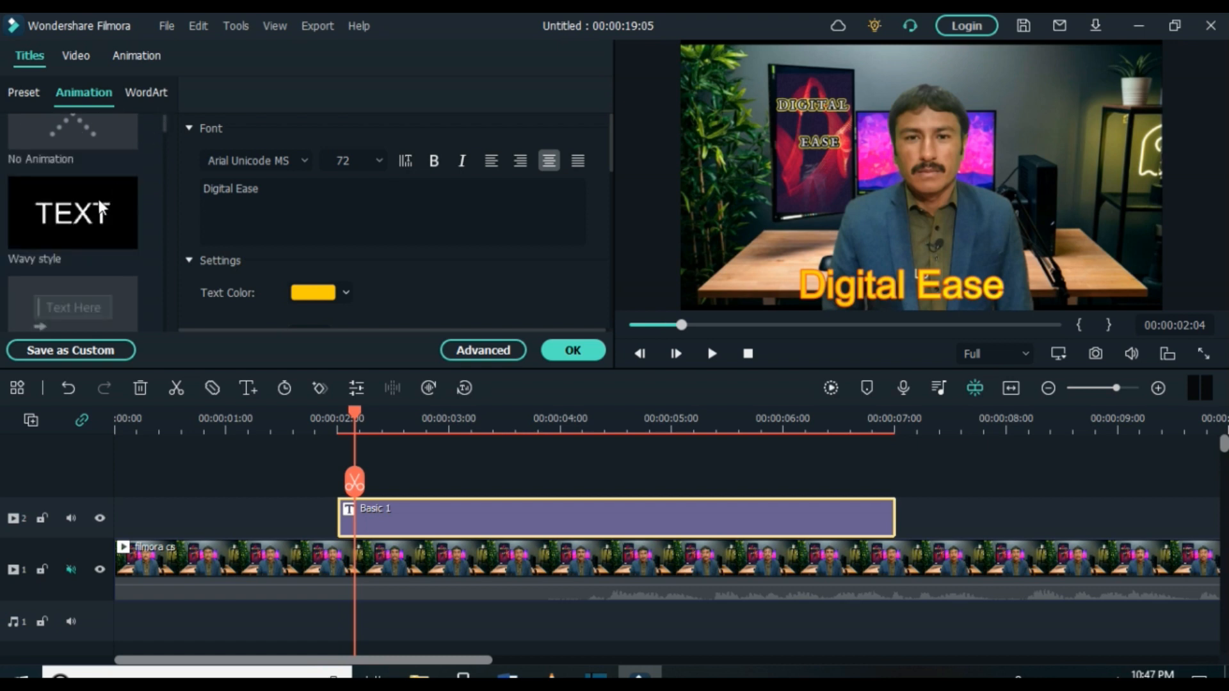
Try the Wavy style animation on the Digital Ease title and play the clip from its beginning
left_click(99, 200)
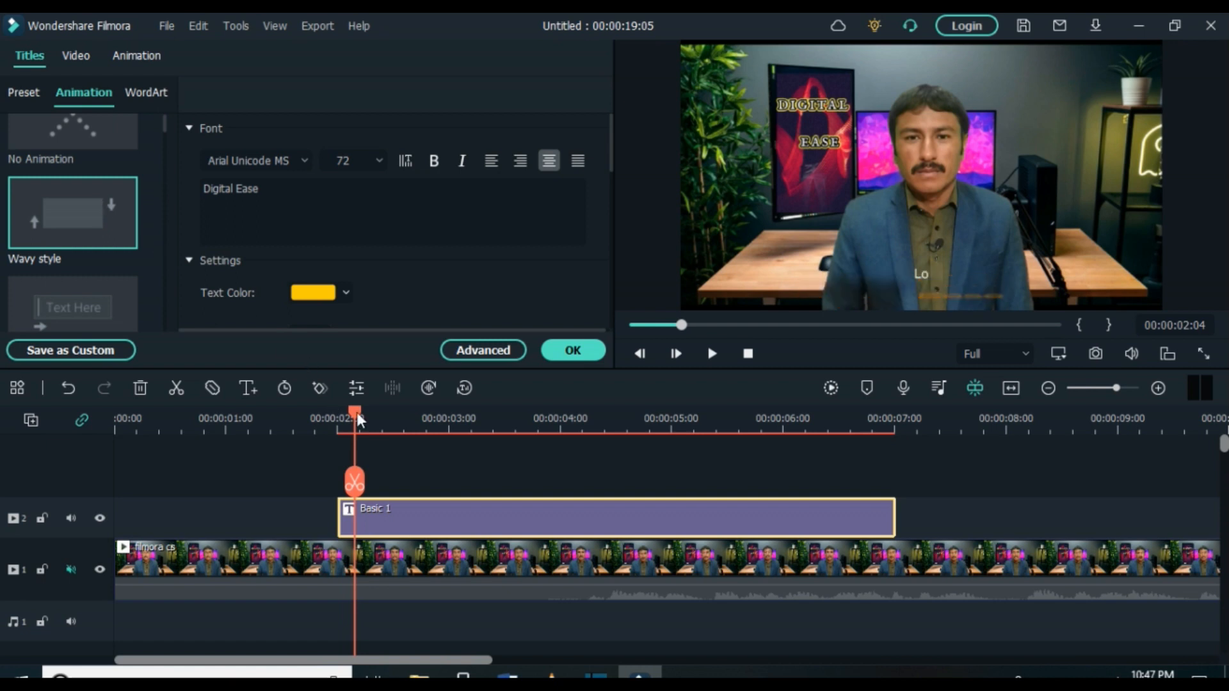
left_click_drag(356, 412, 303, 412)
key("space")
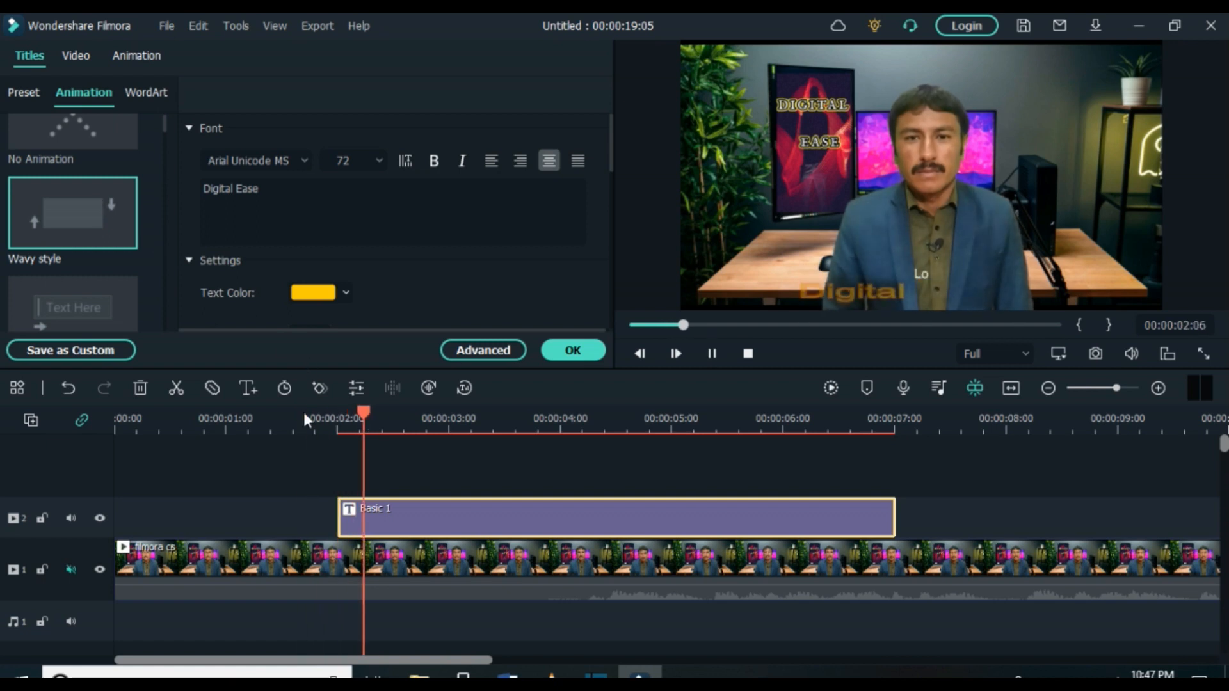
key("space")
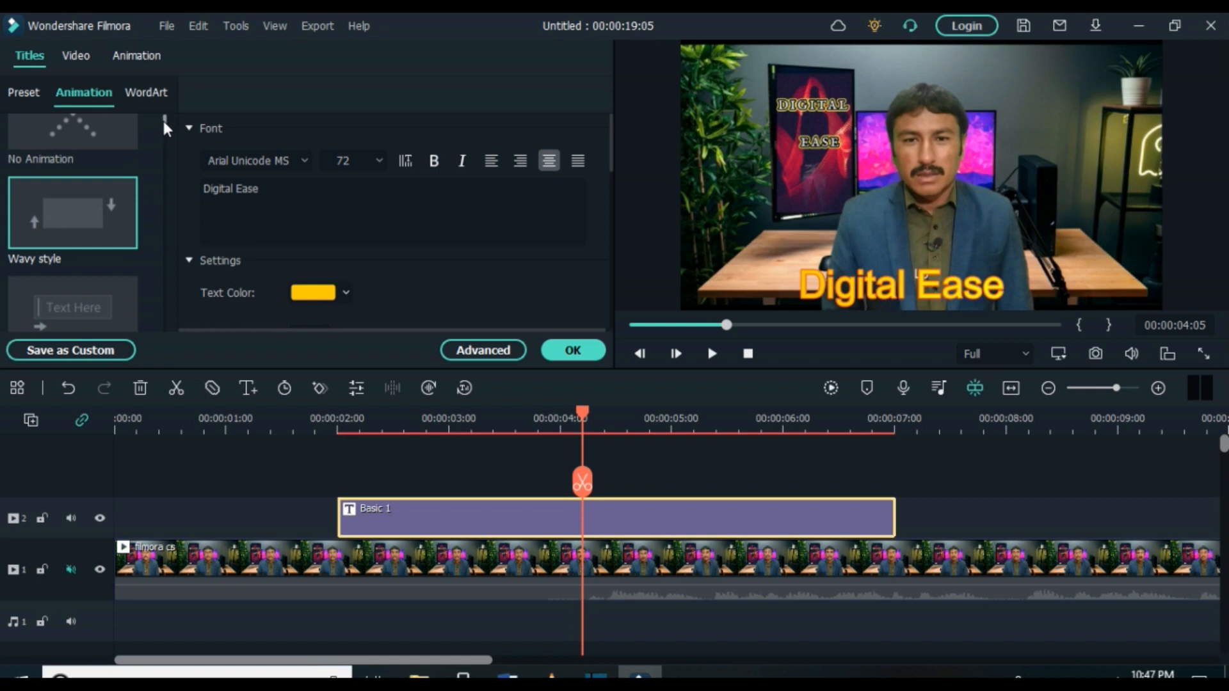
Try the Down Insert animation on the Digital Ease title and play it from before the title starts
scroll(163, 121, "down", 5)
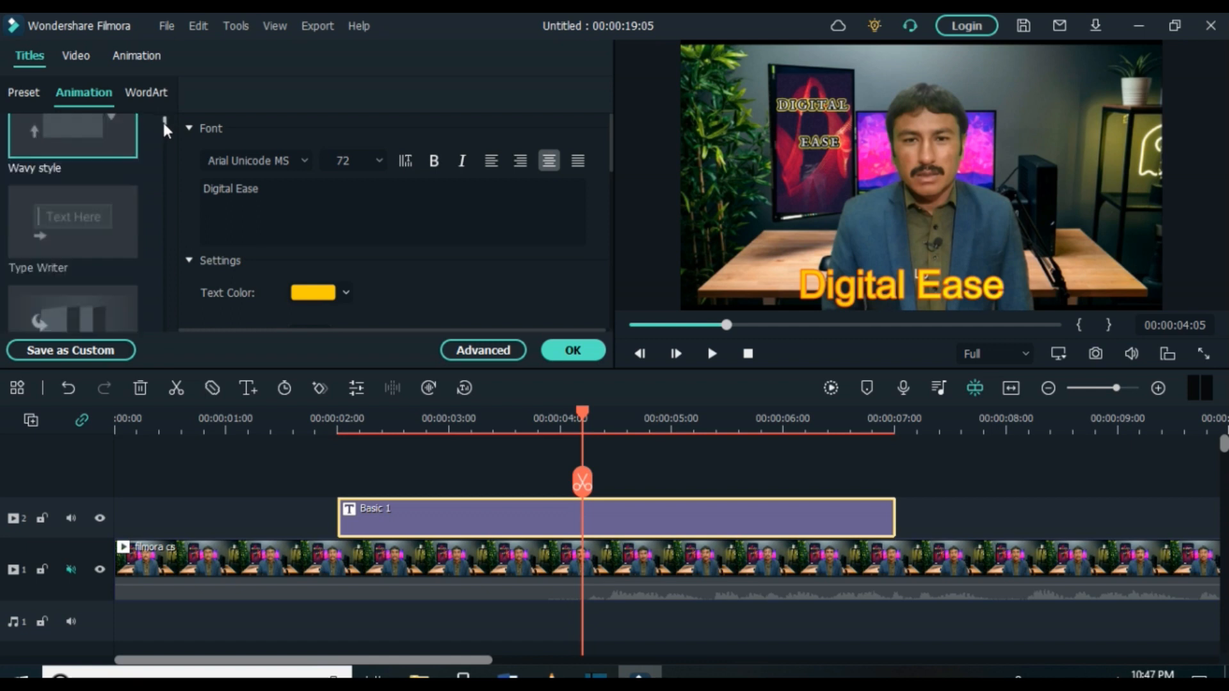
scroll(165, 128, "down", 5)
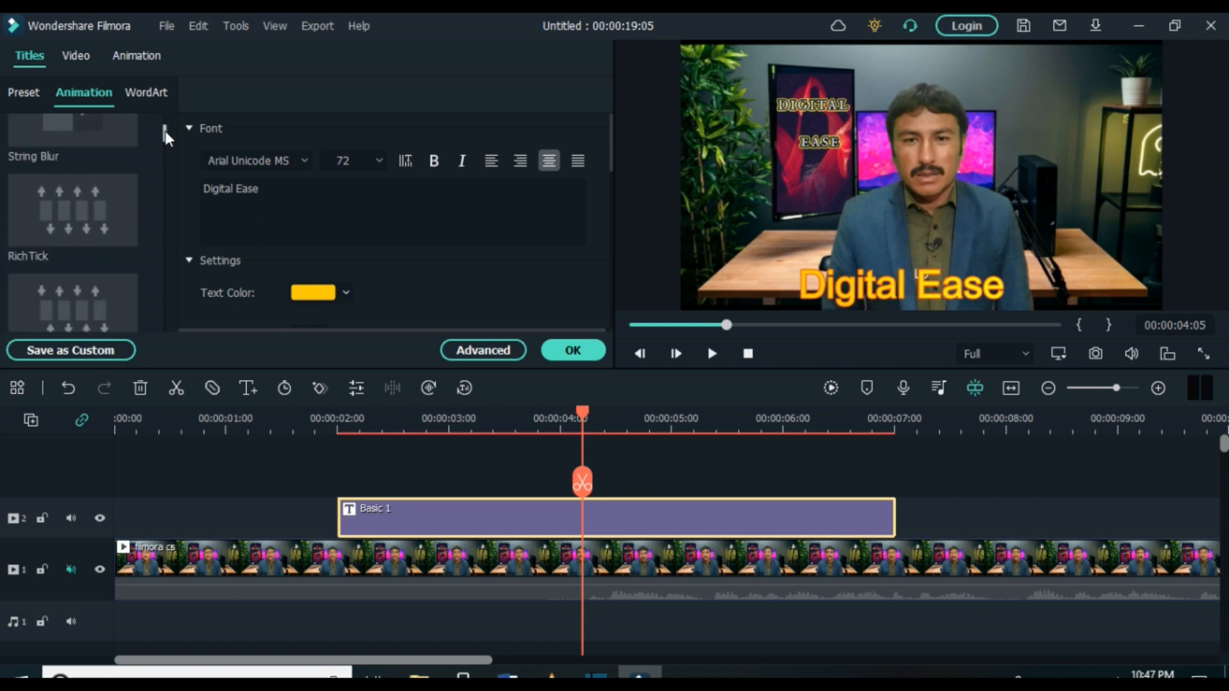
scroll(166, 135, "down", 1)
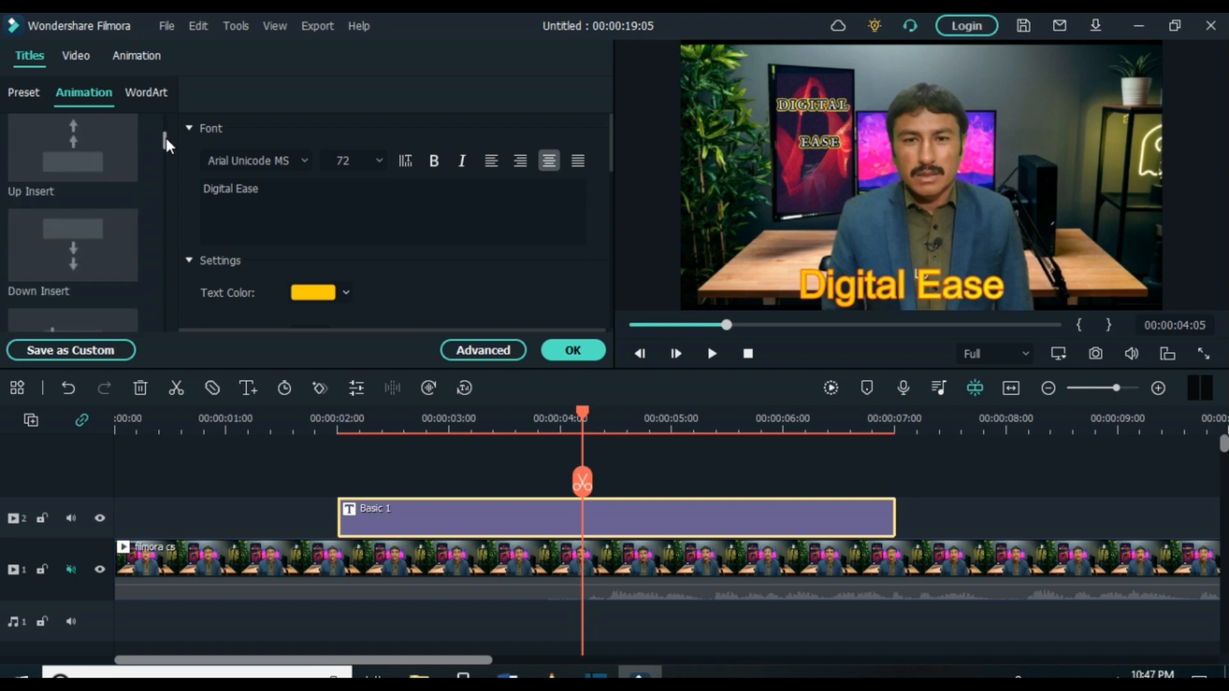
mouse_move(91, 221)
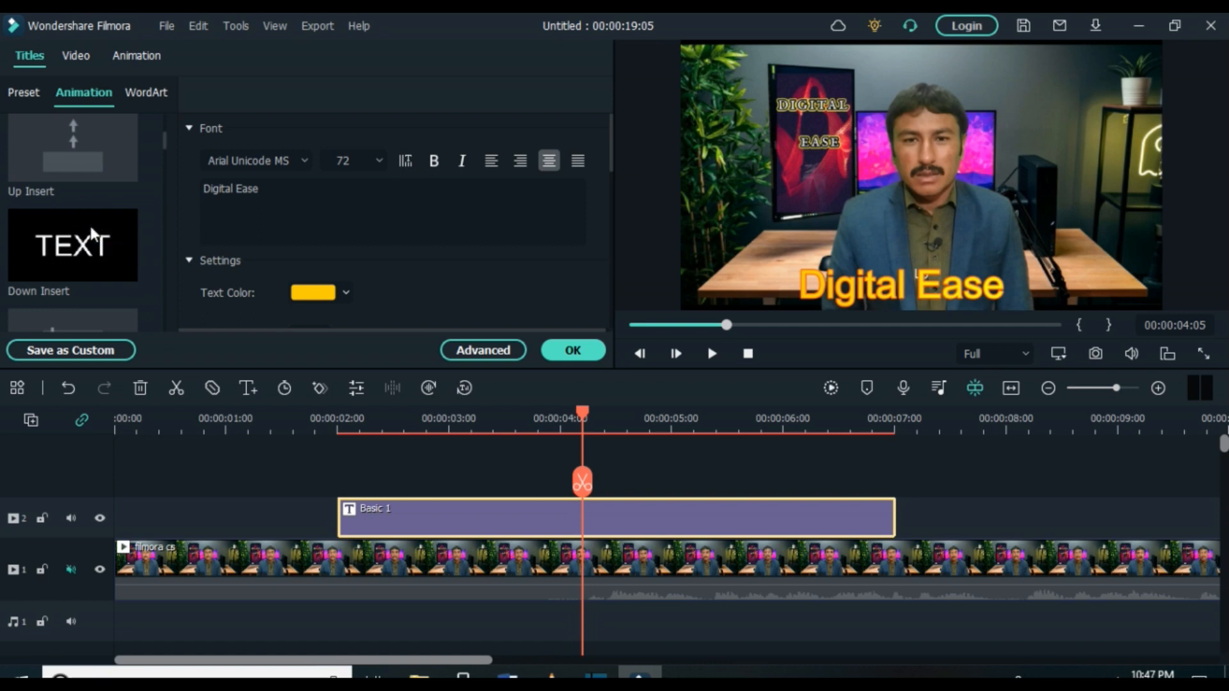
double_click(90, 225)
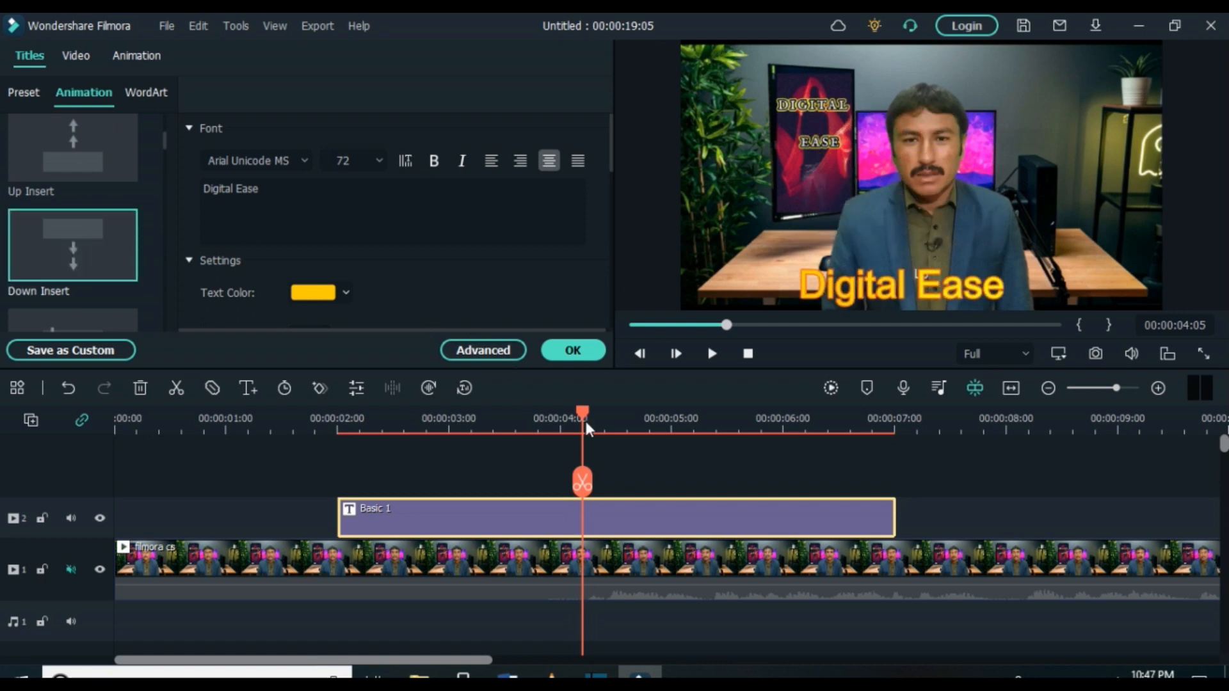
left_click_drag(581, 409, 246, 425)
key("space")
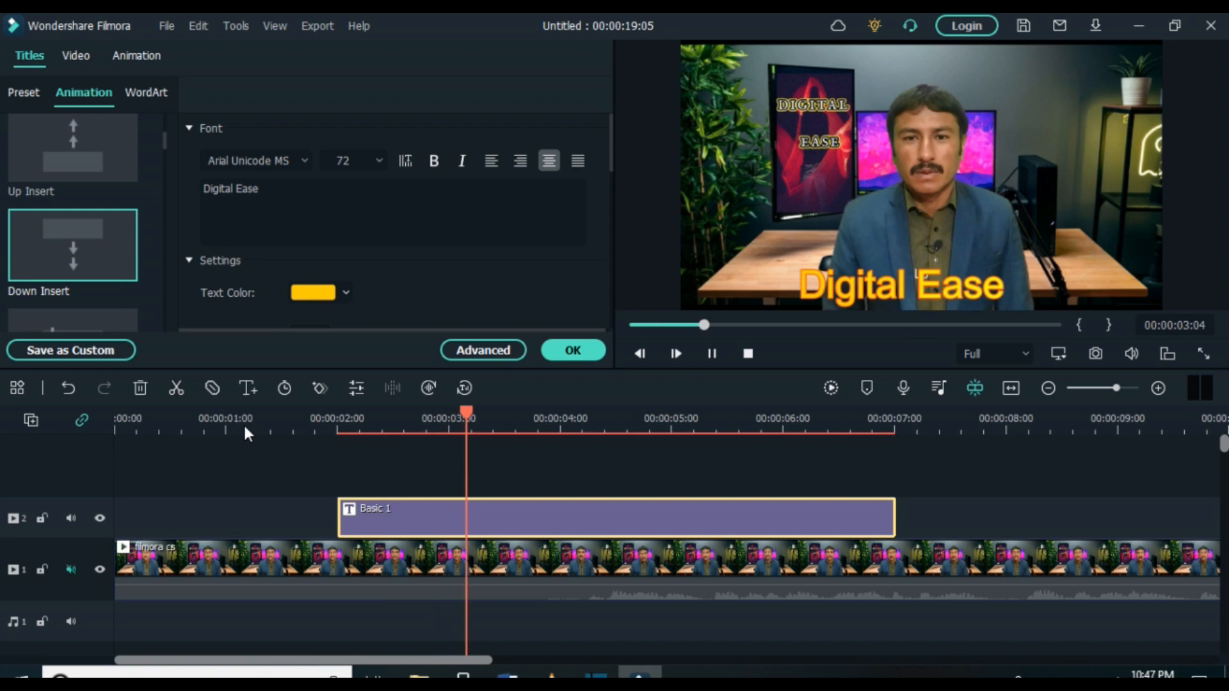
key("space")
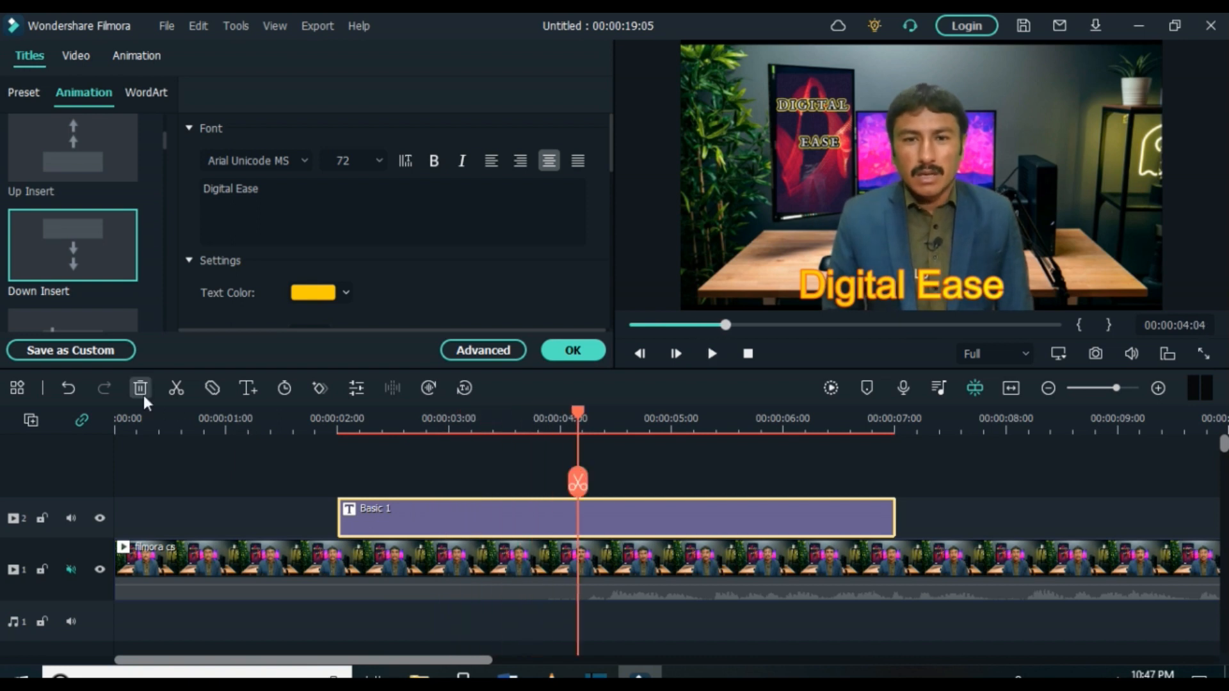
Apply the Up Insert animation to the Digital Ease title and play it from before the title starts
double_click(82, 152)
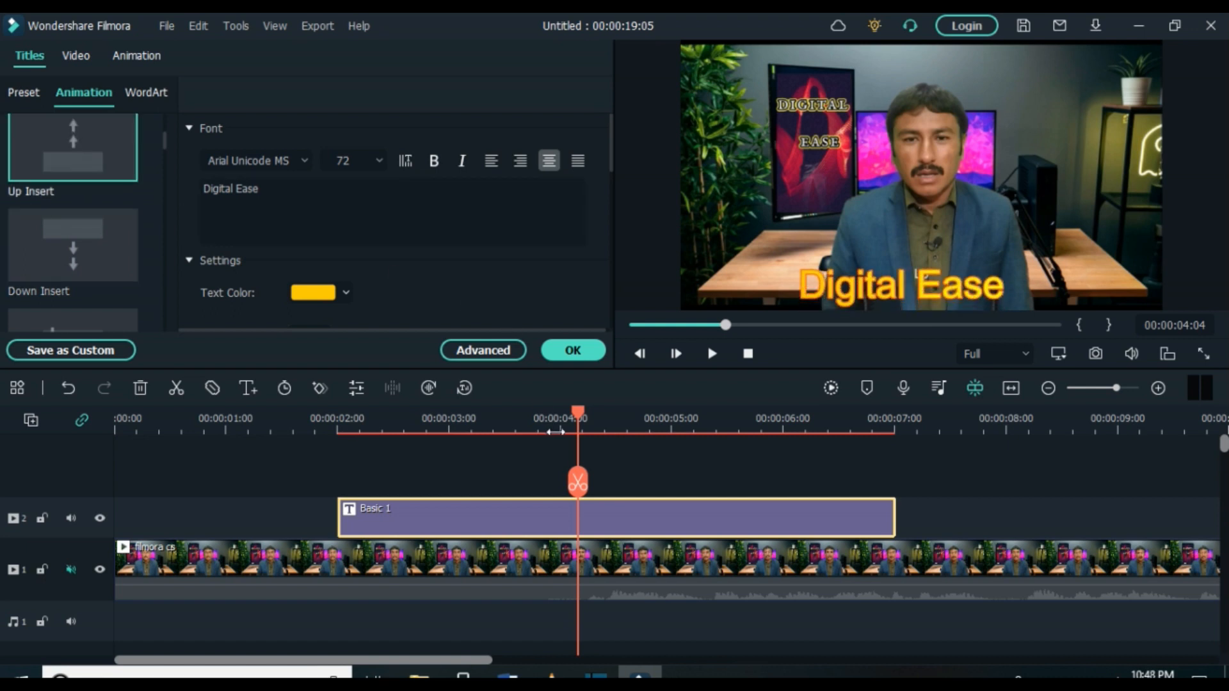
left_click_drag(574, 409, 274, 410)
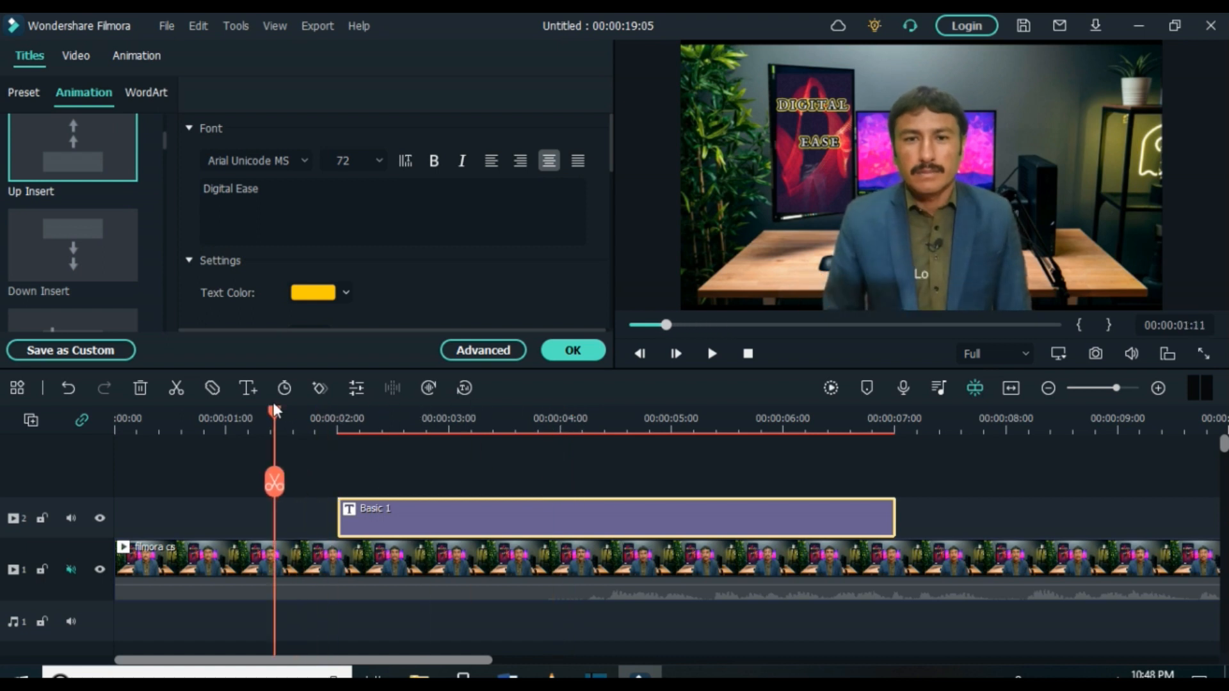
key("space")
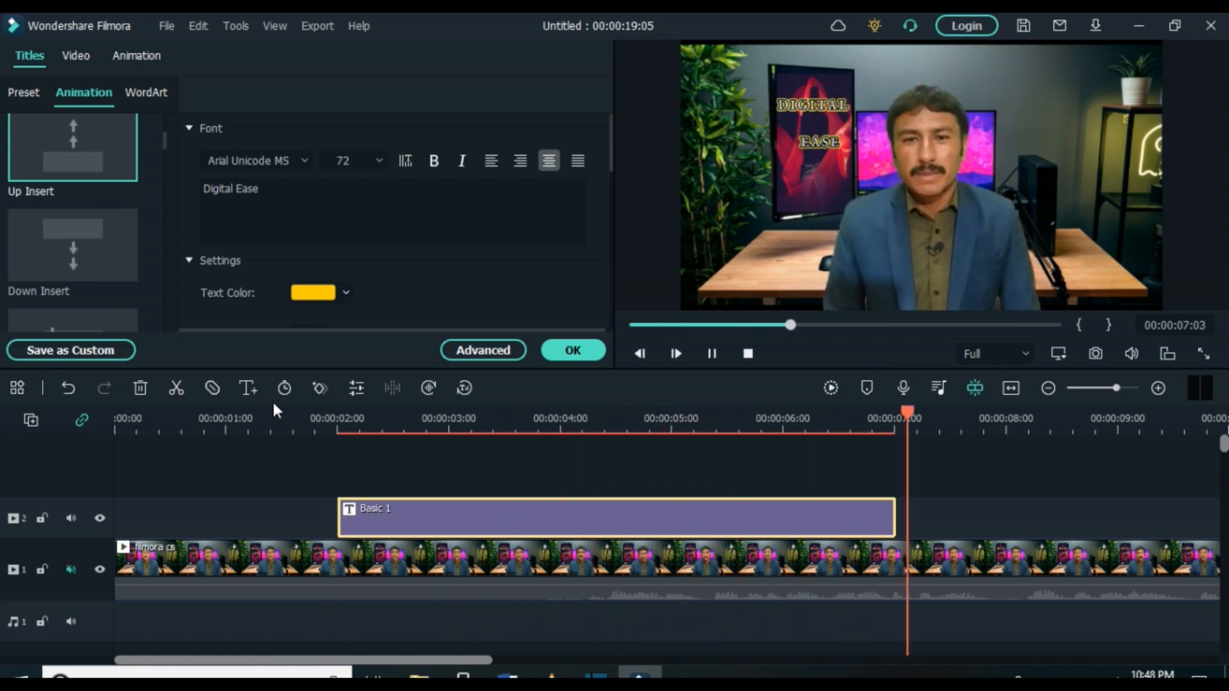
Stop playback before the title starts and preview more text animation presets, including String Blur and Right Dir Insert
key("space")
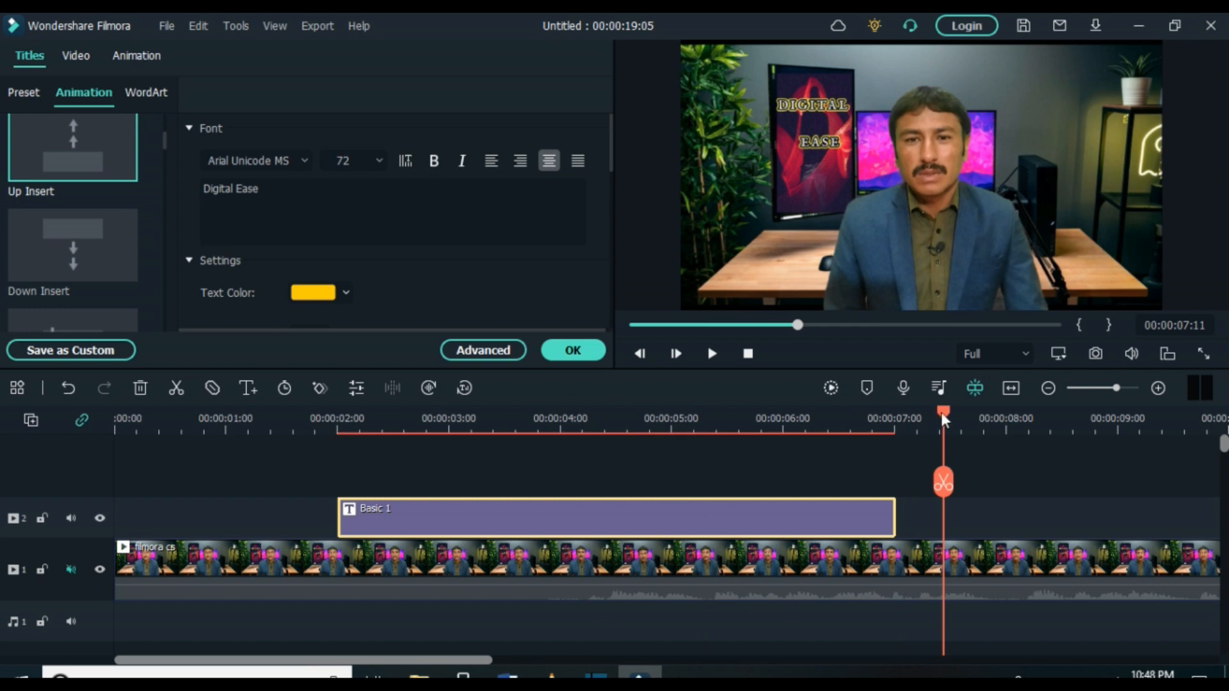
left_click_drag(946, 419, 247, 434)
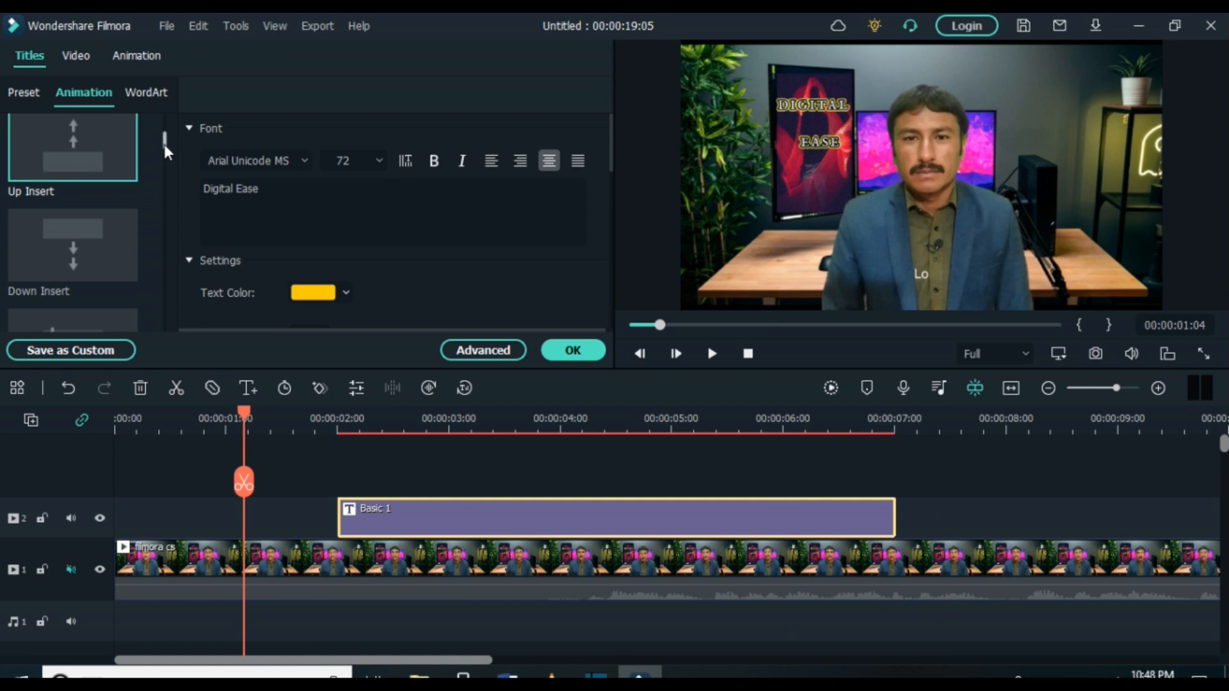
left_click_drag(164, 144, 166, 170)
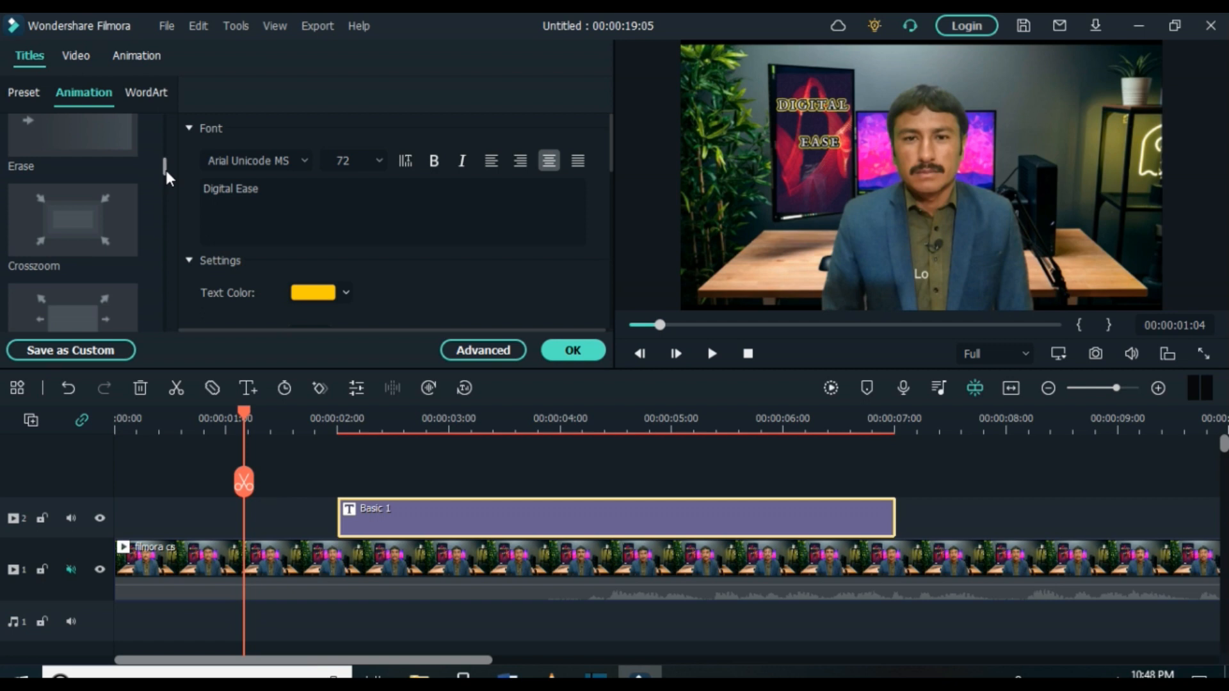
mouse_move(89, 205)
mouse_move(164, 166)
left_mouse_down()
mouse_move(167, 213)
mouse_move(172, 110)
mouse_move(163, 144)
mouse_move(163, 130)
left_mouse_up()
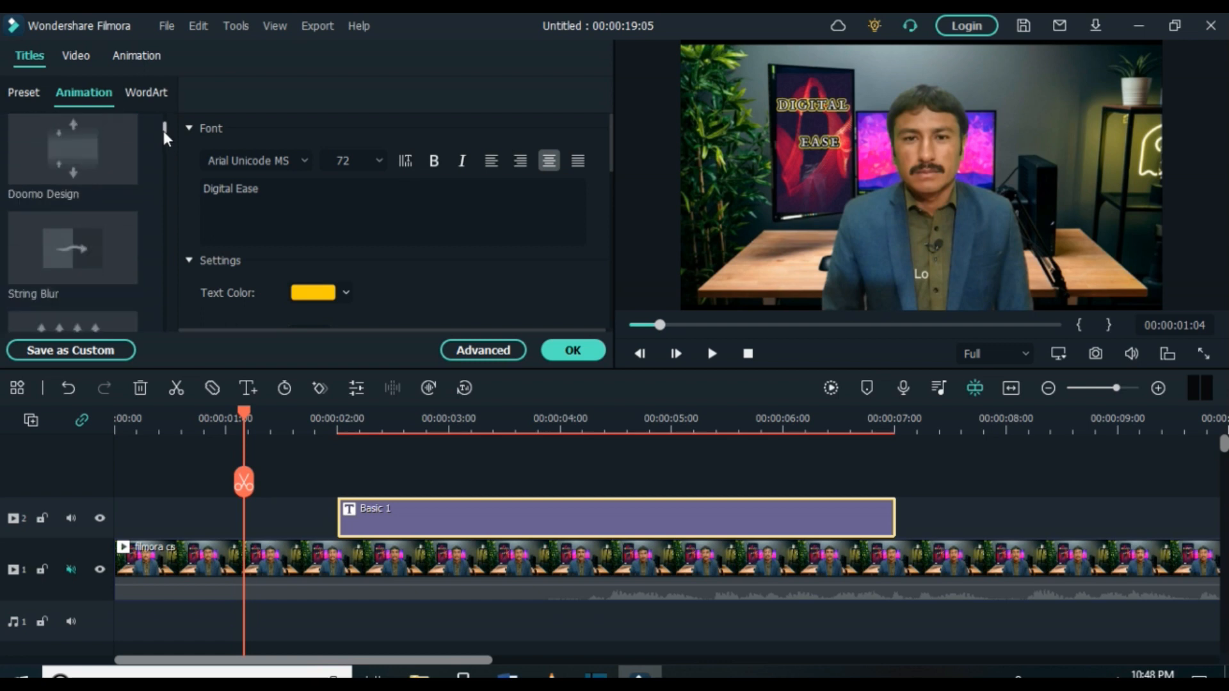
mouse_move(98, 238)
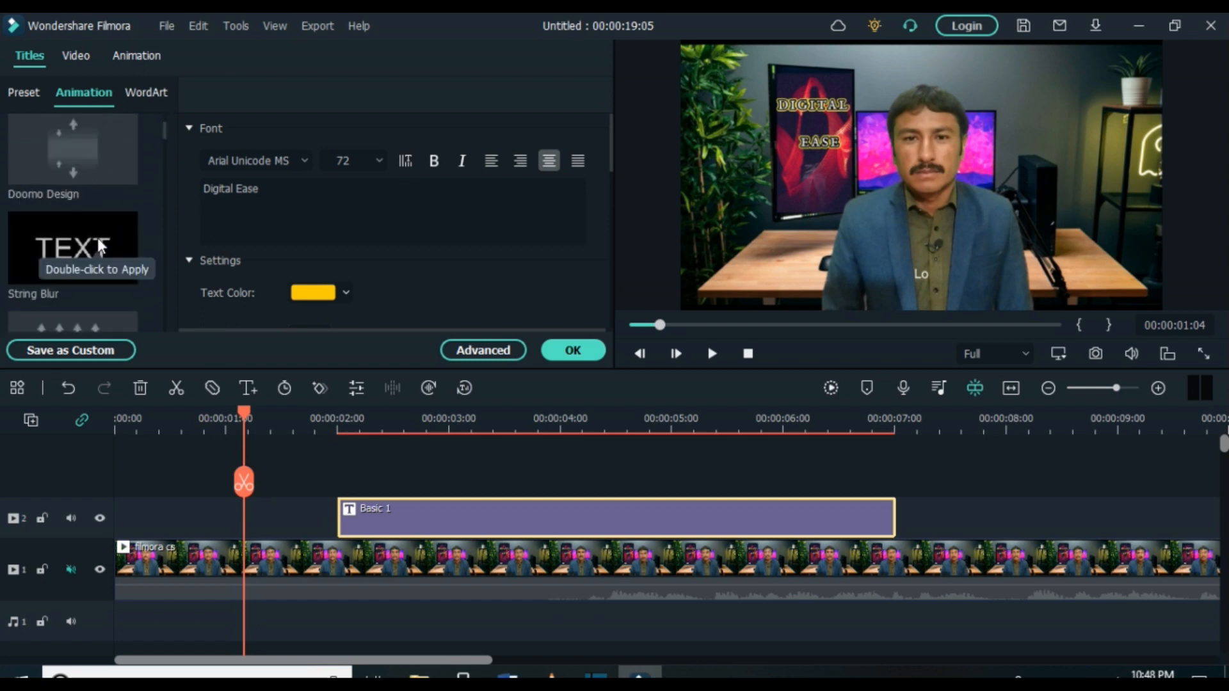
left_click_drag(165, 131, 166, 146)
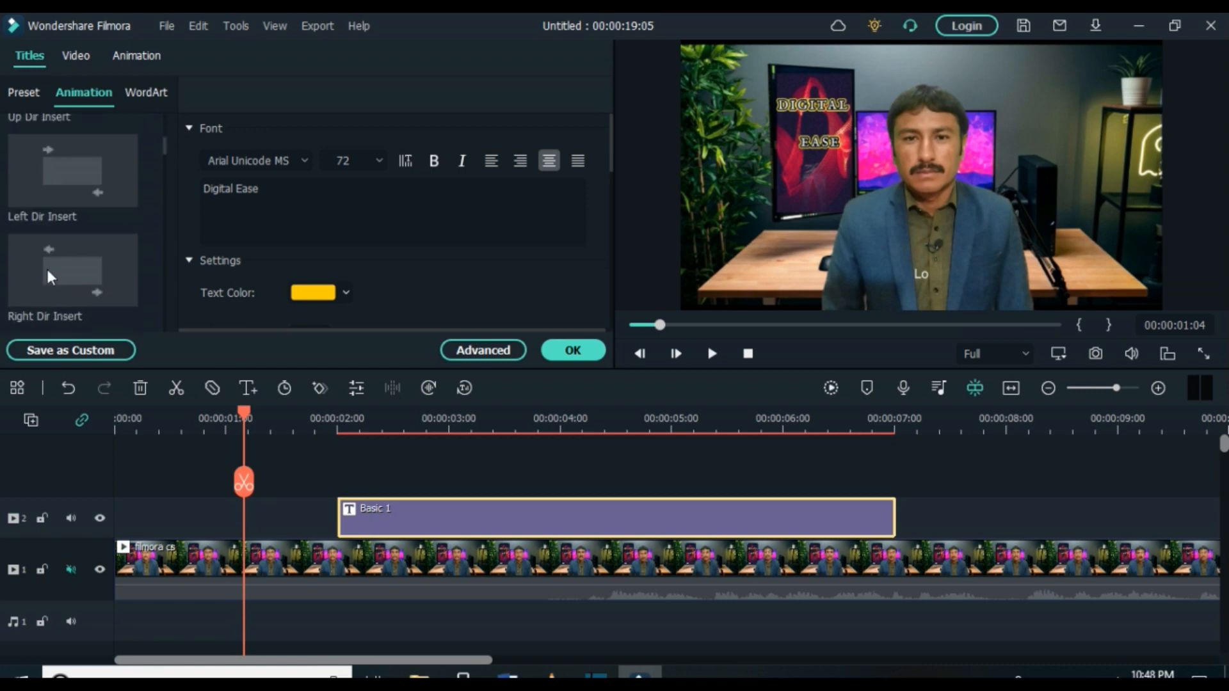
mouse_move(60, 259)
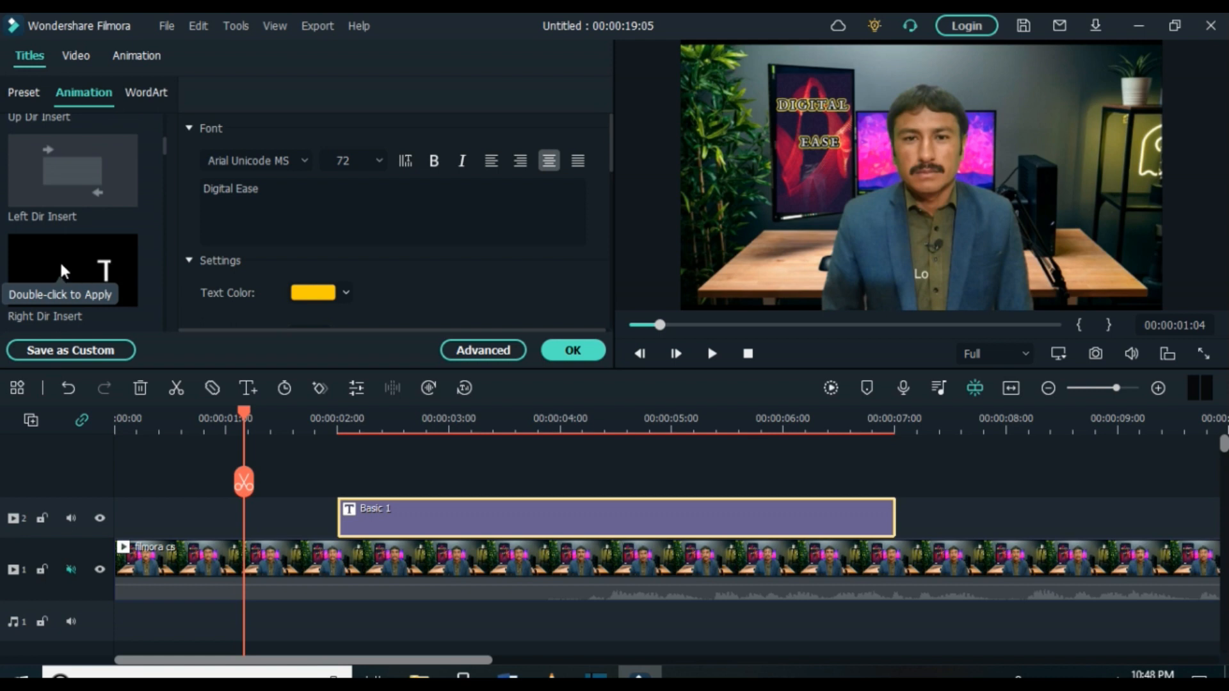
Apply the Right Dir Insert animation to the Digital Ease title and play it from just before the title starts
left_click_drag(240, 410, 359, 430)
mouse_move(63, 313)
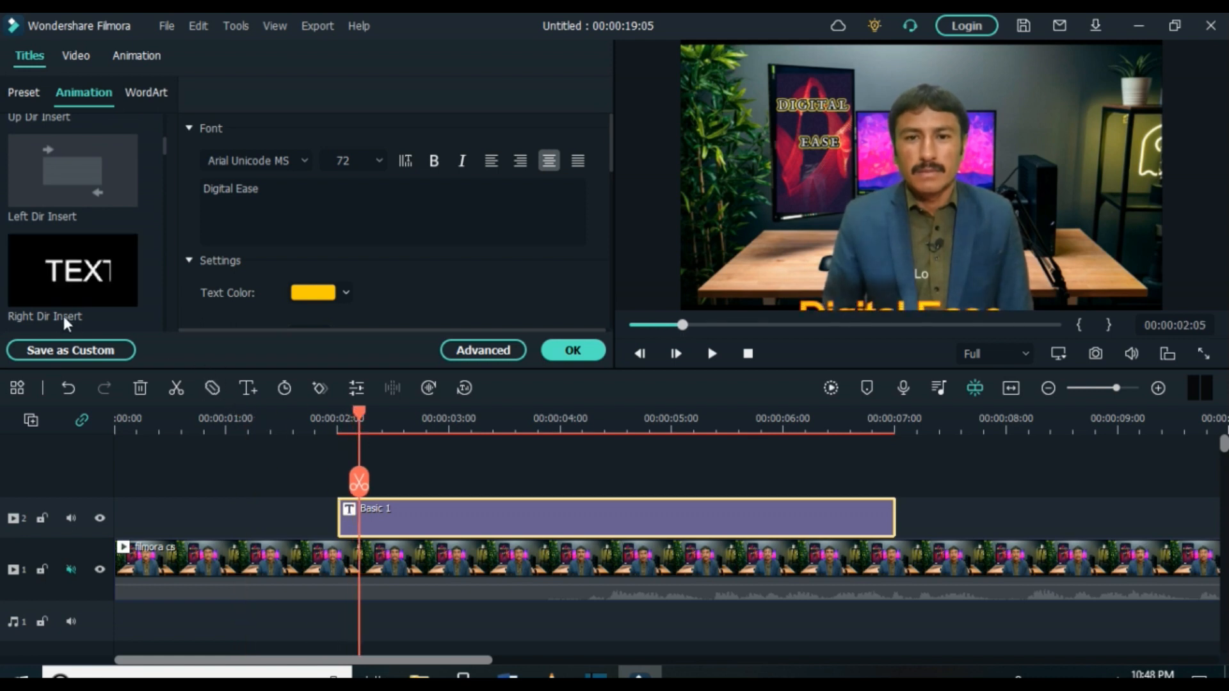
double_click(61, 281)
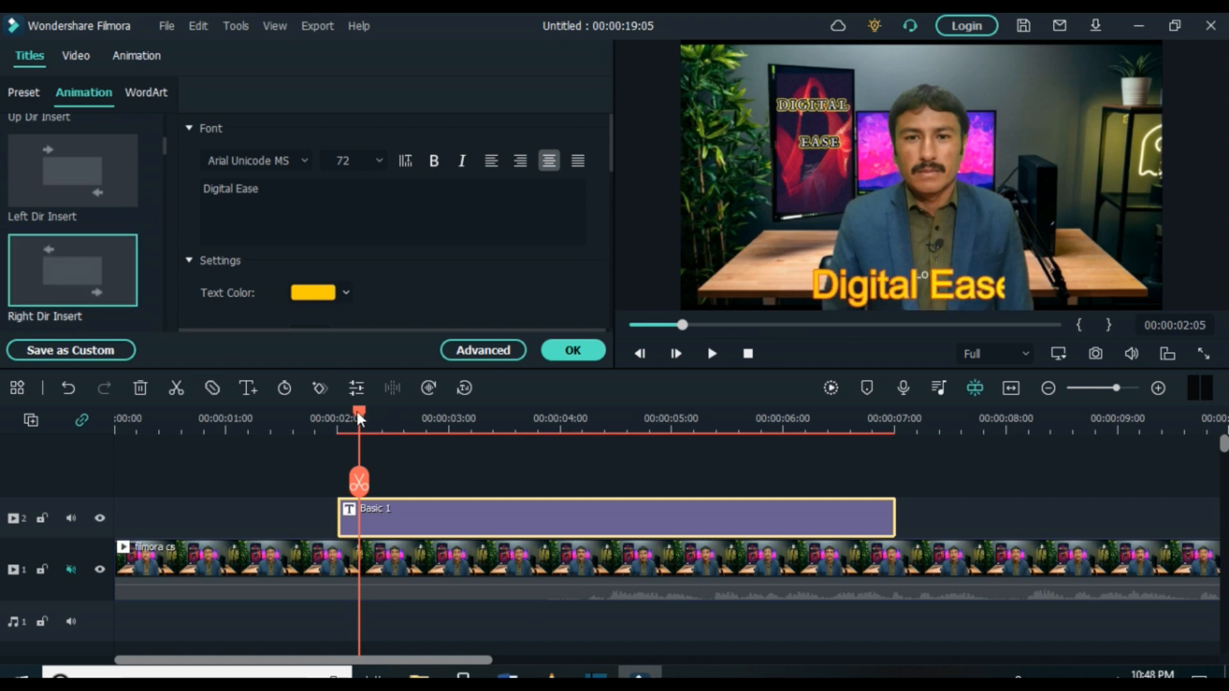
left_click_drag(357, 411, 303, 414)
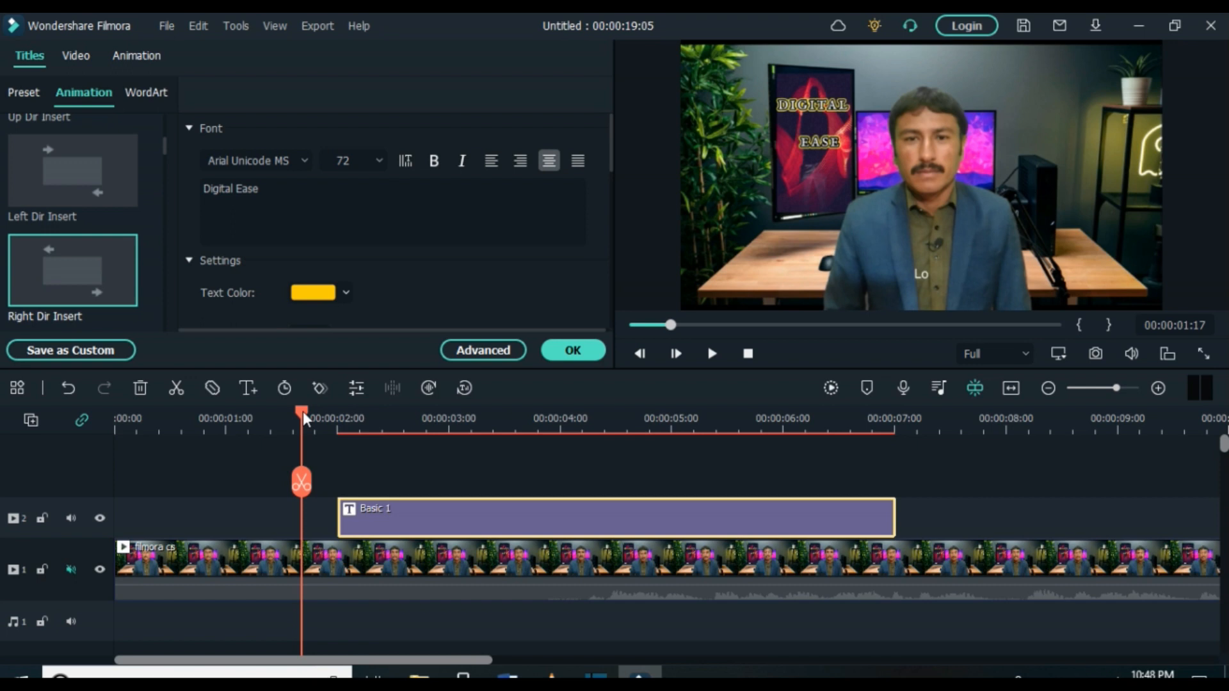
key("space")
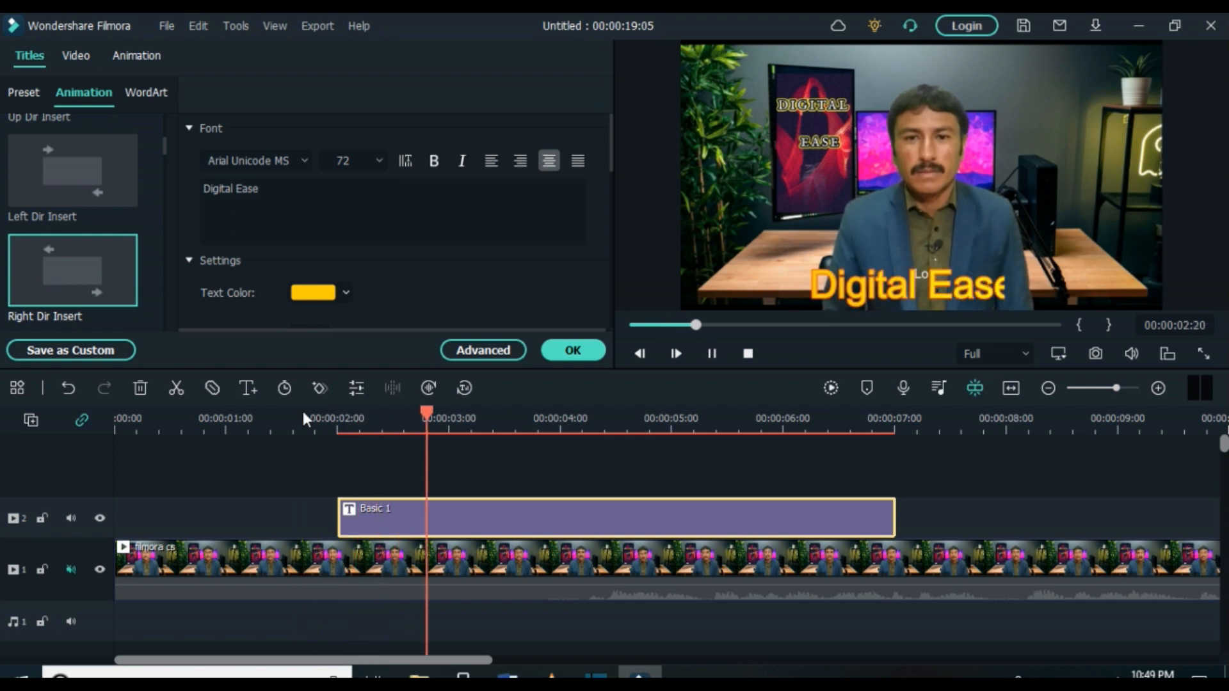
key("space")
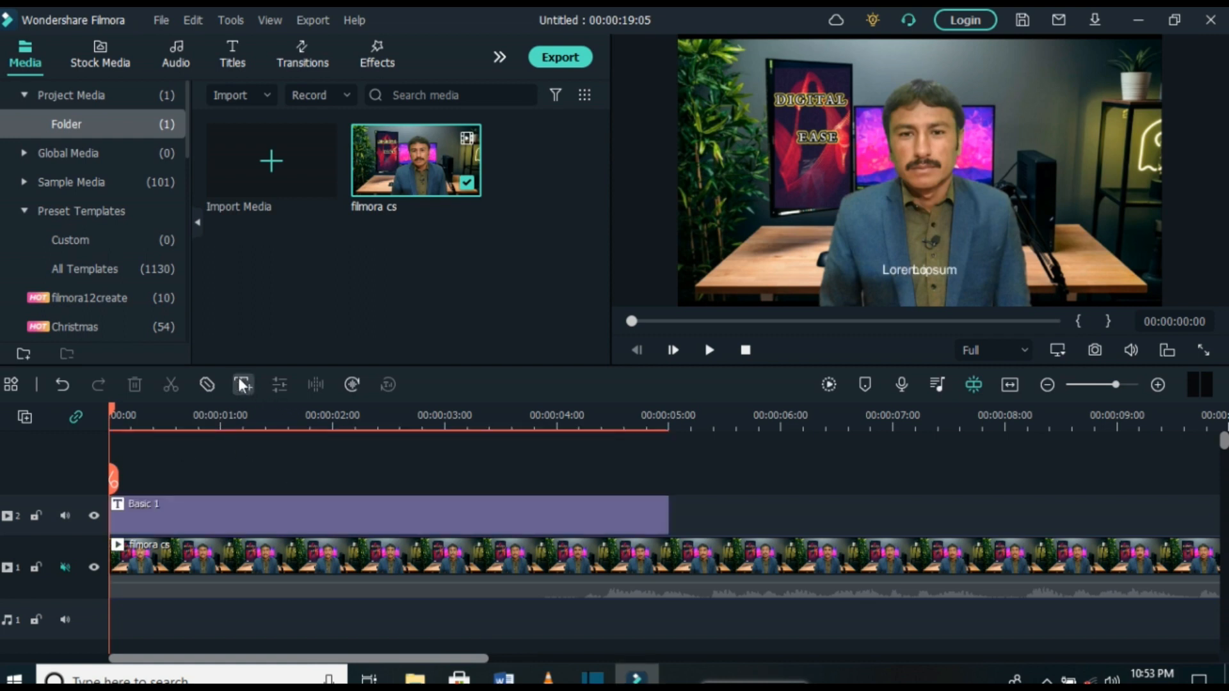
Open the Lorem ipsum title for editing and clear its placeholder text
left_click(948, 267)
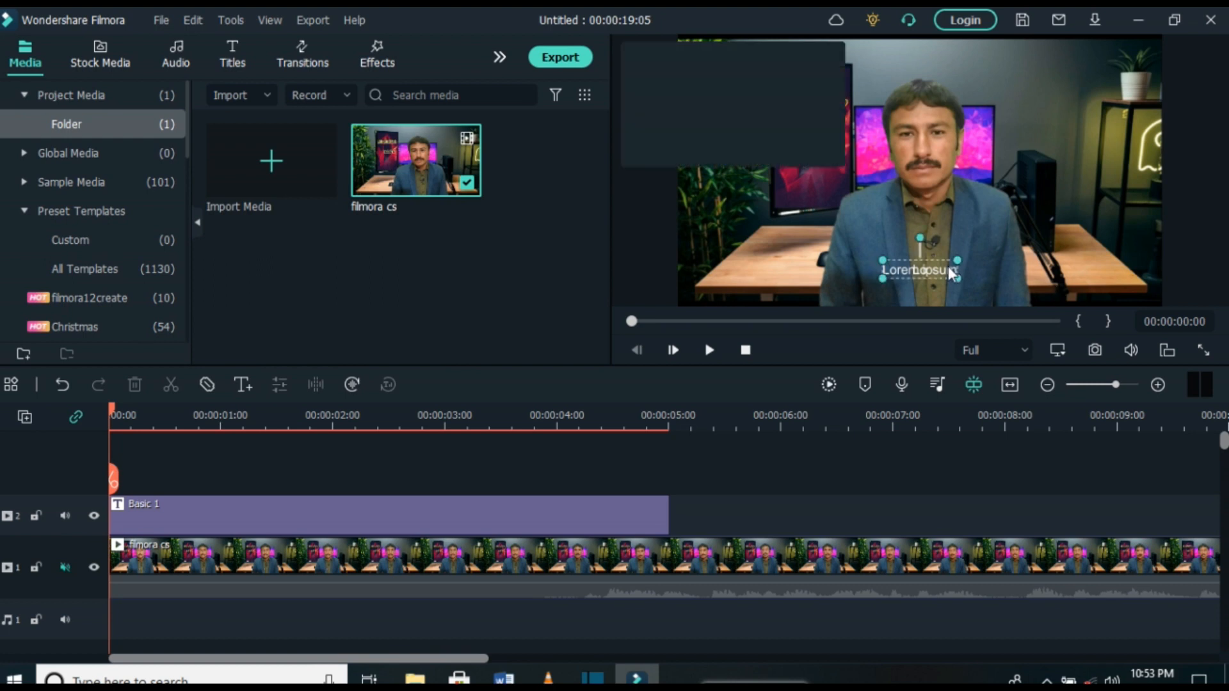
double_click(948, 267)
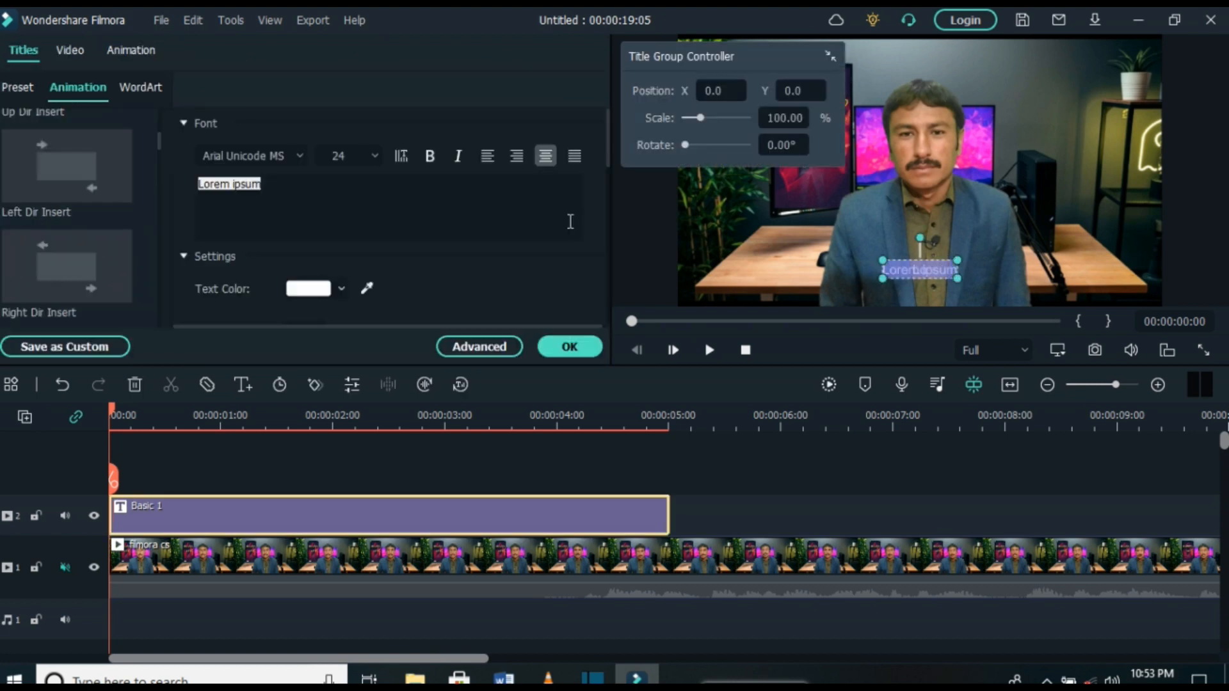
left_click(345, 185)
key("BackSpace")
key("BackSpace")
key("BackSpace")
key("BackSpace")
key("BackSpace")
key("BackSpace")
key("BackSpace")
key("BackSpace")
key("BackSpace")
key("BackSpace")
key("BackSpace")
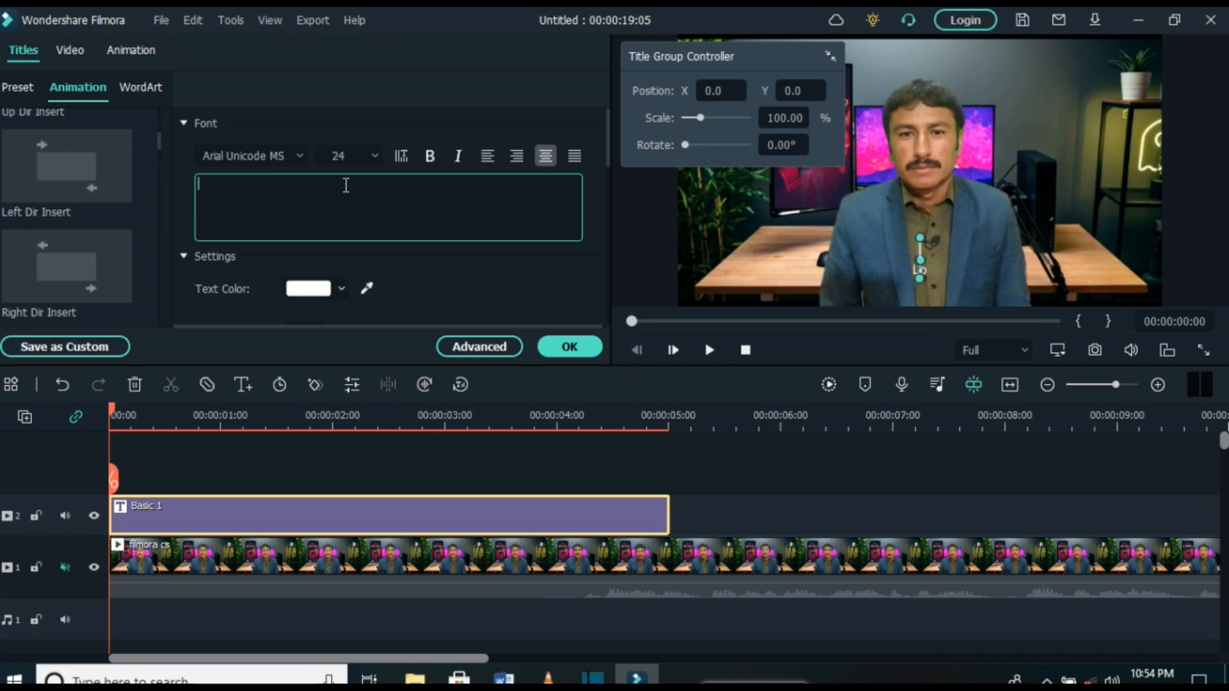
Enter Digital Ease, Fiverr and Upwork on three separate lines as the title's text
type("Digita")
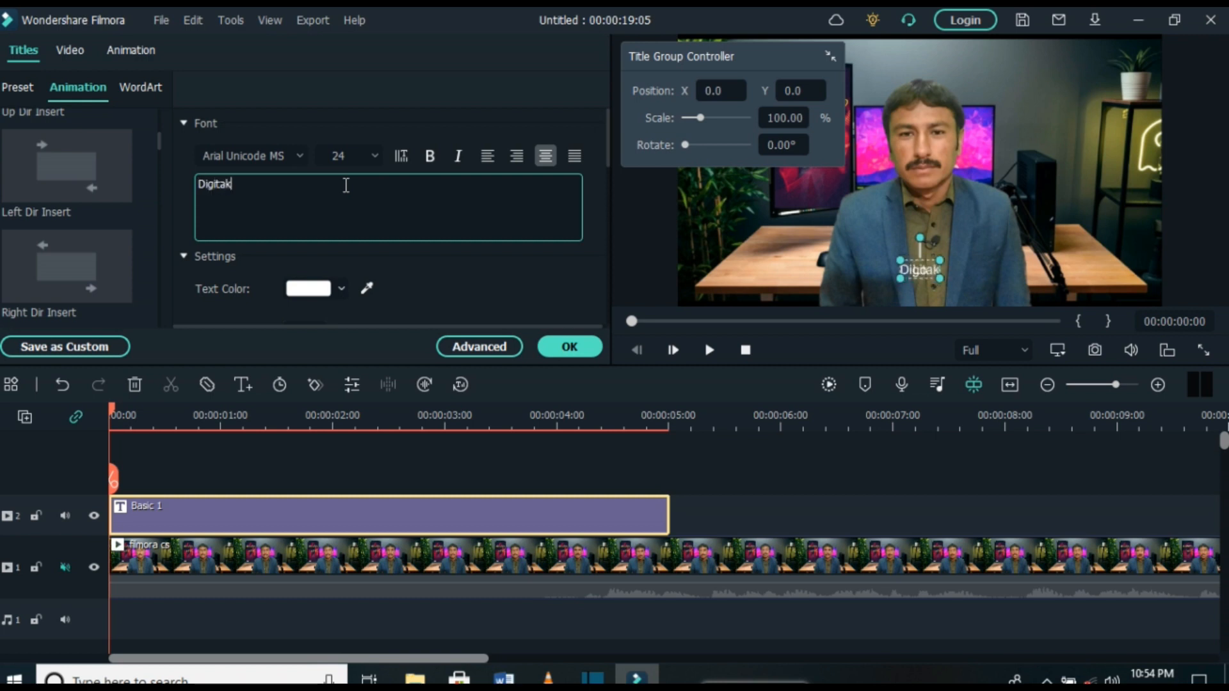
type("l Ease")
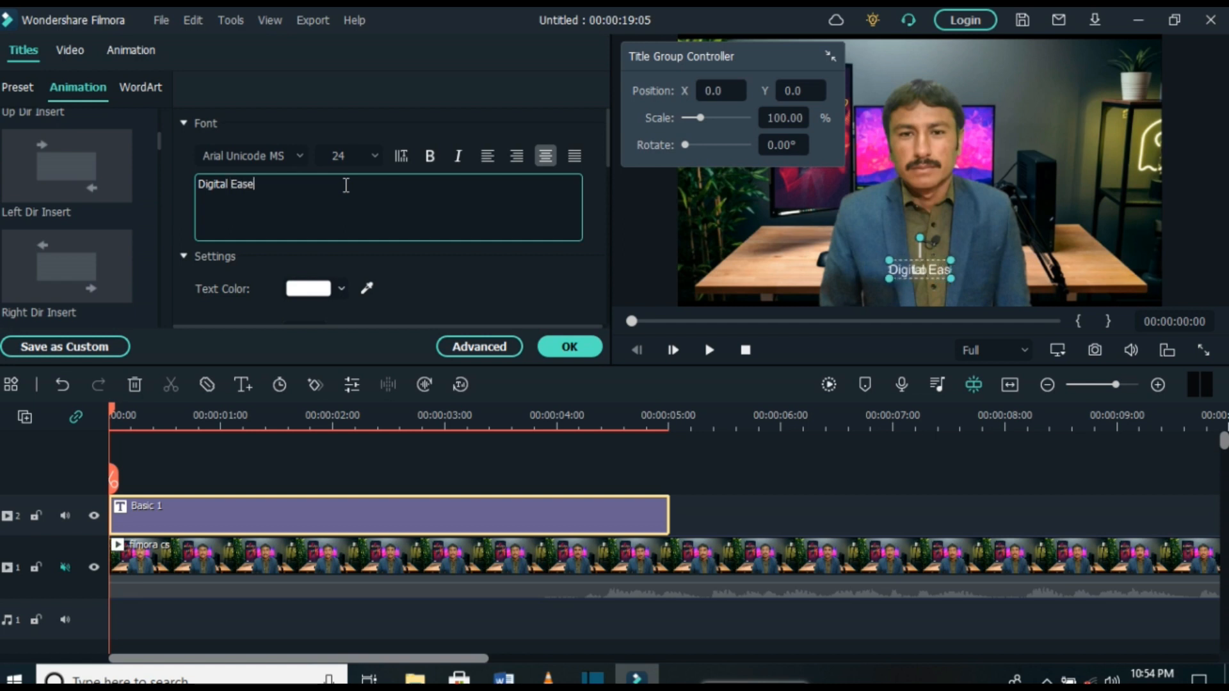
key("Return")
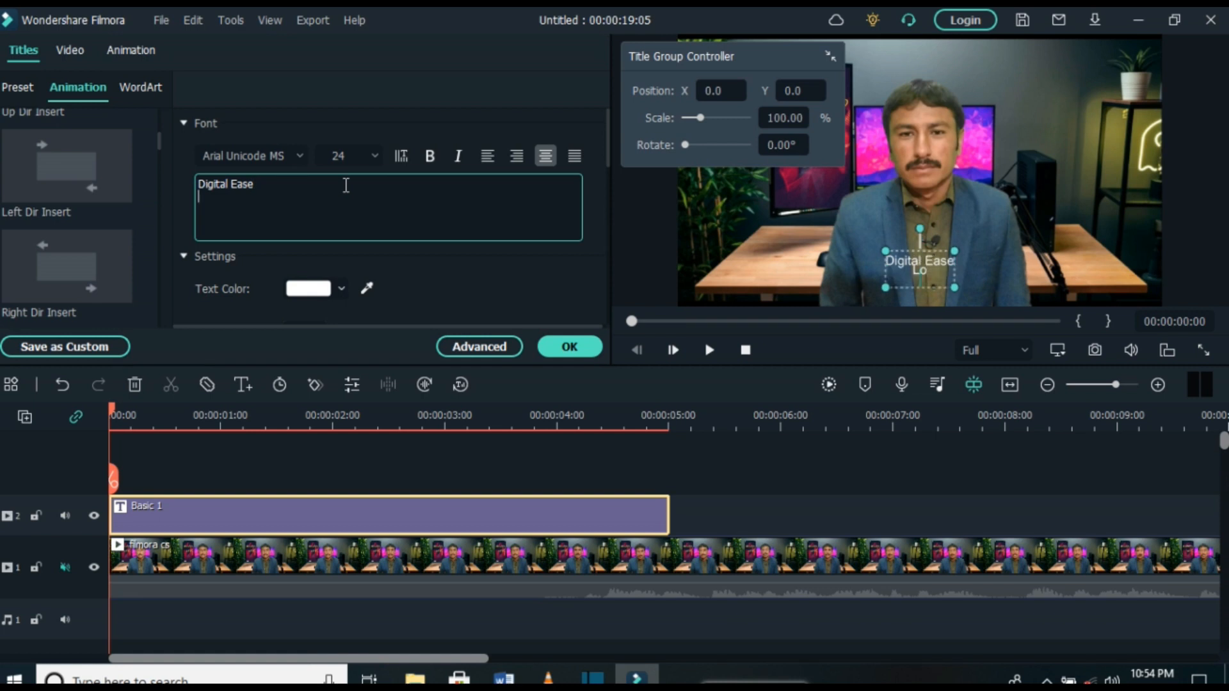
type("Fil")
type("err")
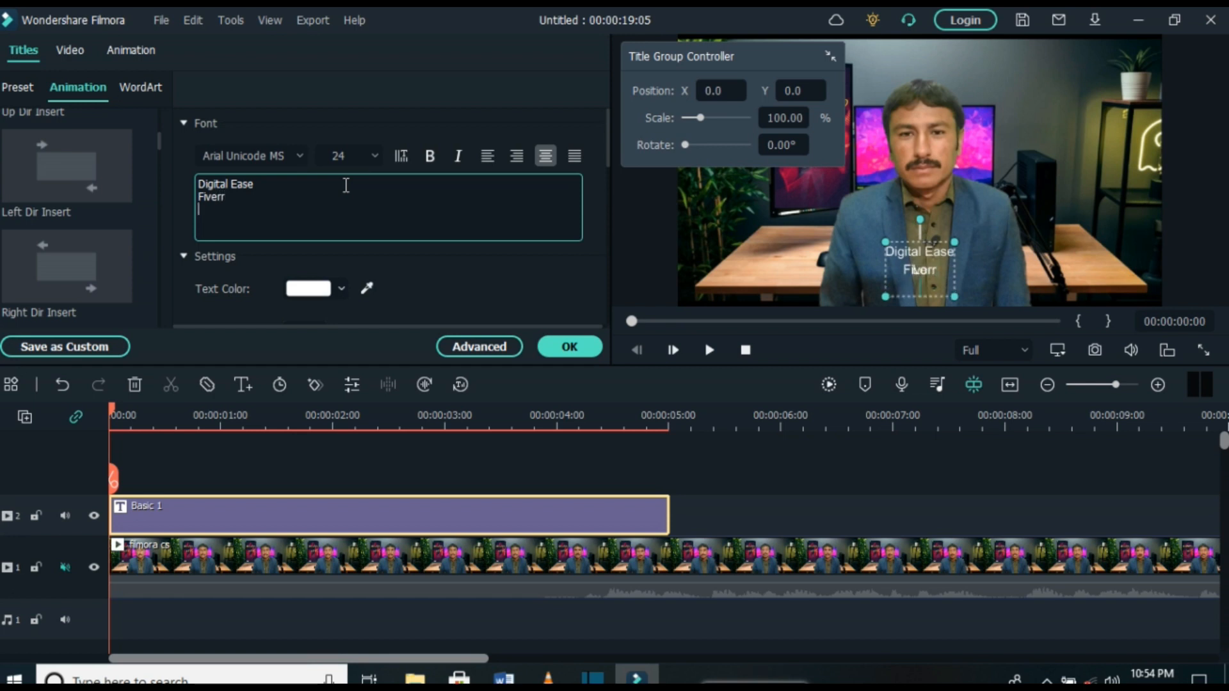
type("Upwork")
Set the three-line title's font size to 36 and its text color to light yellow-green
left_click(374, 152)
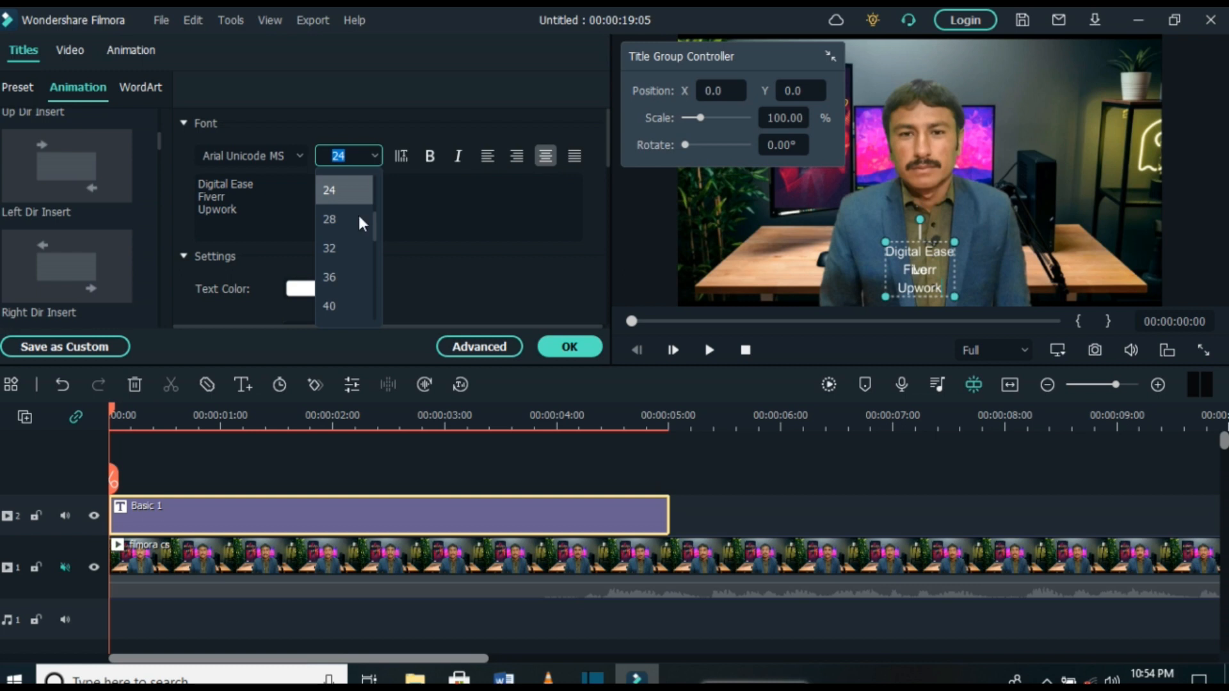
left_click(346, 268)
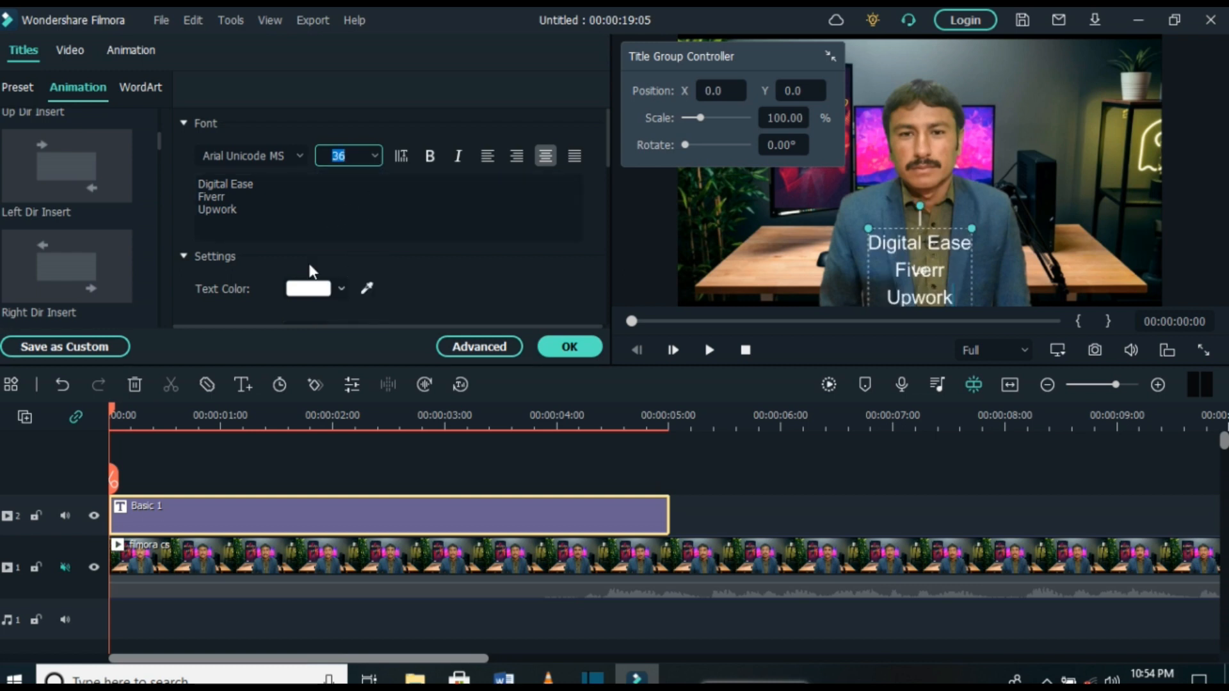
left_click(340, 289)
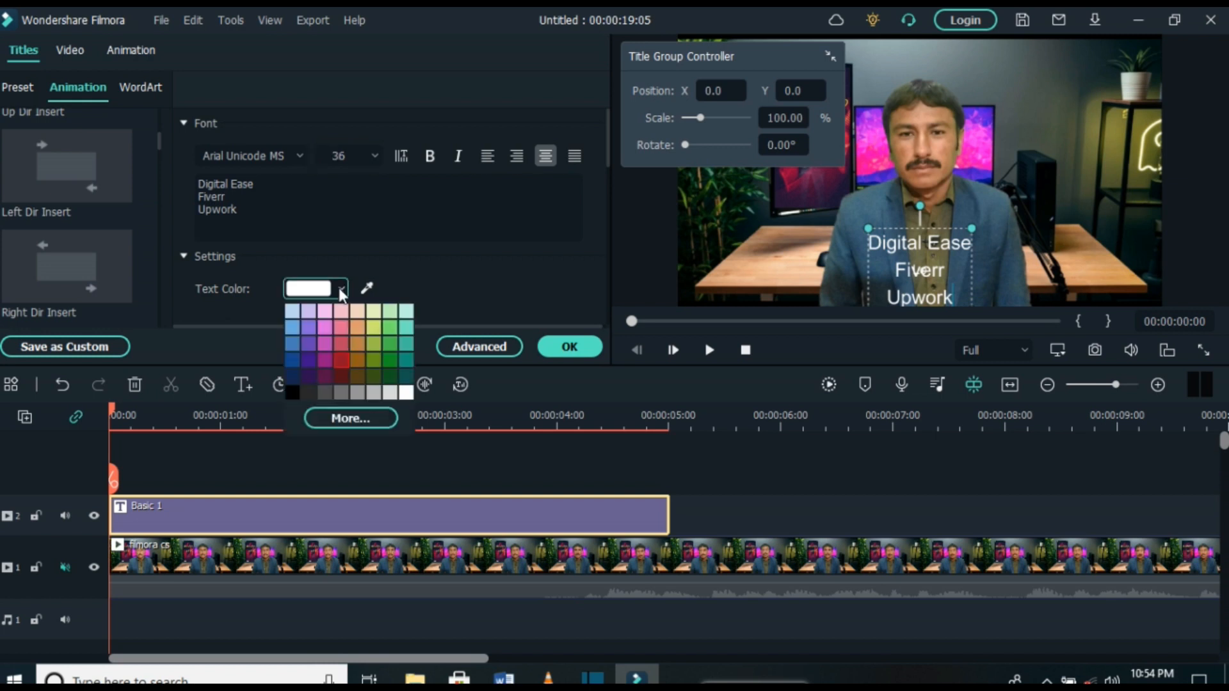
left_click(373, 329)
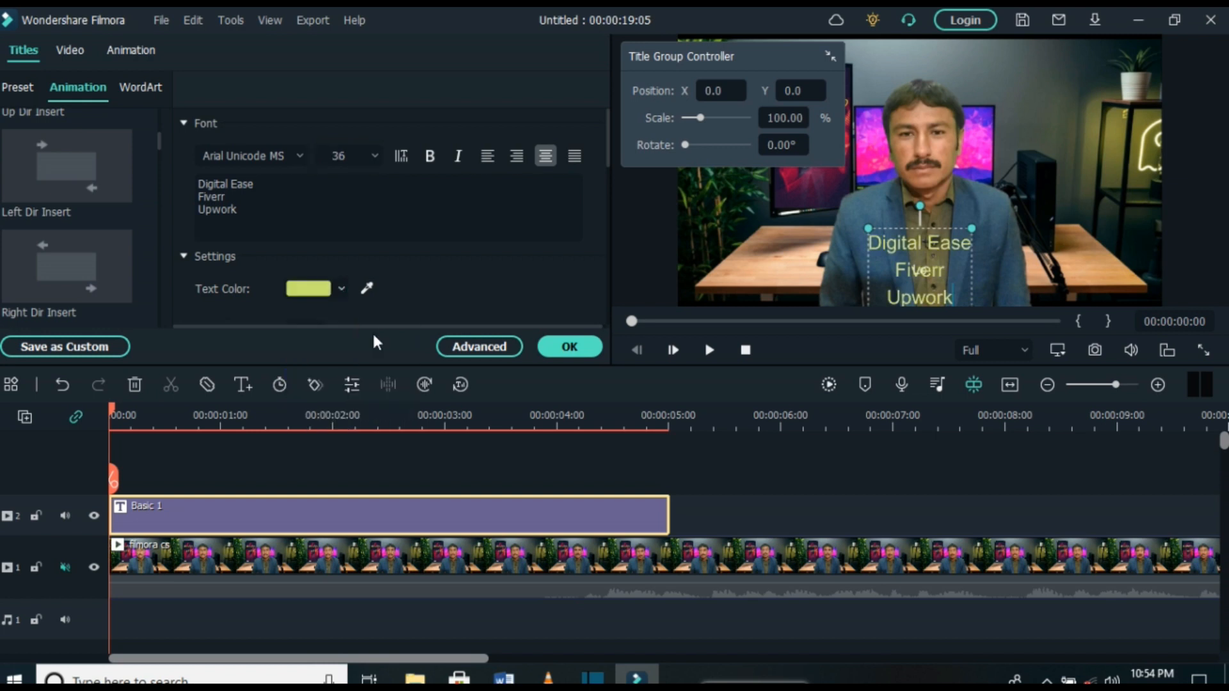
left_click(343, 288)
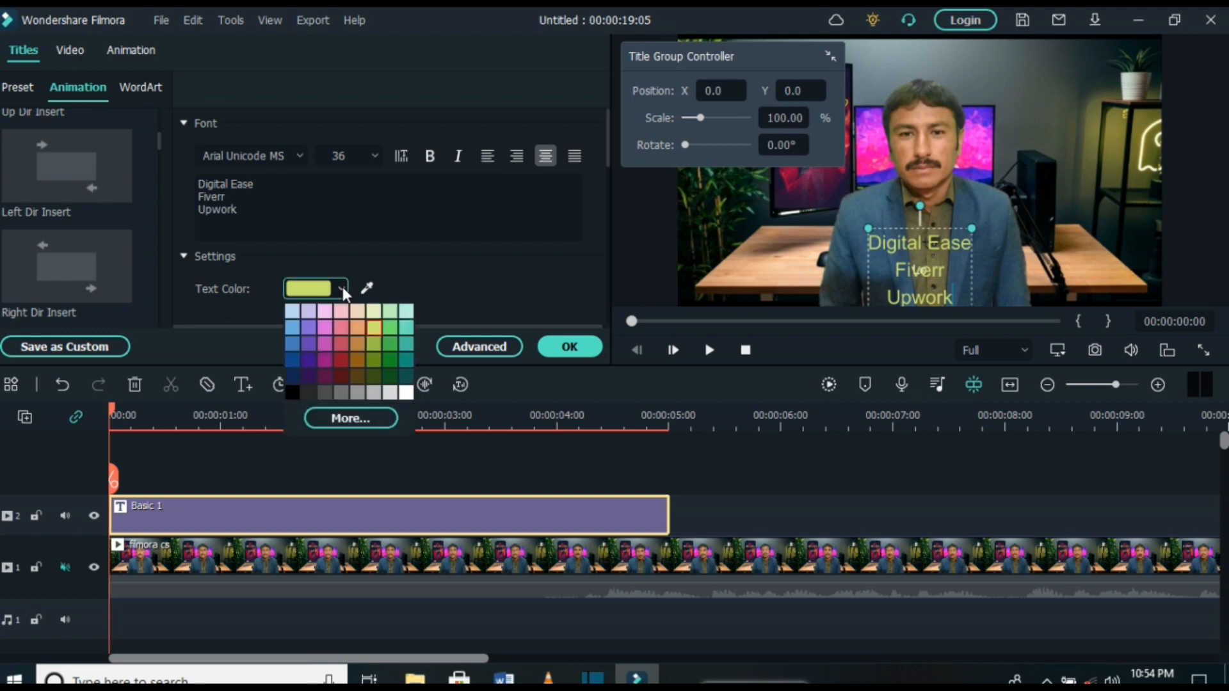
left_click(375, 346)
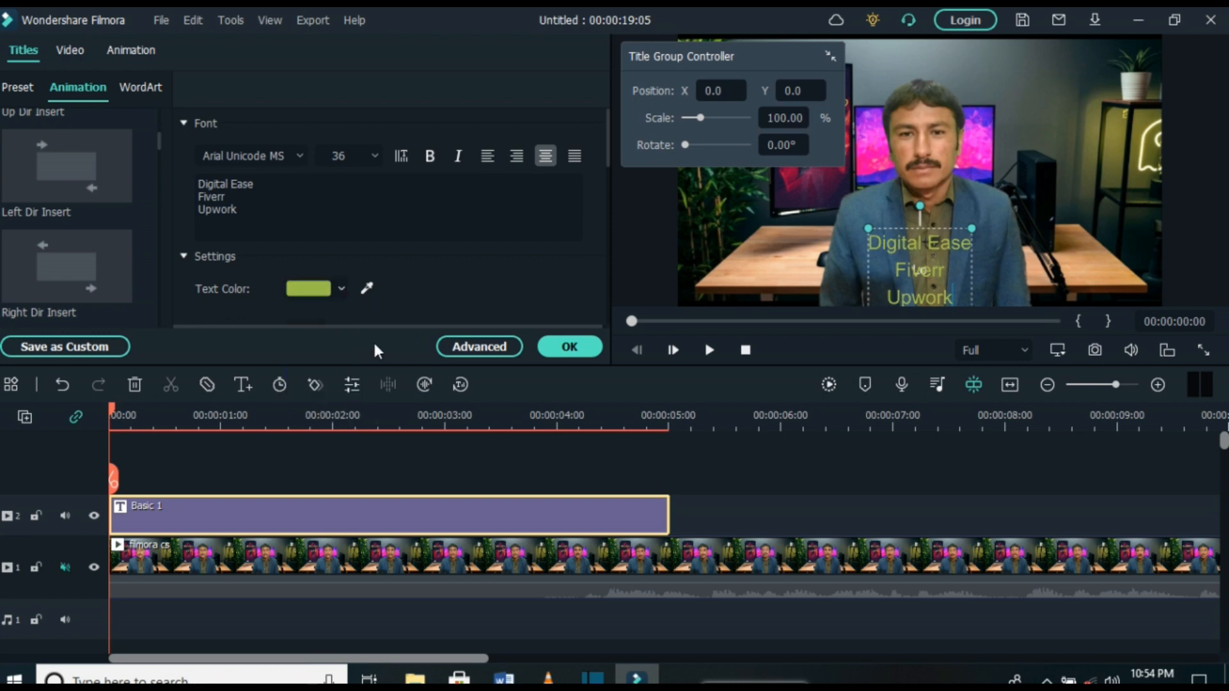
left_click(339, 289)
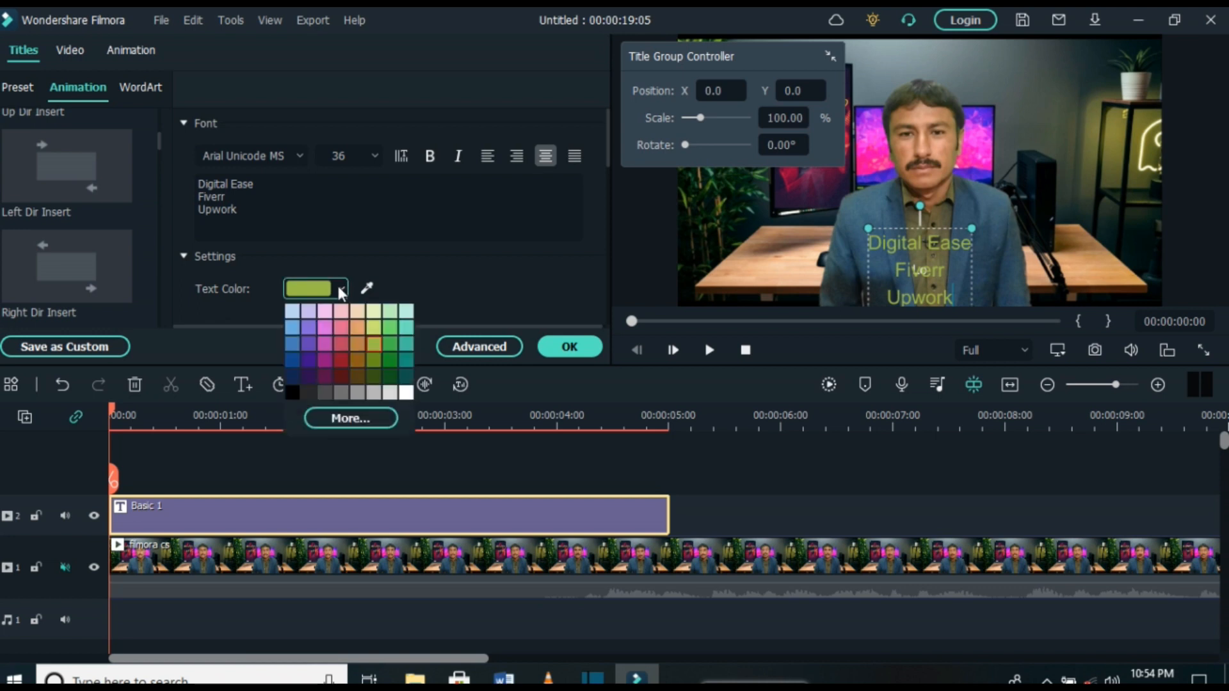
left_click(375, 330)
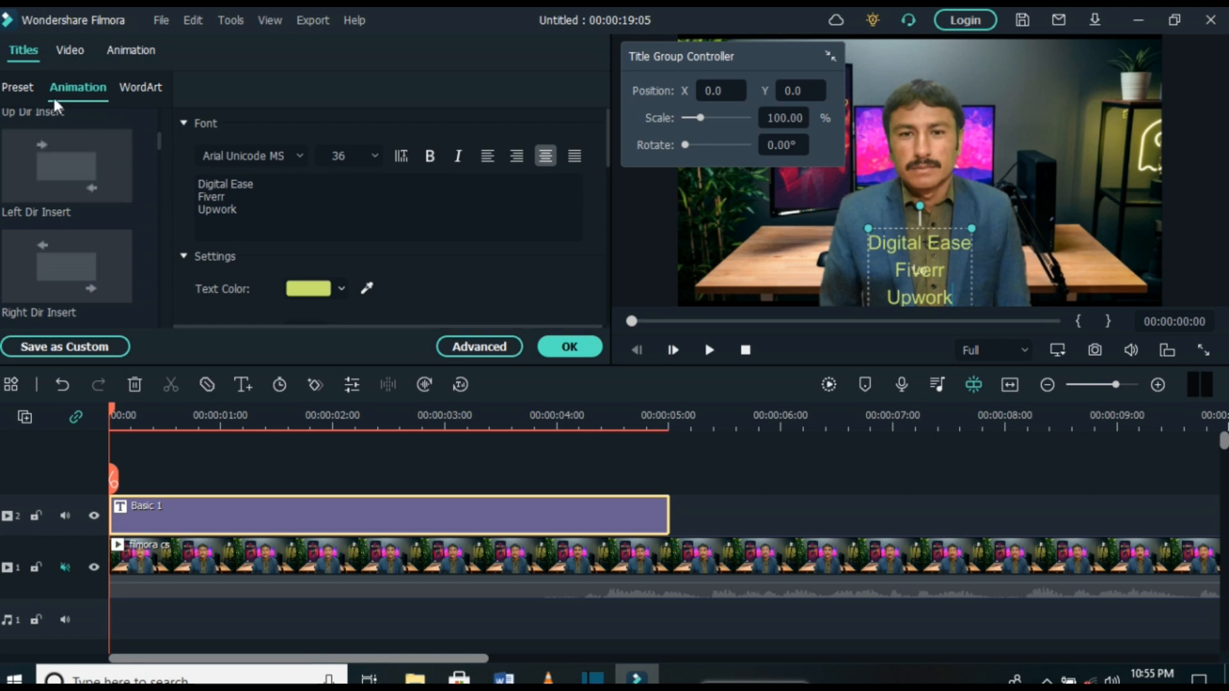
Try Text style 15, apply the outlined golden preset directly below it, and move the title beside the man's head over the dark shelf
left_click(26, 87)
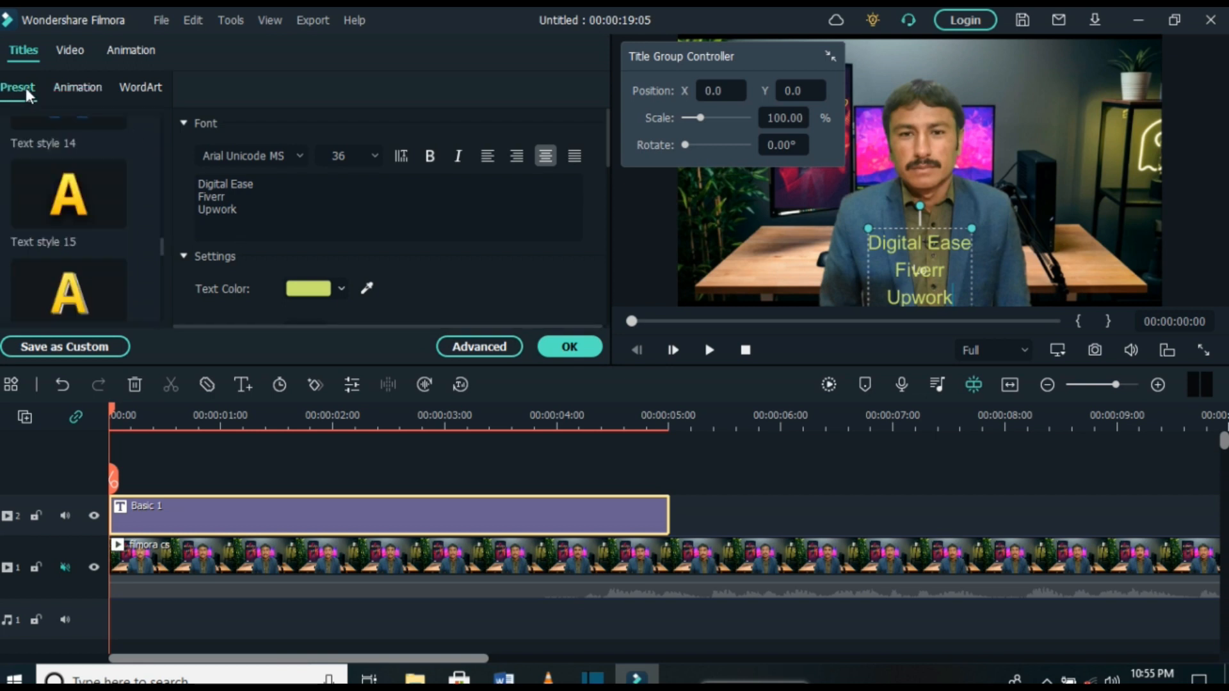
left_click(76, 203)
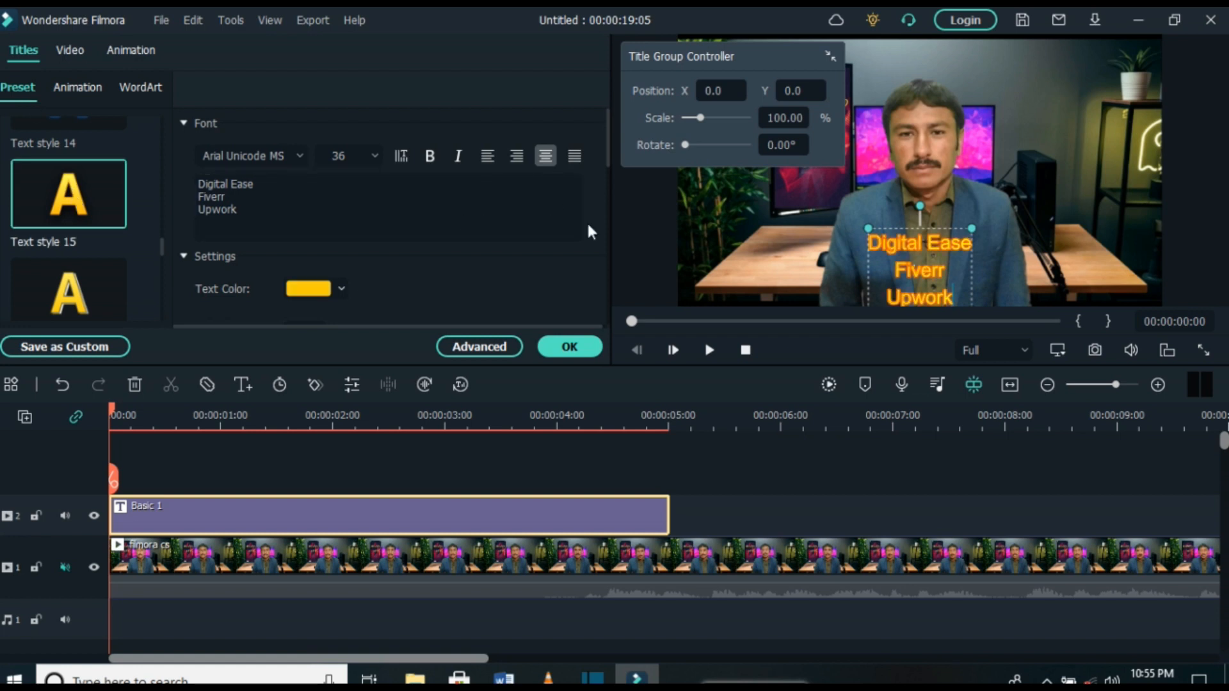
left_click(85, 286)
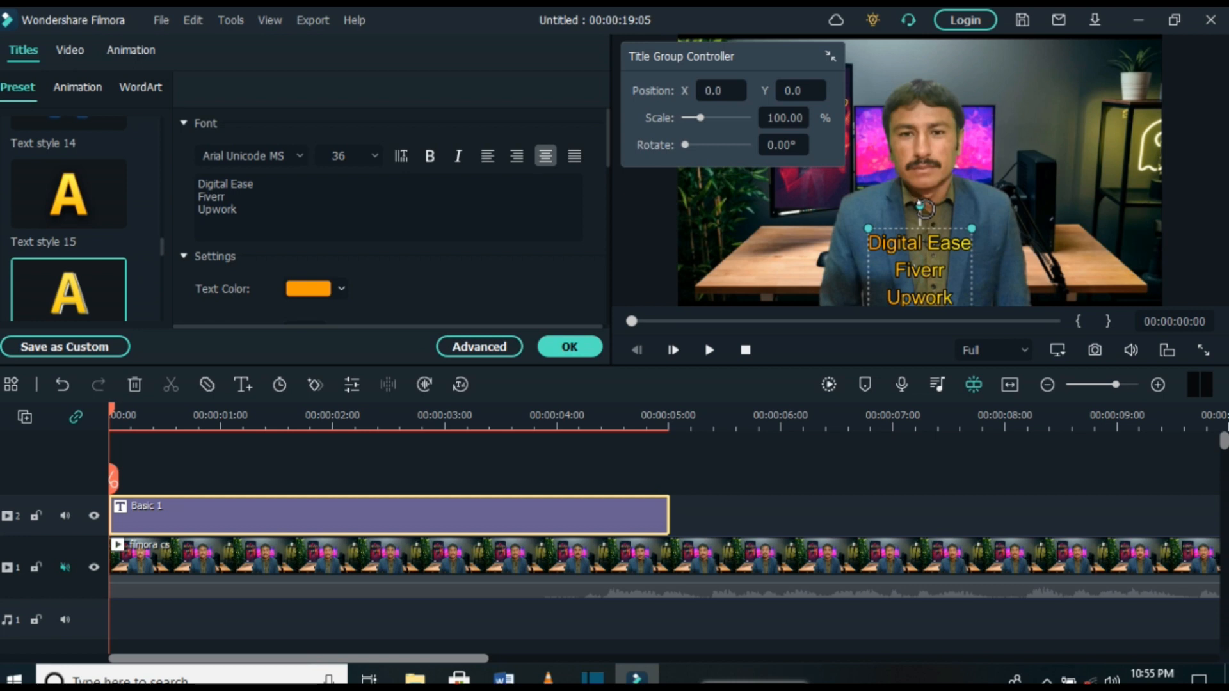
left_click_drag(912, 281, 1063, 172)
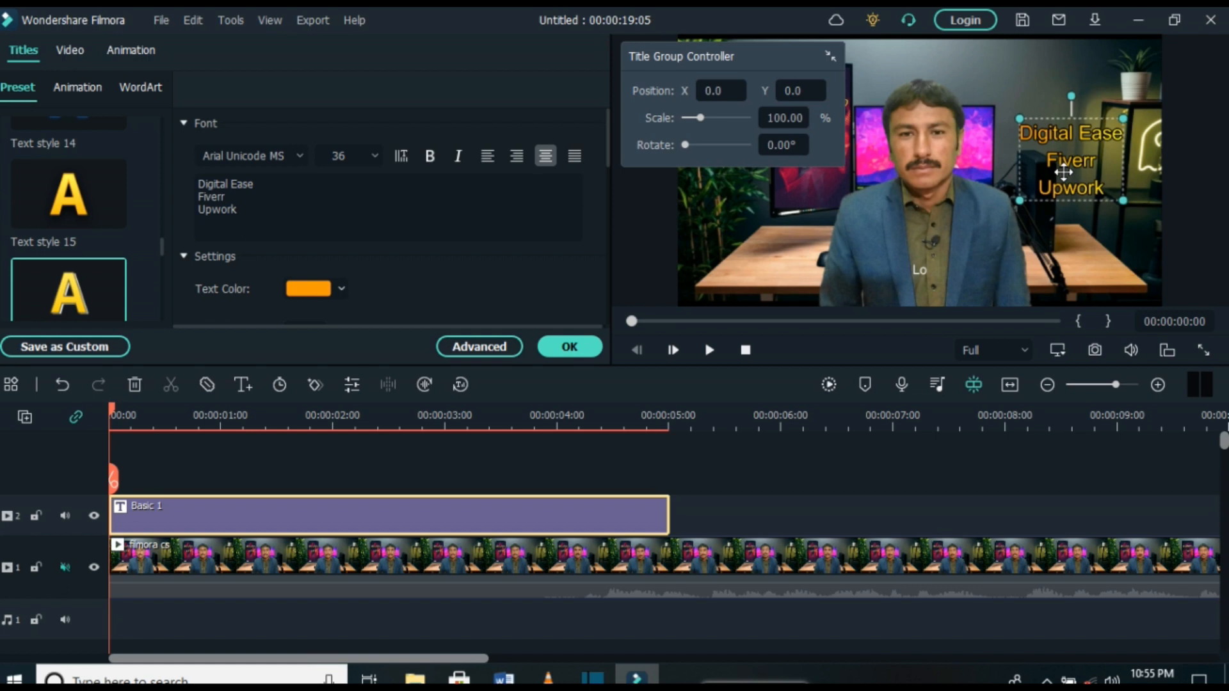
Try left, right and center alignment on the three-line title and set it to justified
left_click(488, 157)
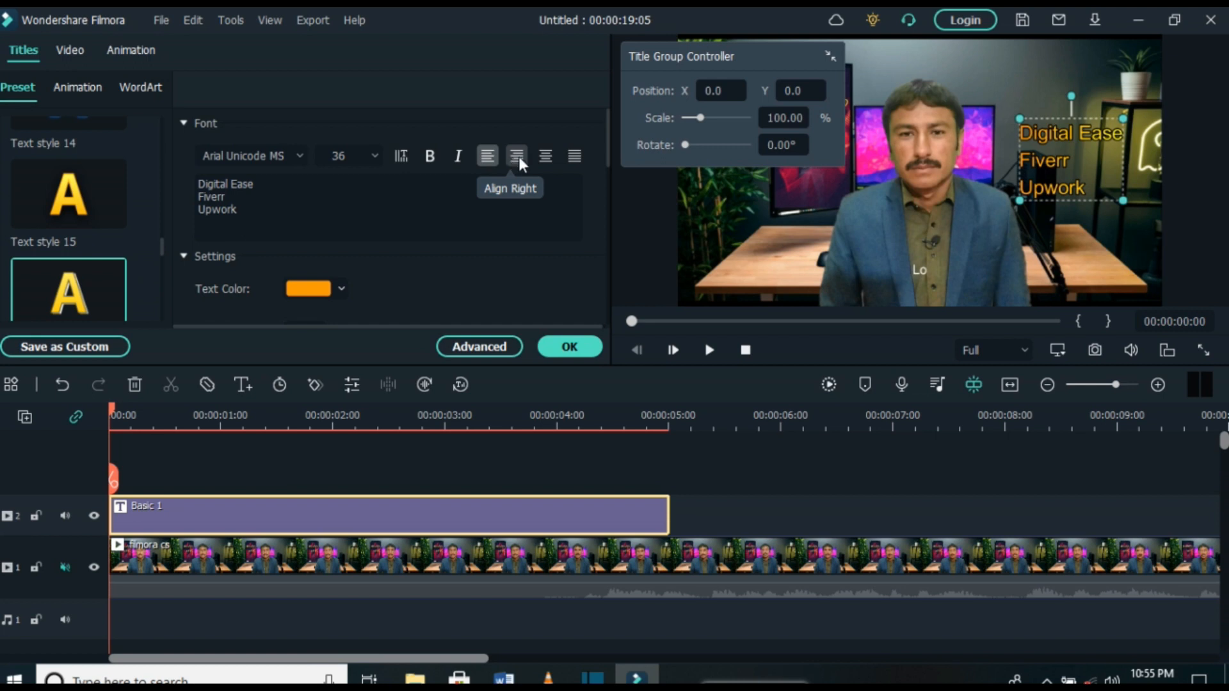
left_click(518, 157)
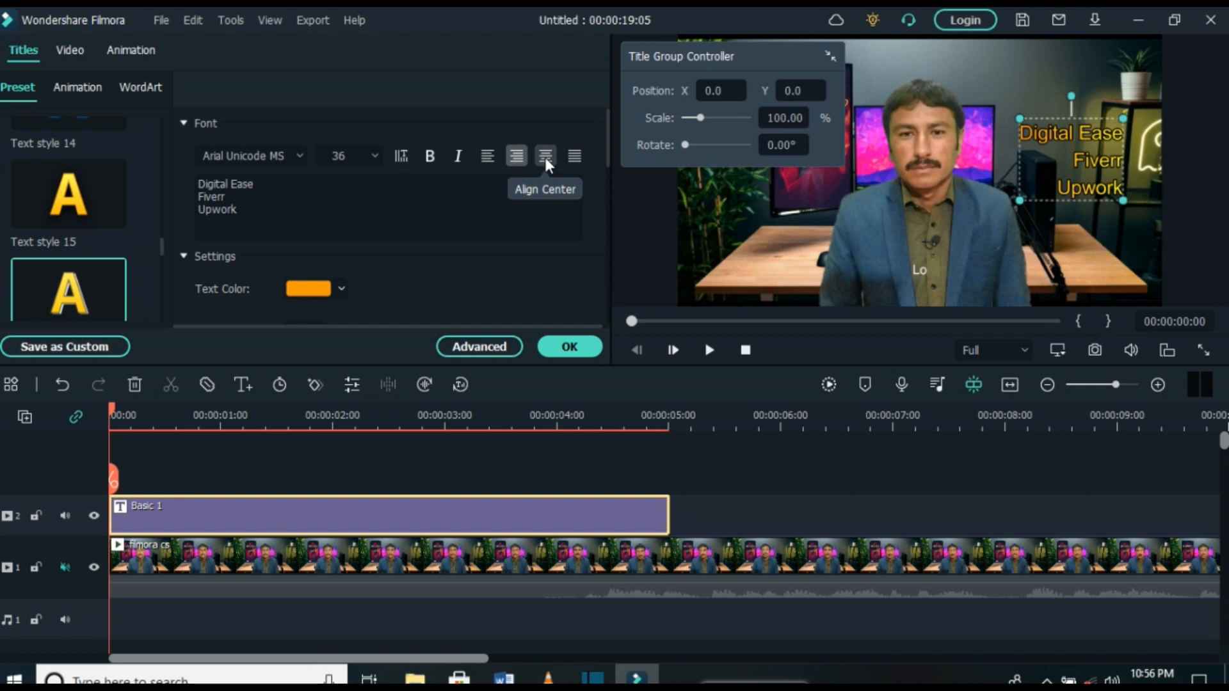
left_click(544, 157)
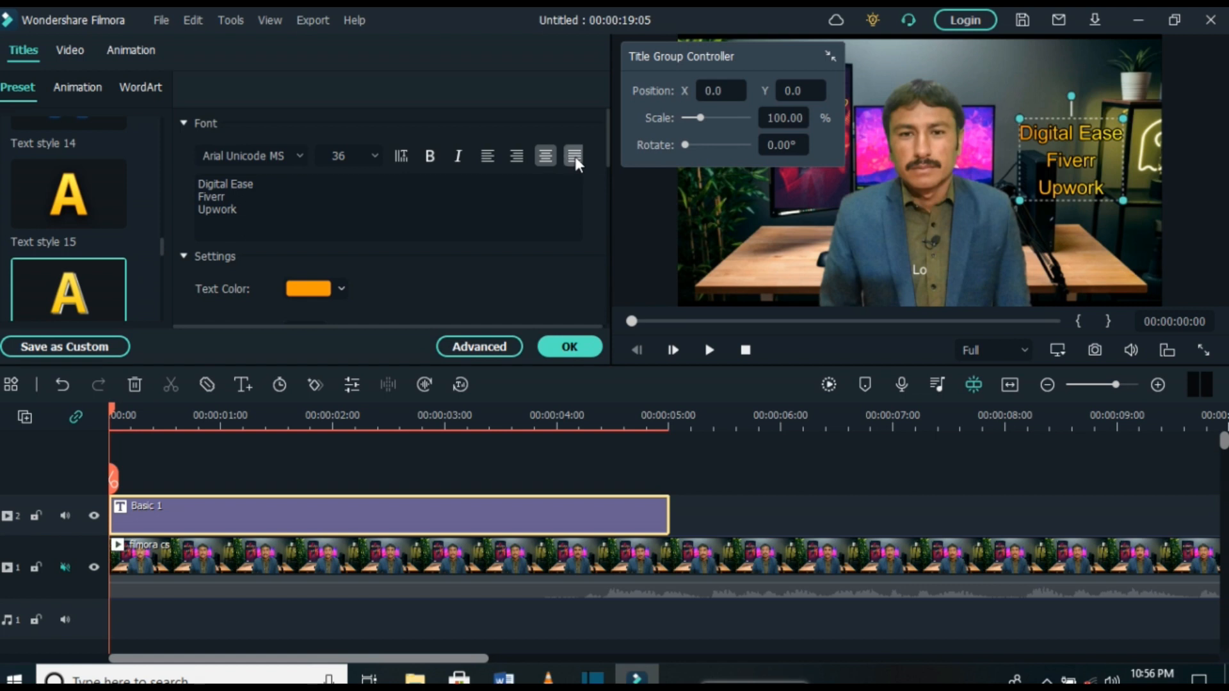
left_click(575, 156)
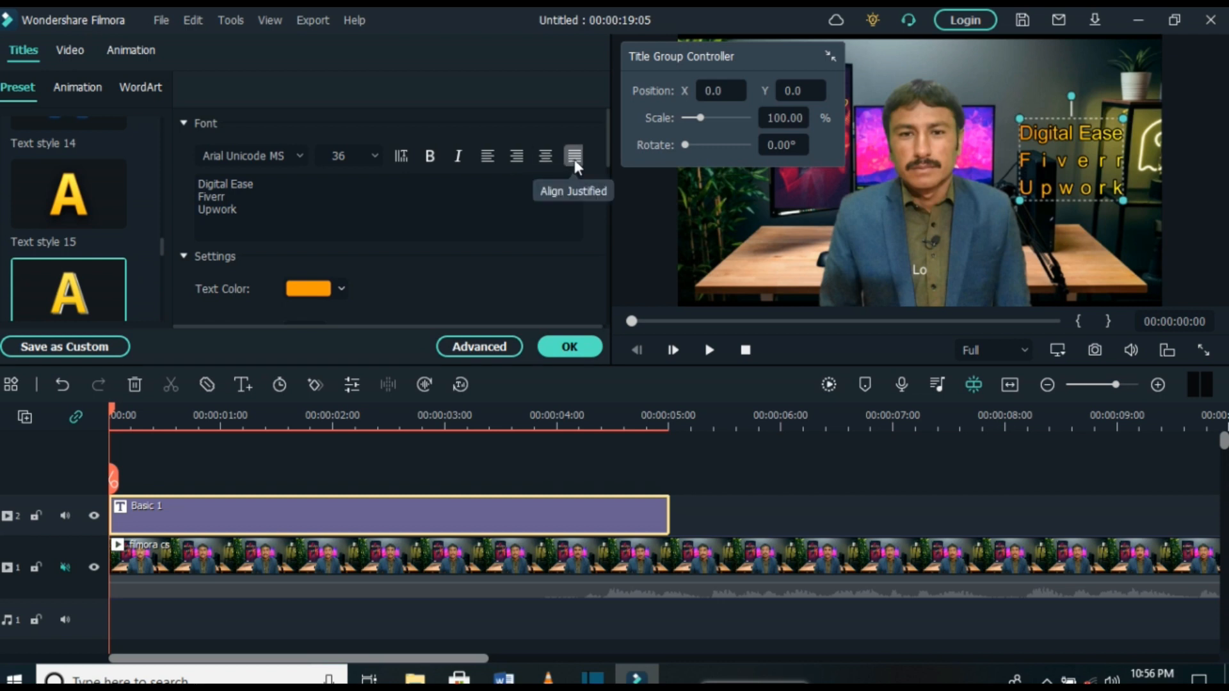
Set the three-line title to left alignment
left_click(485, 158)
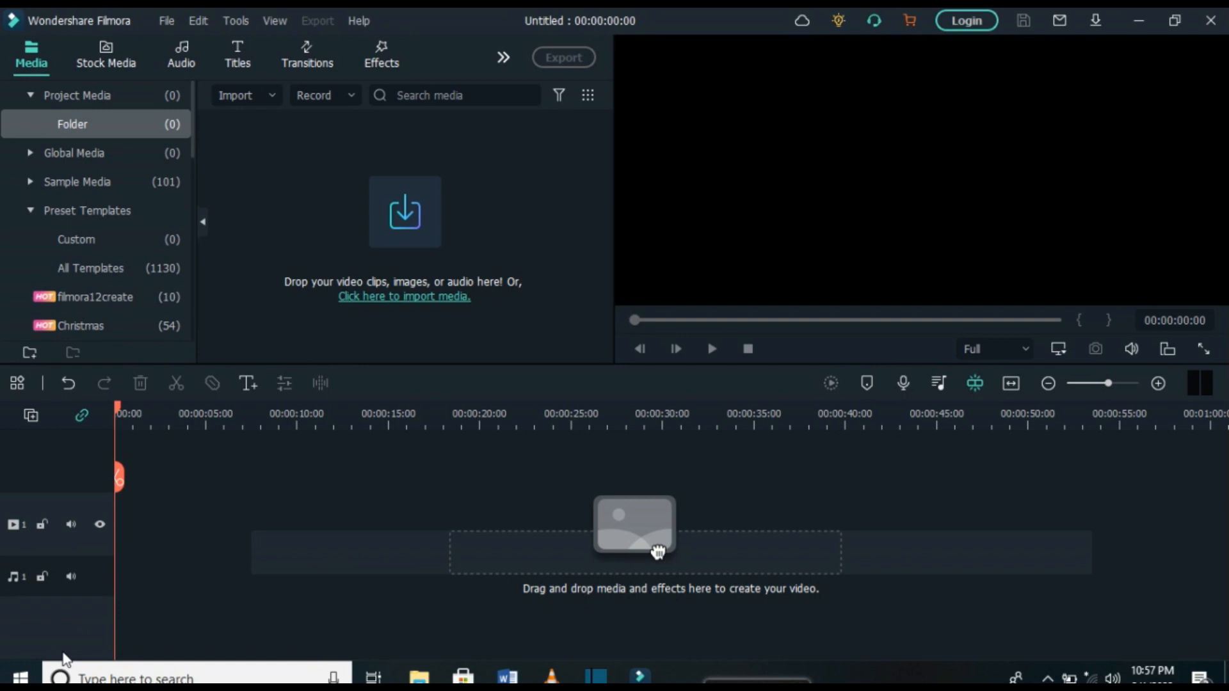
left_click(405, 214)
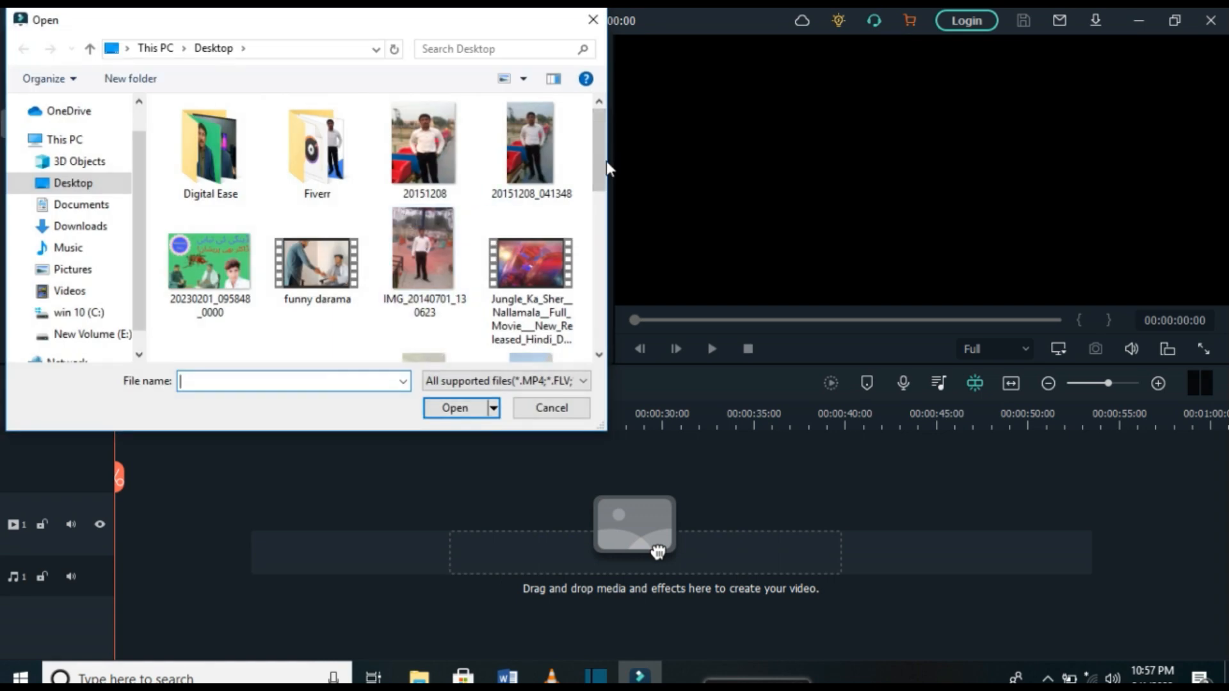
left_click_drag(606, 163, 599, 298)
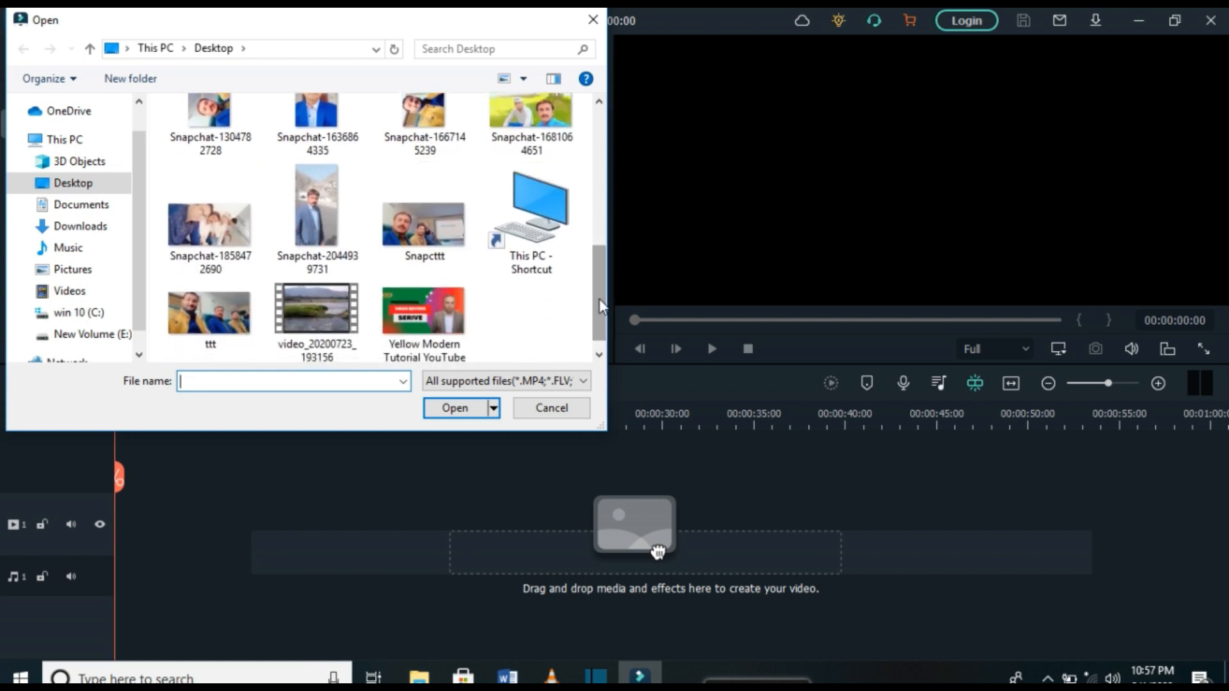
left_click(538, 125)
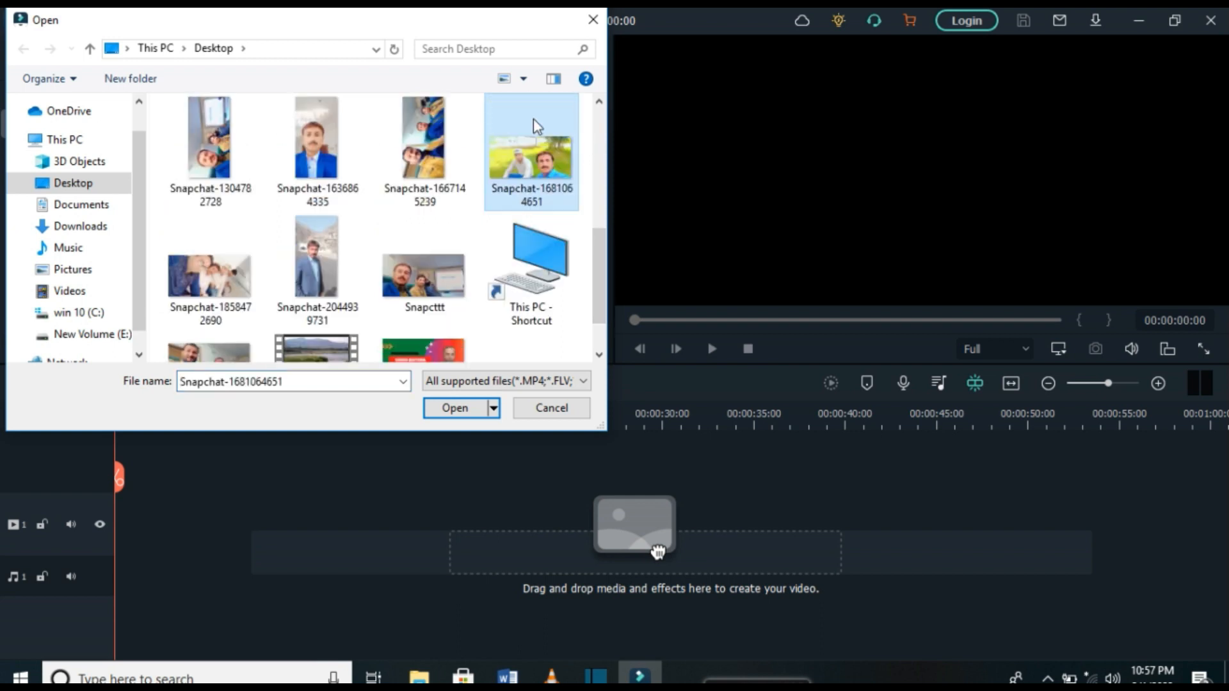
left_click(315, 259, "ctrl")
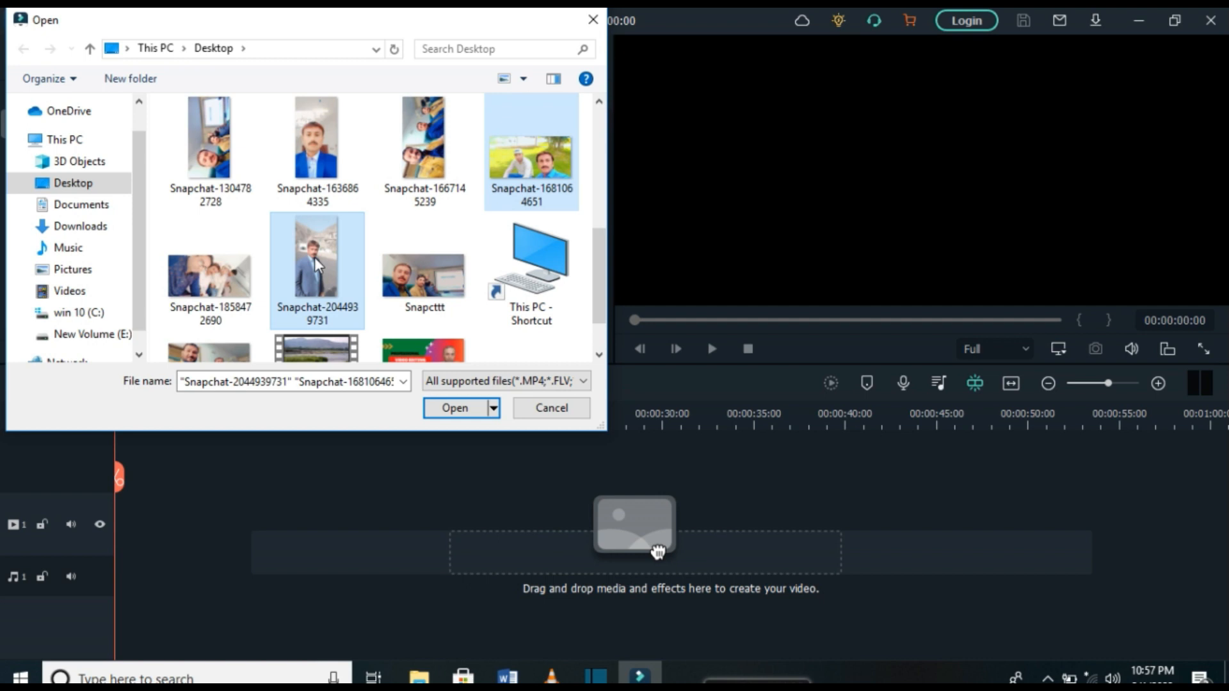
left_click(208, 279, "ctrl")
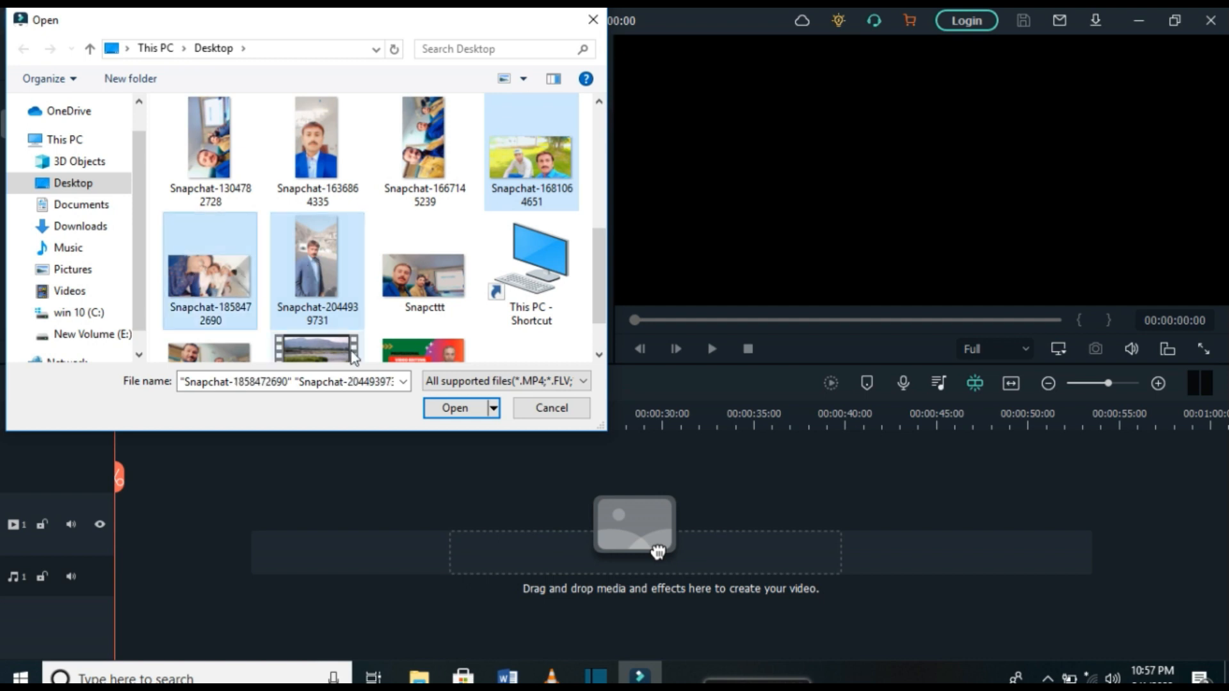
left_click(453, 408)
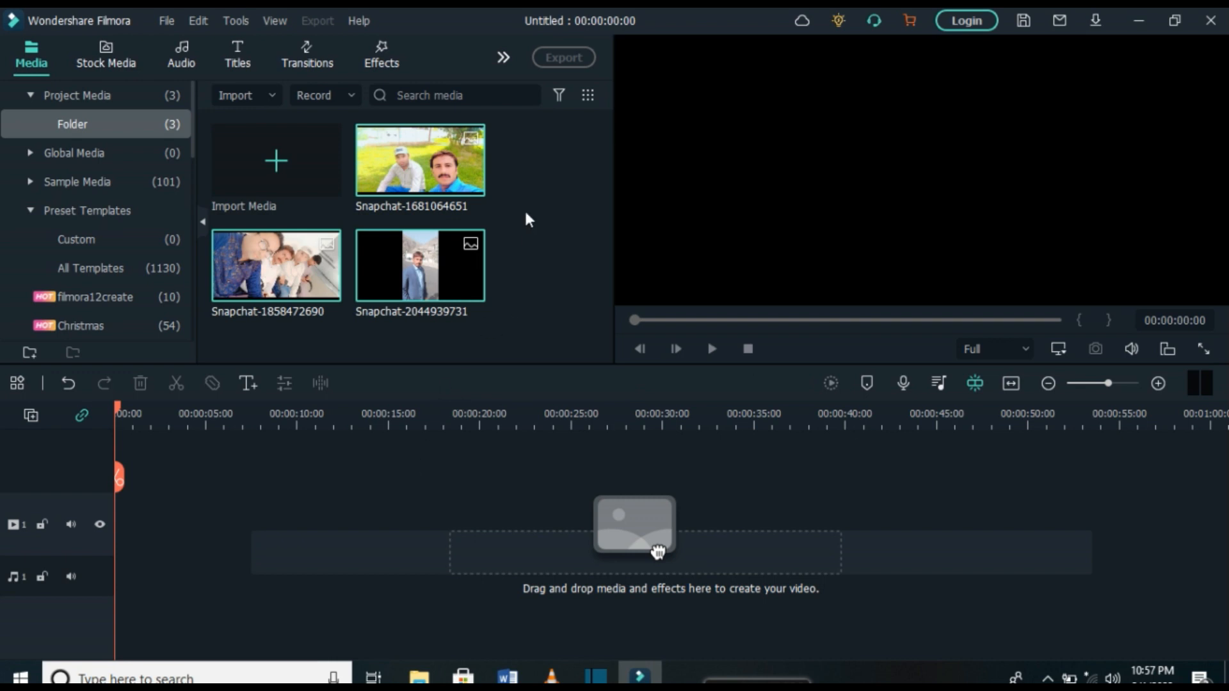
left_click(526, 164)
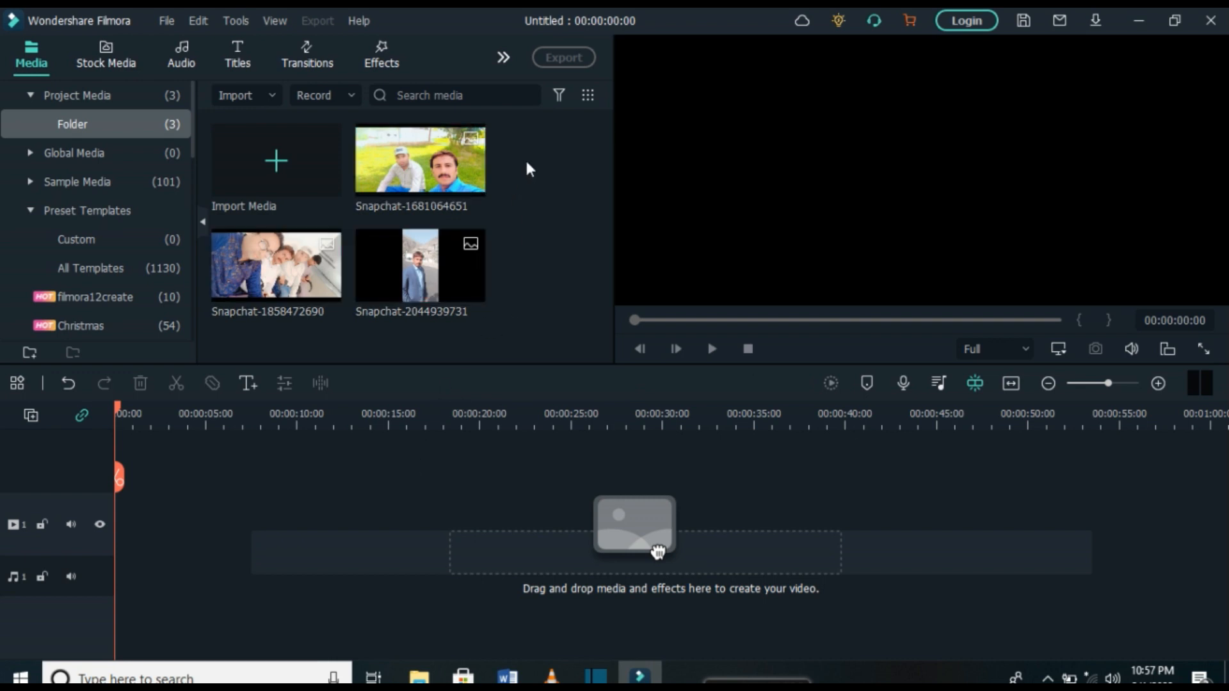
double_click(420, 155)
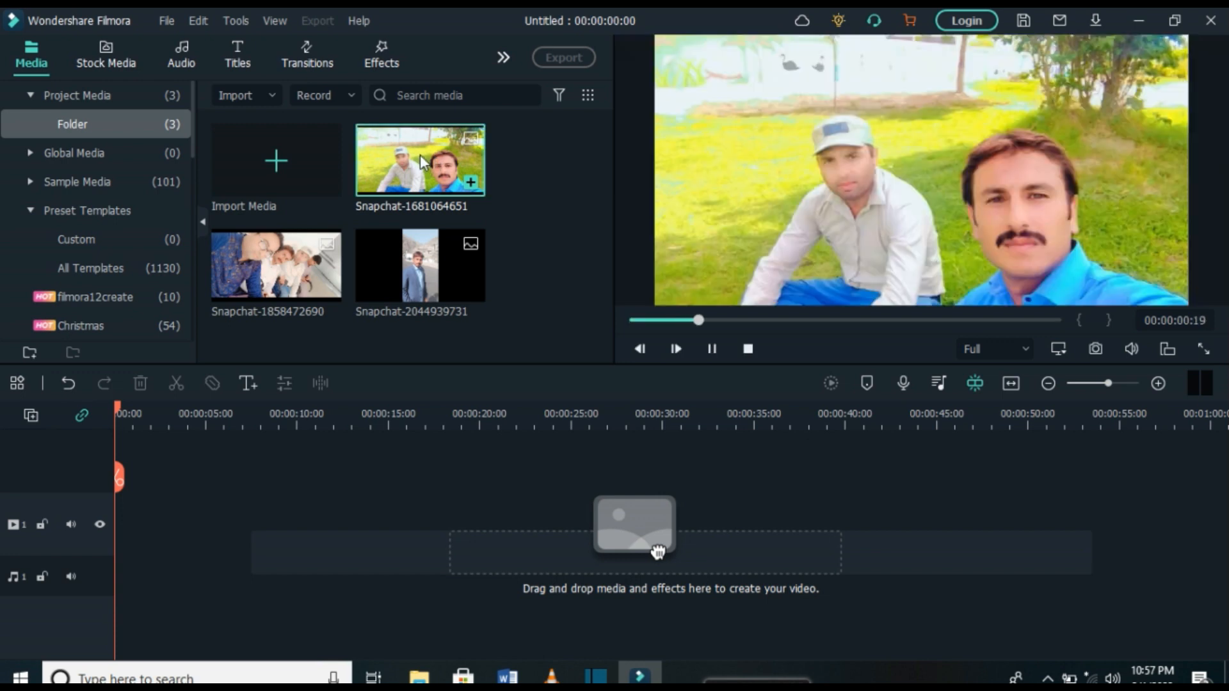
left_click_drag(658, 552, 113, 520)
key("space")
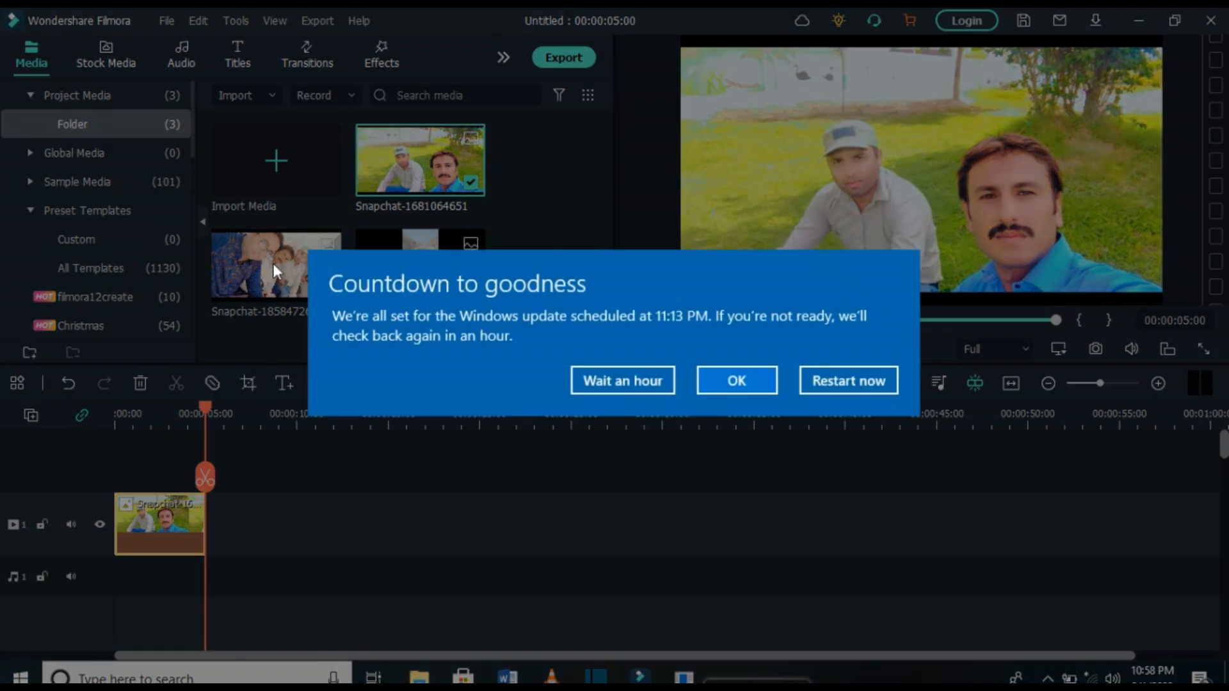
left_click(638, 382)
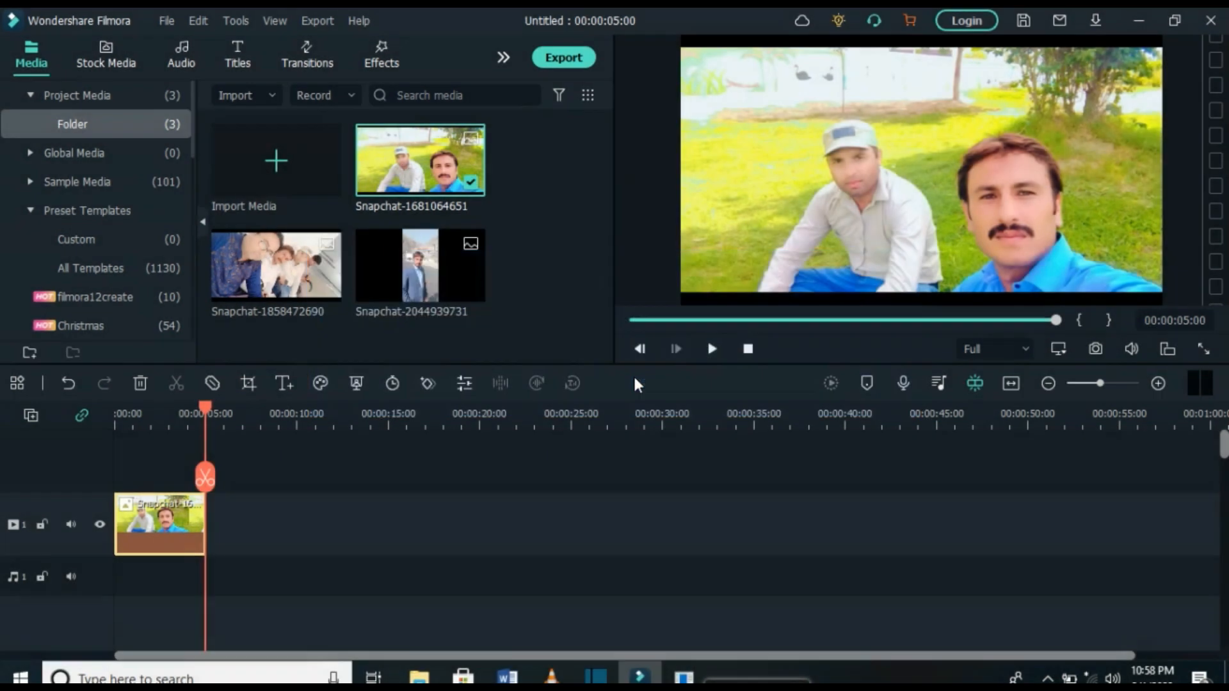
mouse_move(278, 266)
left_click_drag(274, 260, 214, 512)
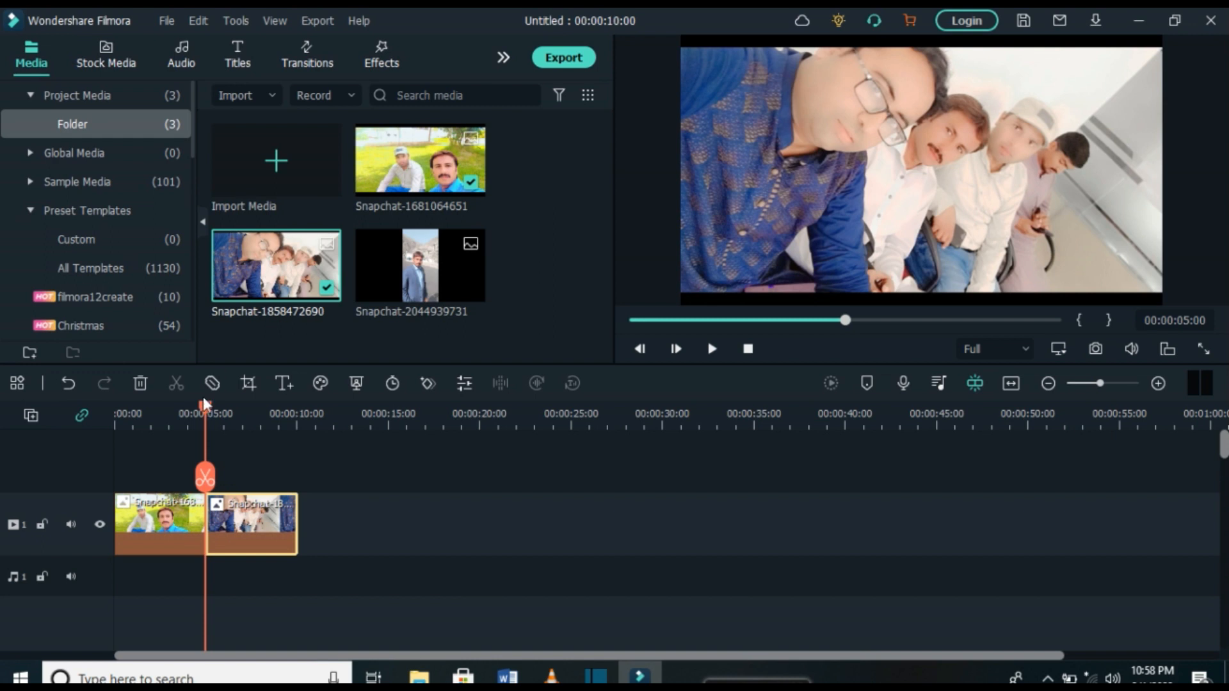
left_click_drag(205, 408, 194, 409)
key("space")
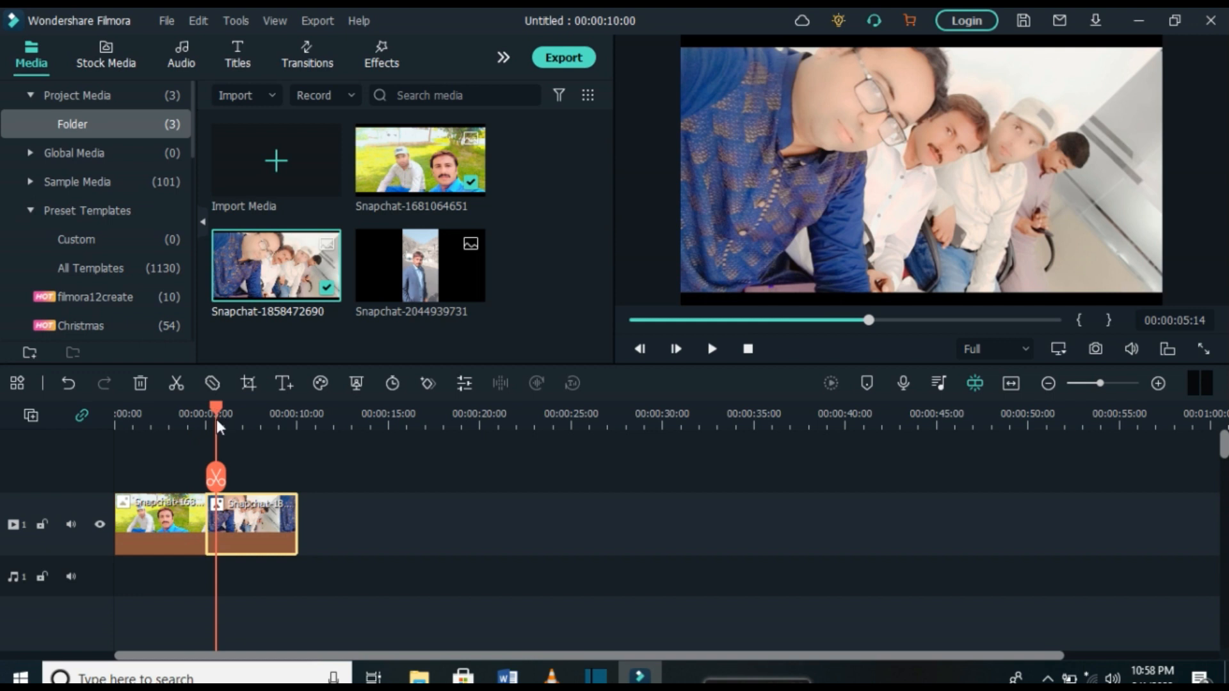
Apply the Slide Right preset animation to the second photo on the timeline and preview it from the end of the first photo
right_click(260, 515)
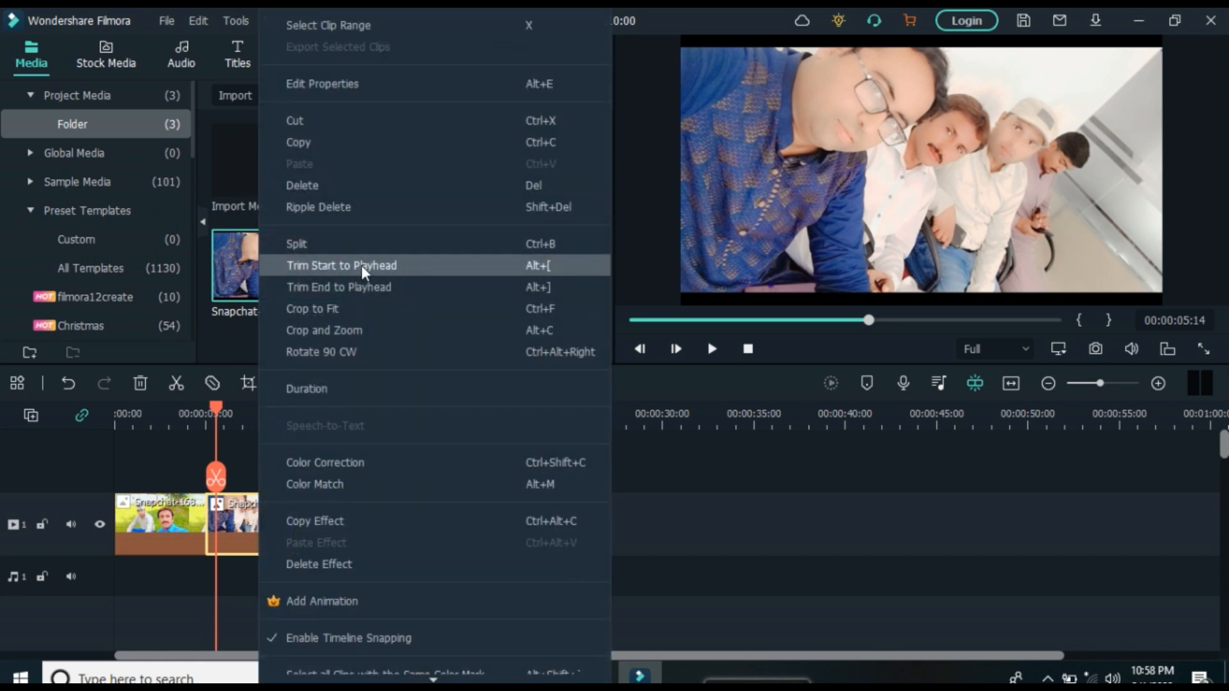
left_click(362, 85)
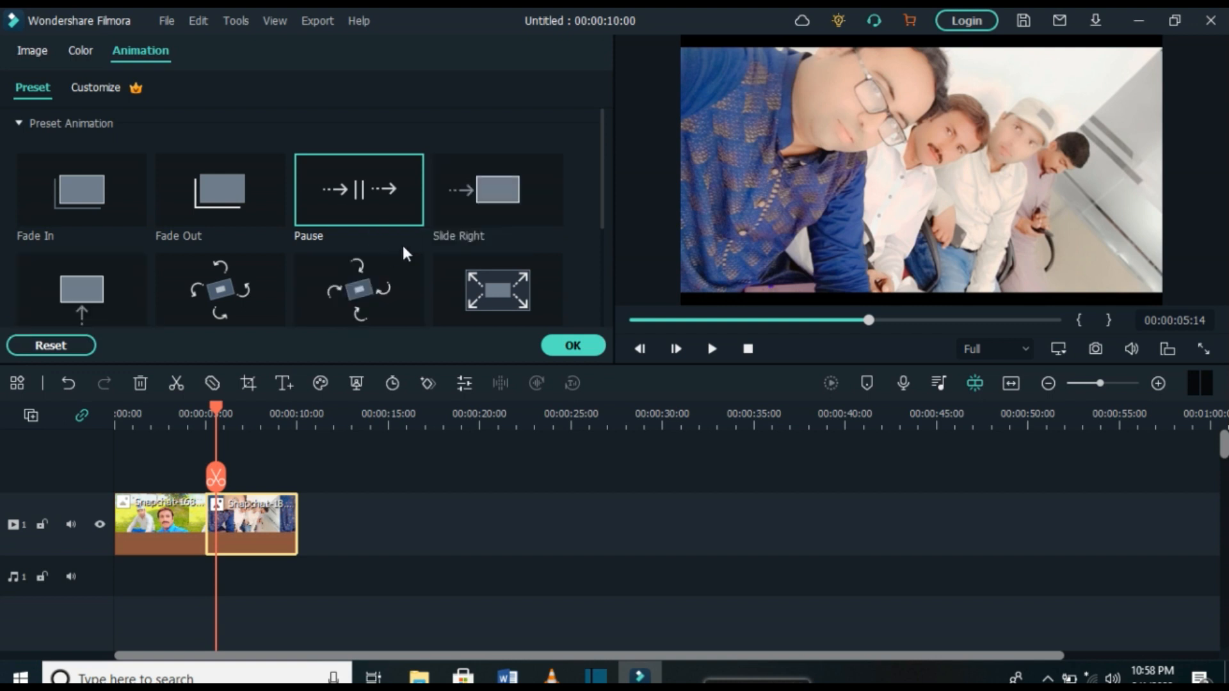
double_click(470, 194)
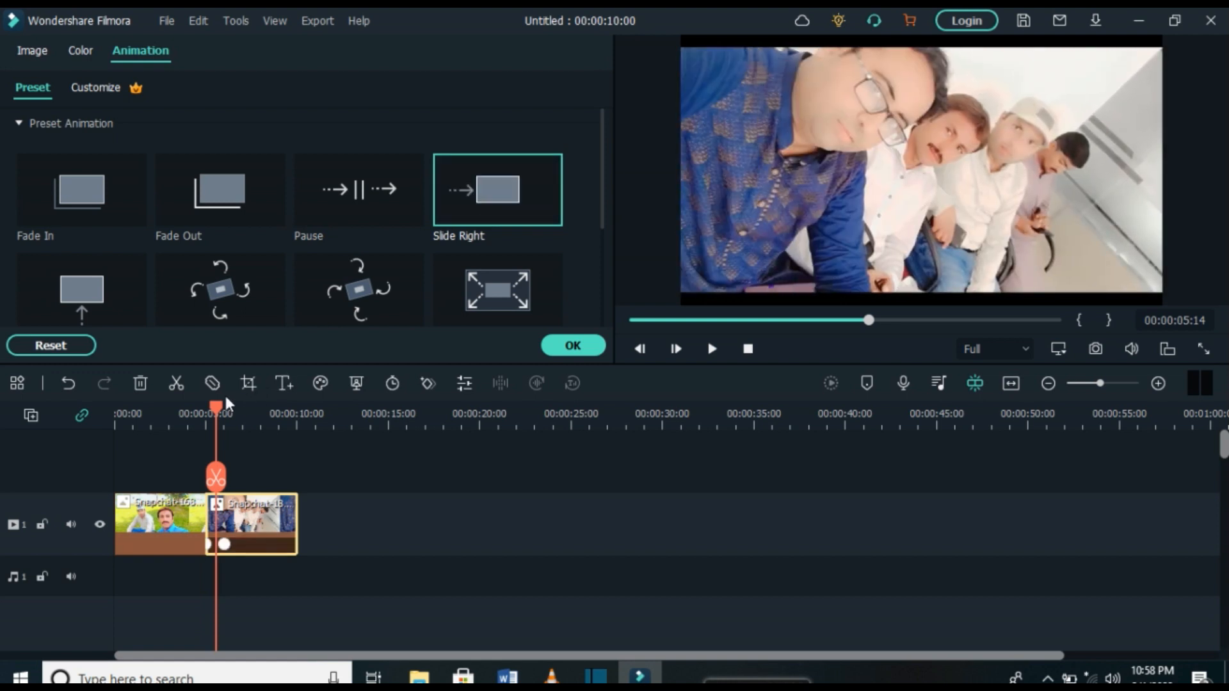
left_click_drag(217, 405, 186, 411)
key("space")
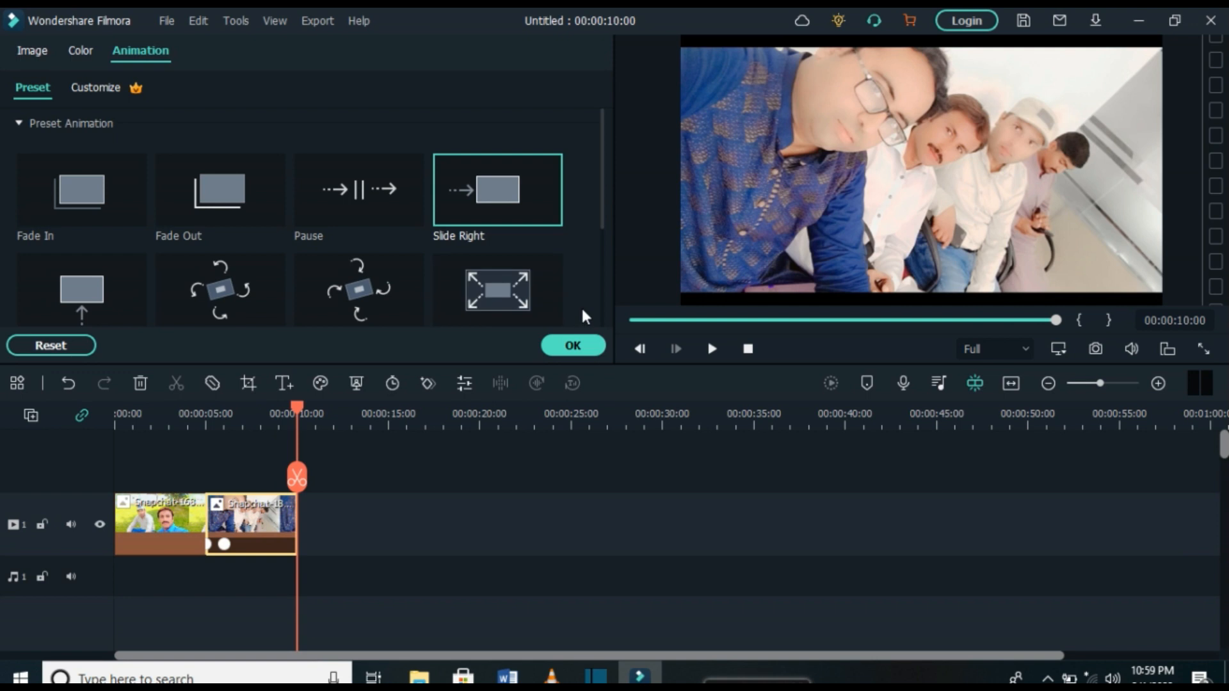
left_click(576, 345)
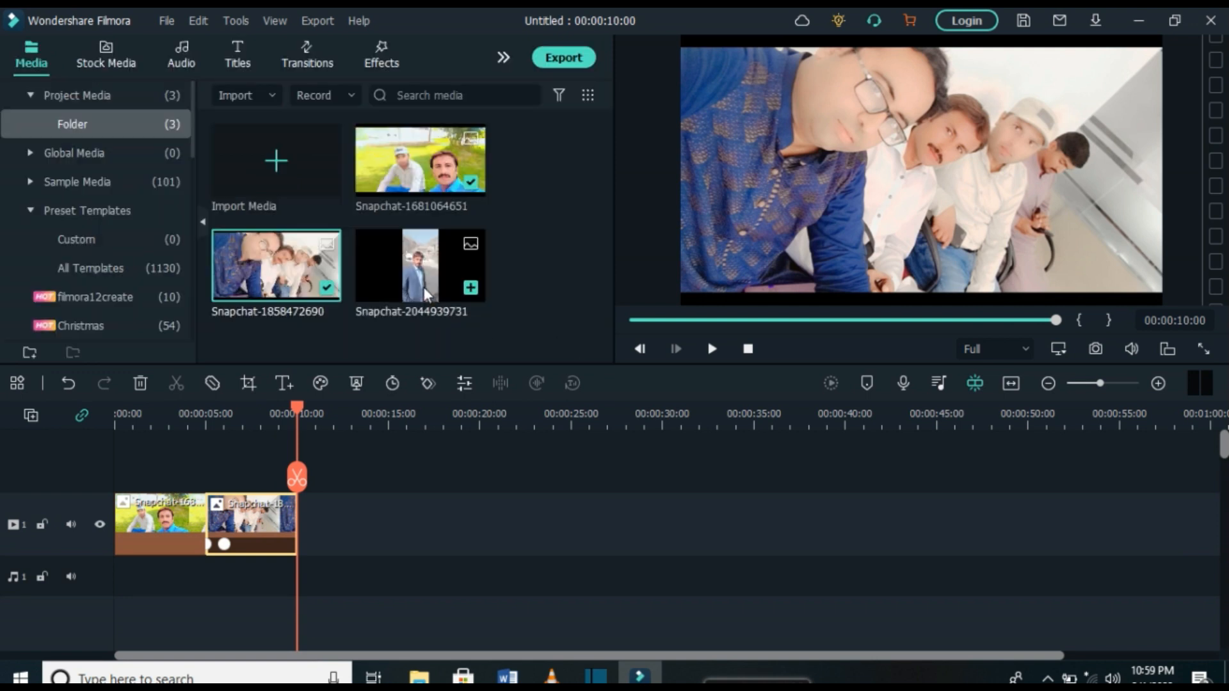
left_click_drag(420, 271, 314, 515)
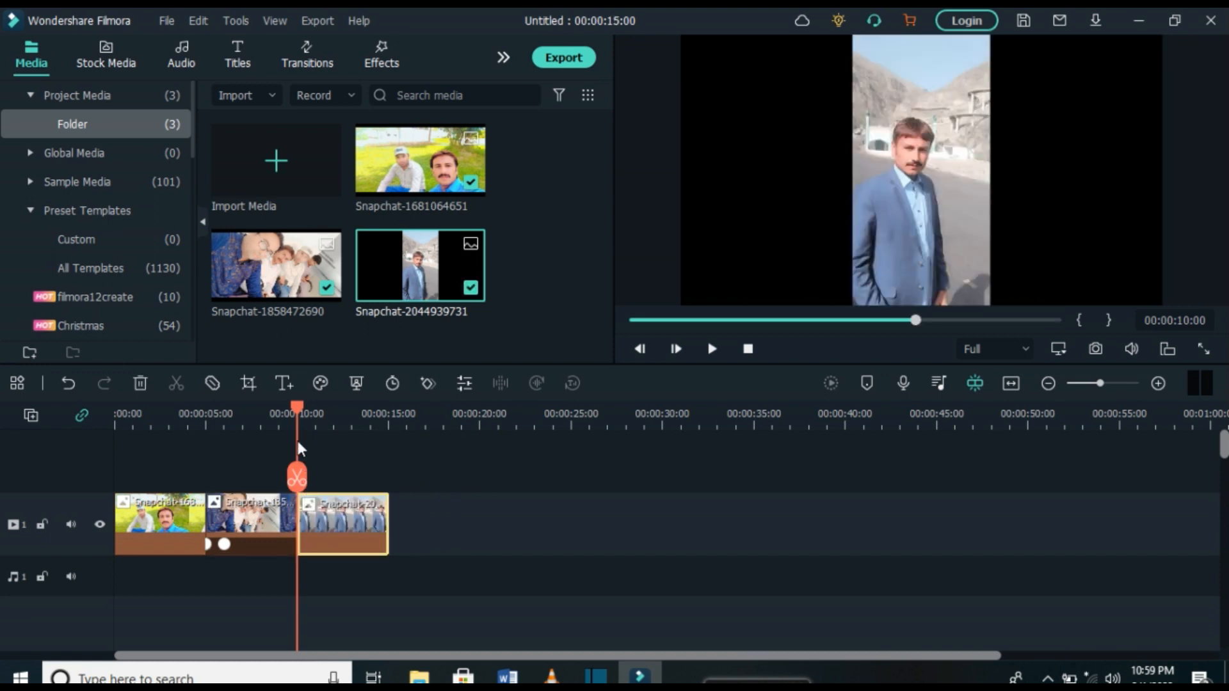
left_click_drag(296, 409, 293, 408)
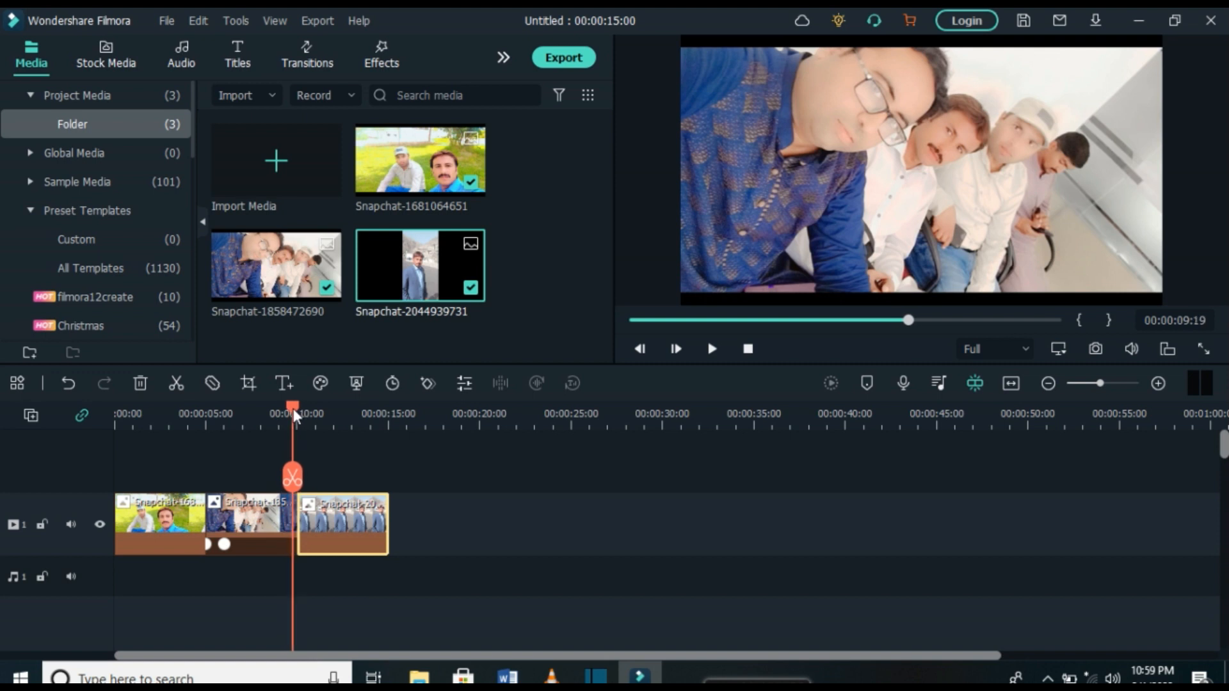
right_click(357, 517)
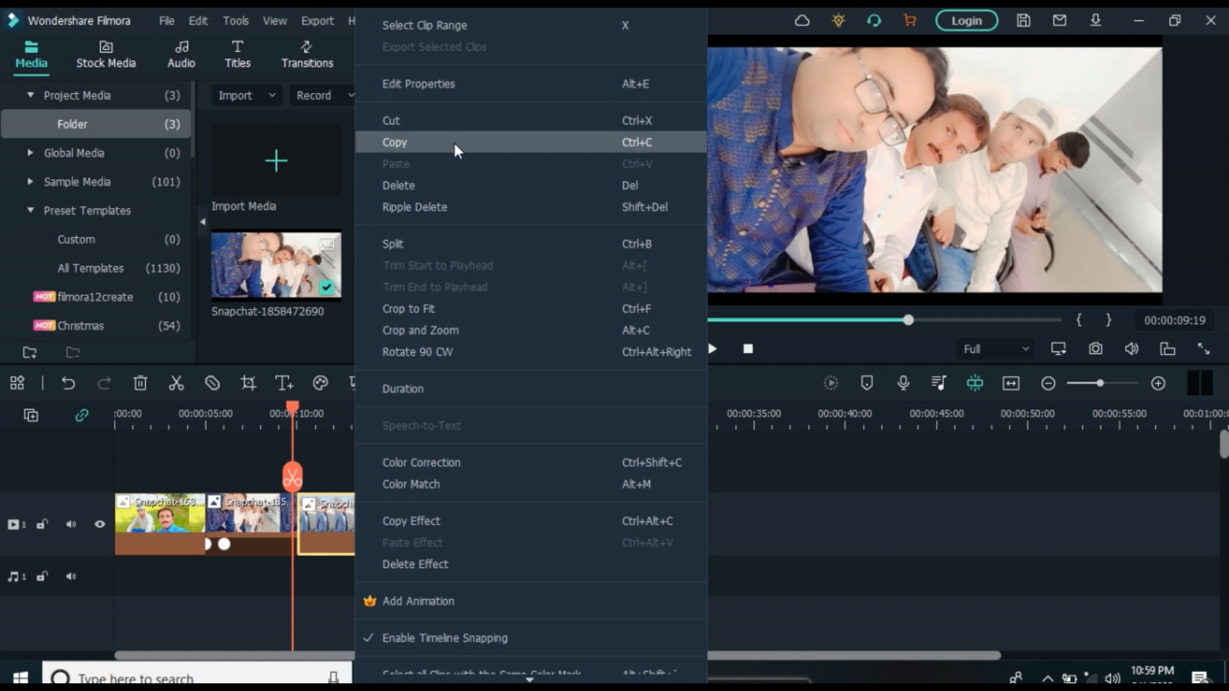
left_click(462, 91)
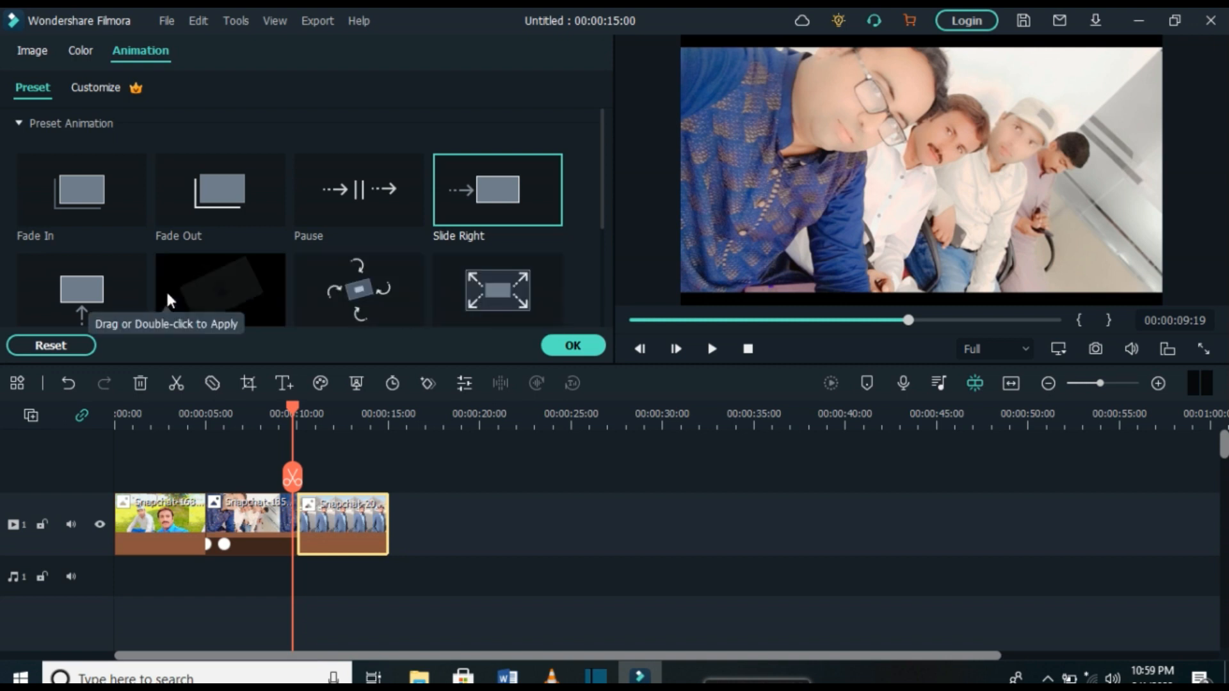
double_click(117, 294)
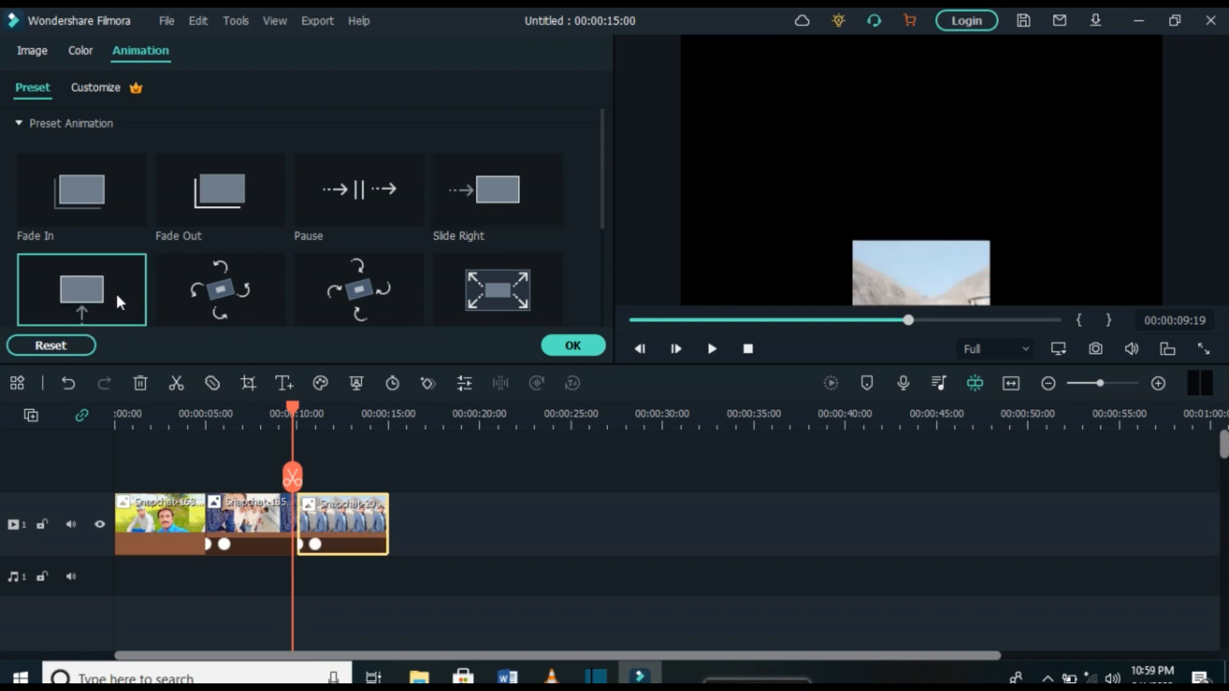
left_click(570, 346)
Play back the change into the third photo and replay the sequence from the middle of the first photo
left_click_drag(290, 407, 274, 408)
key("space")
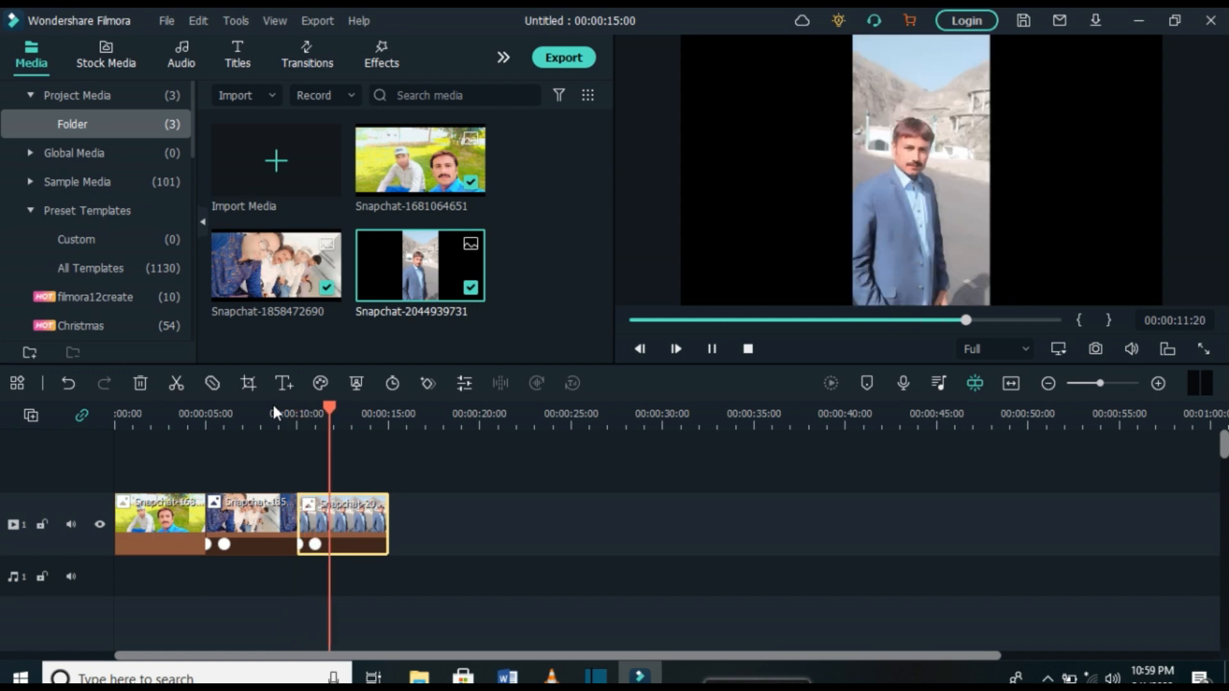
key("space")
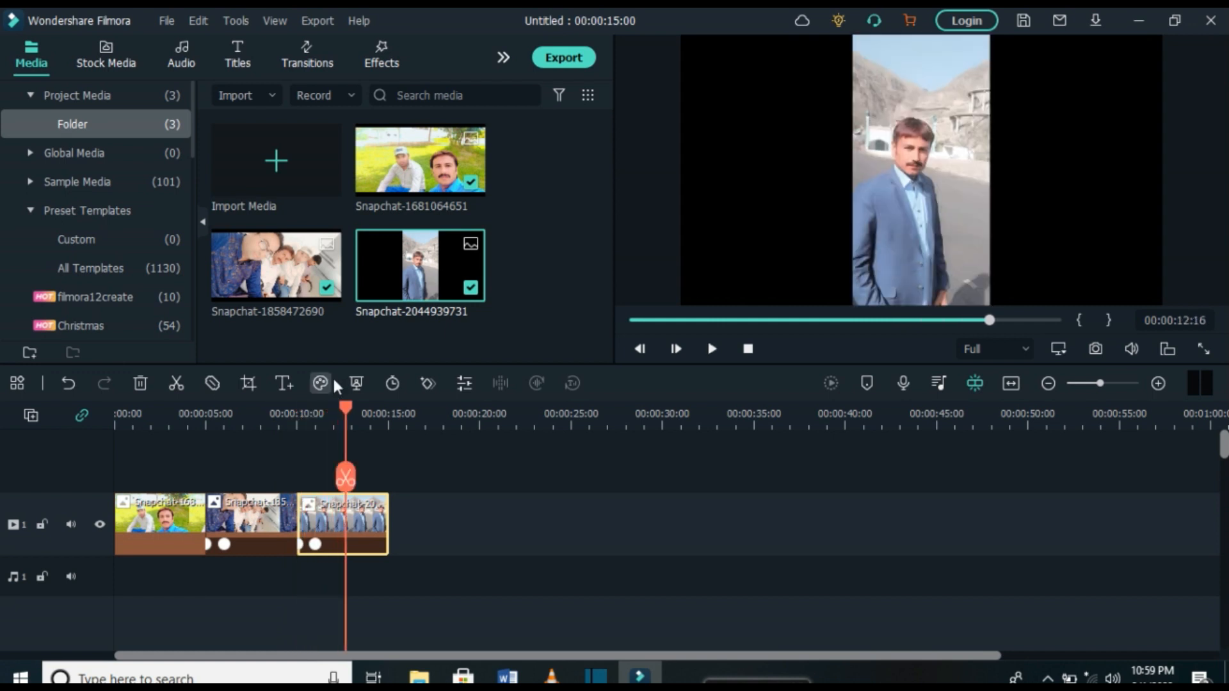
left_click_drag(345, 404, 163, 410)
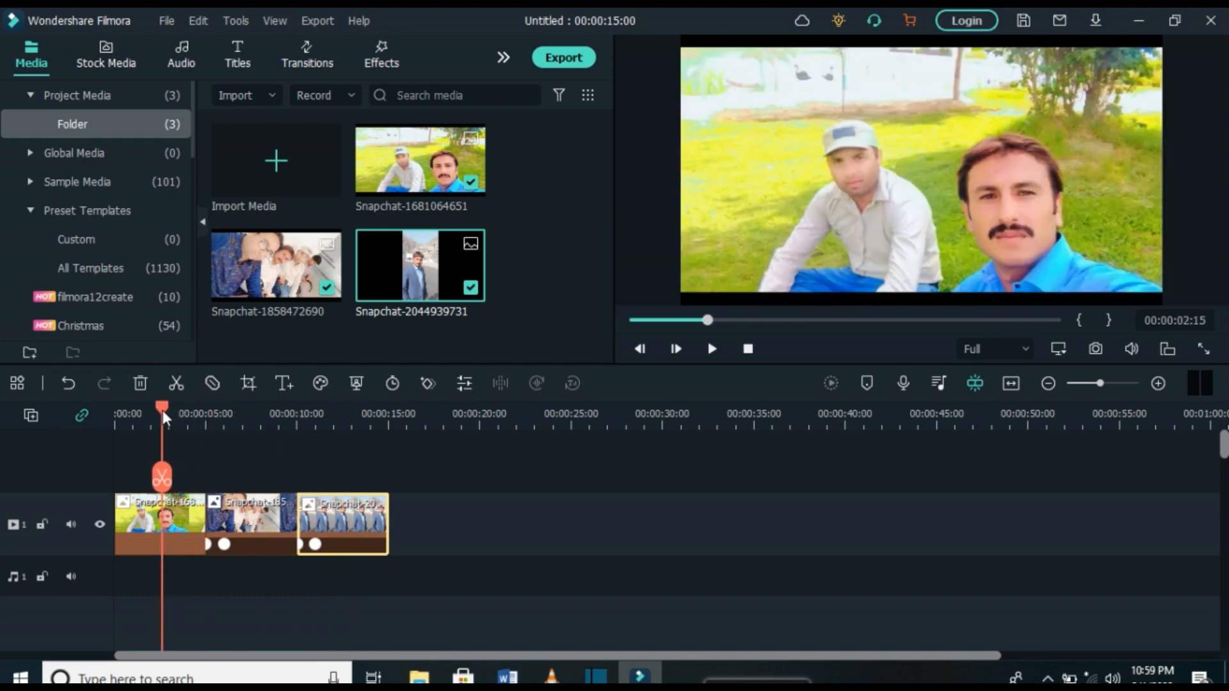
key("space")
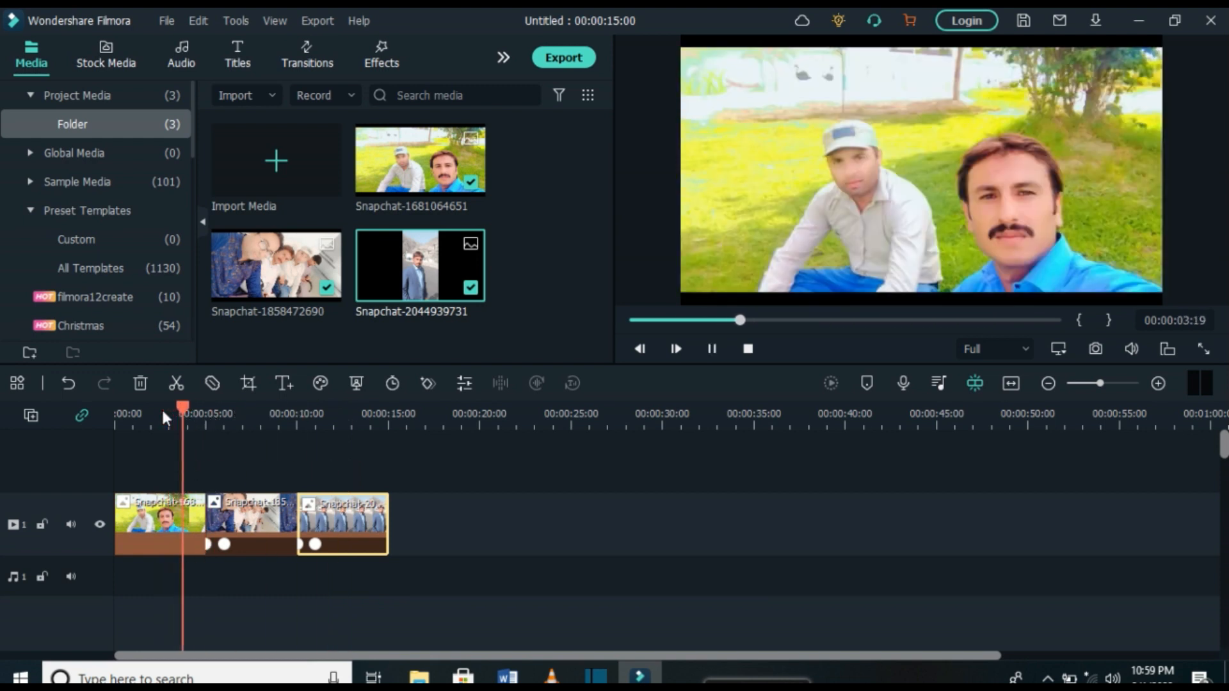